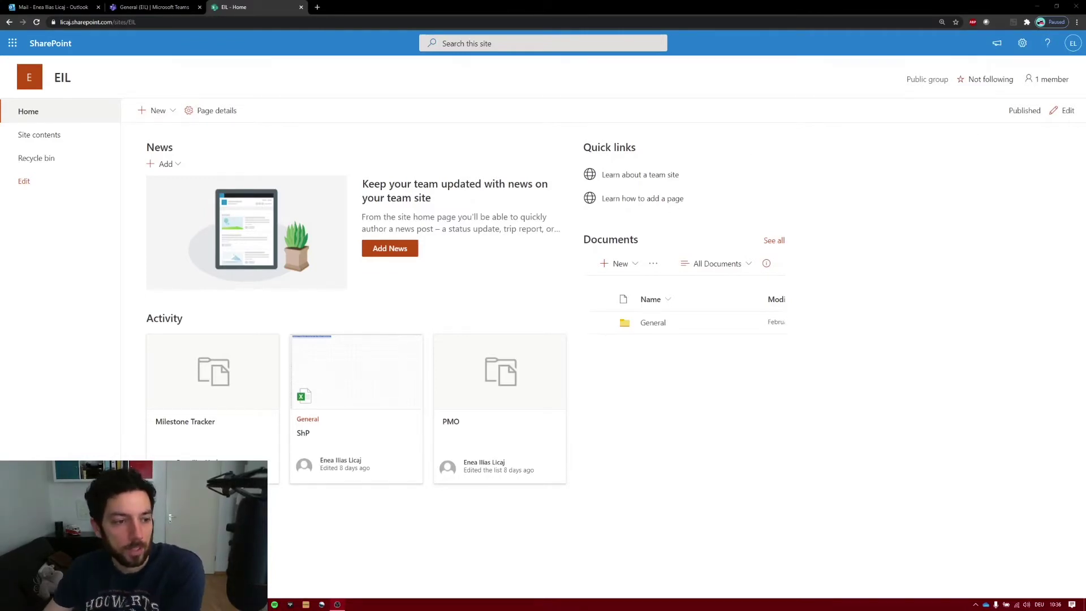
- From Site contents, create a blank list named 'Newcomers'
{"action": "left_click", "coordinate": [80, 135]}
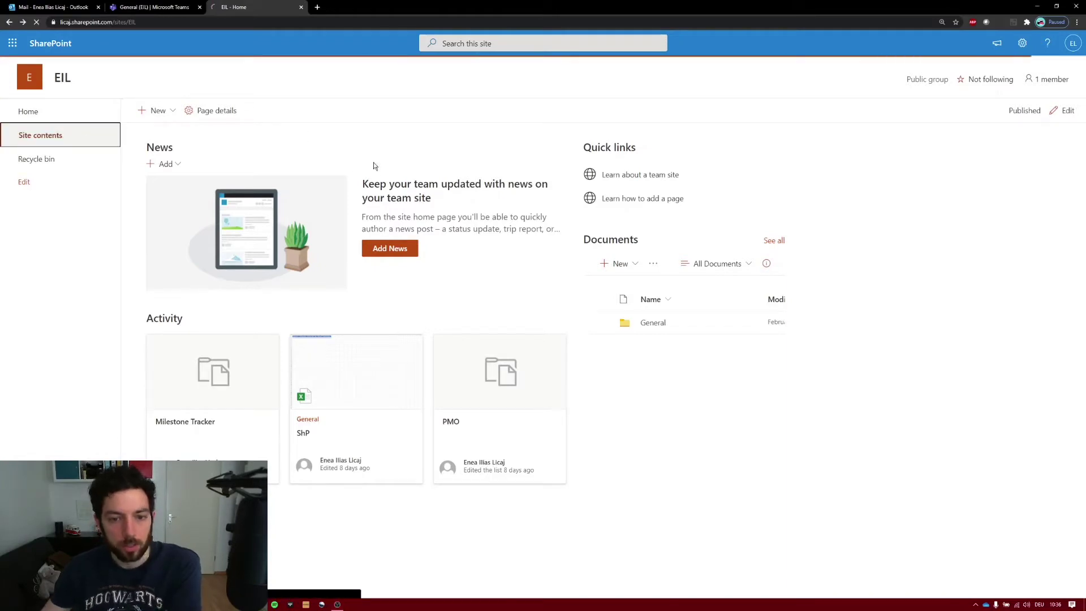
{"action": "left_click", "coordinate": [169, 111]}
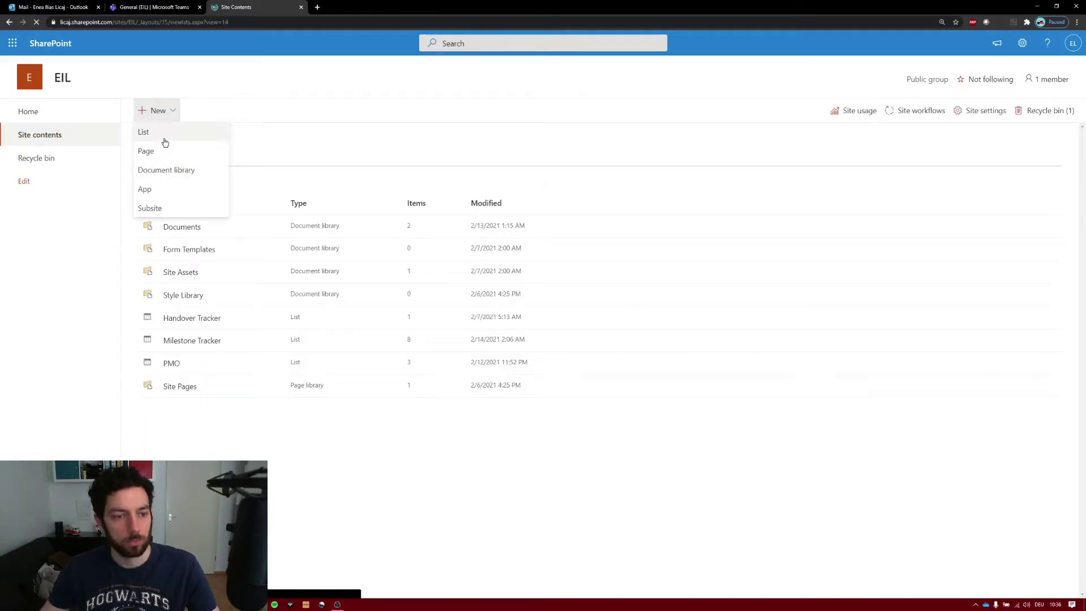
{"action": "left_click", "coordinate": [164, 134]}
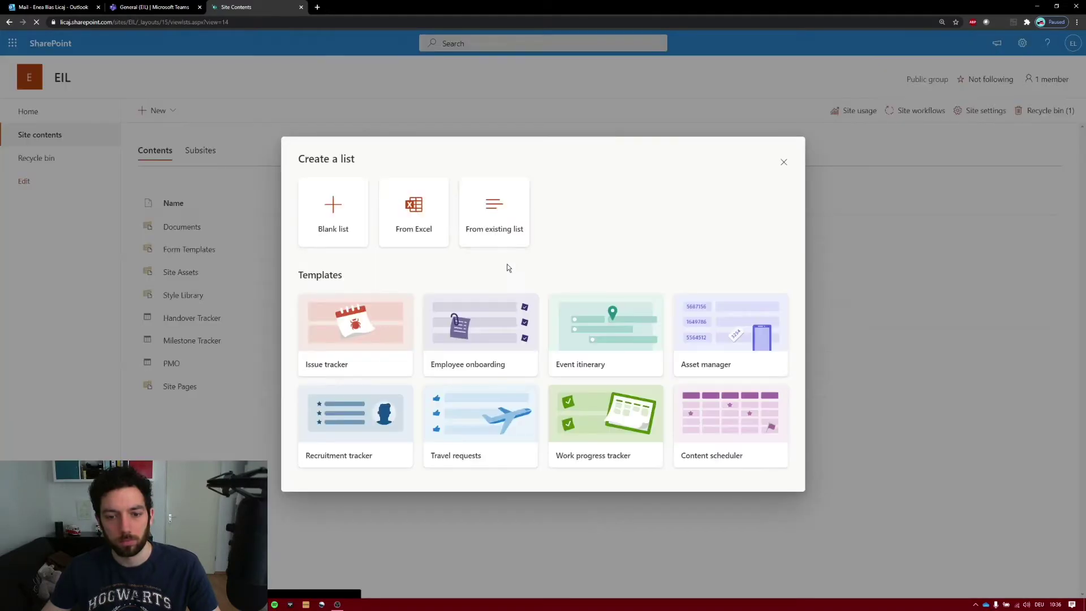
{"action": "left_click", "coordinate": [310, 208]}
{"action": "left_click", "coordinate": [441, 255]}
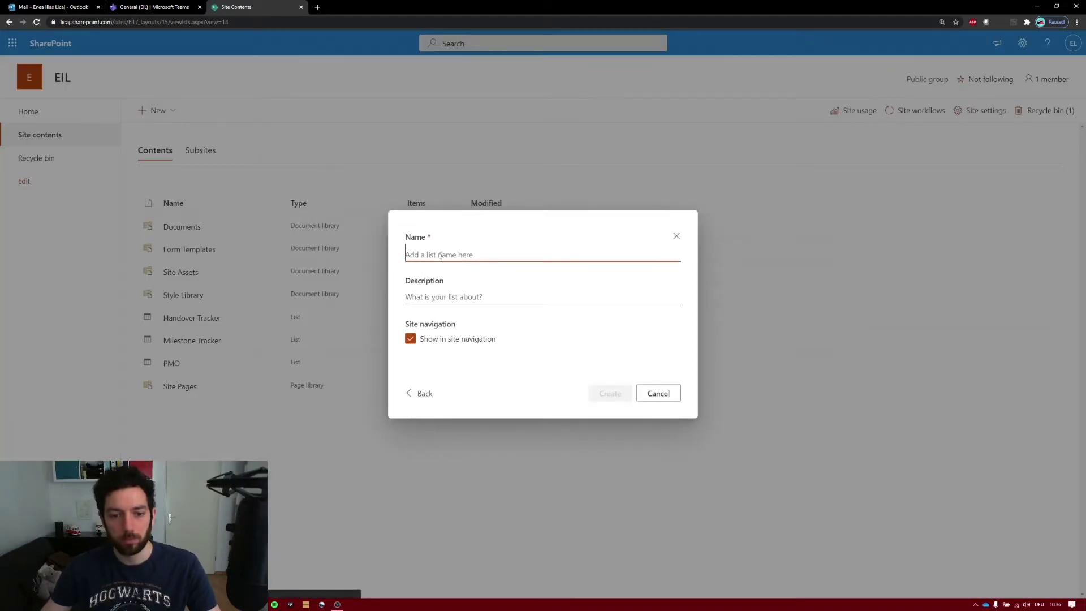
{"action": "type", "text": "Newcomers"}
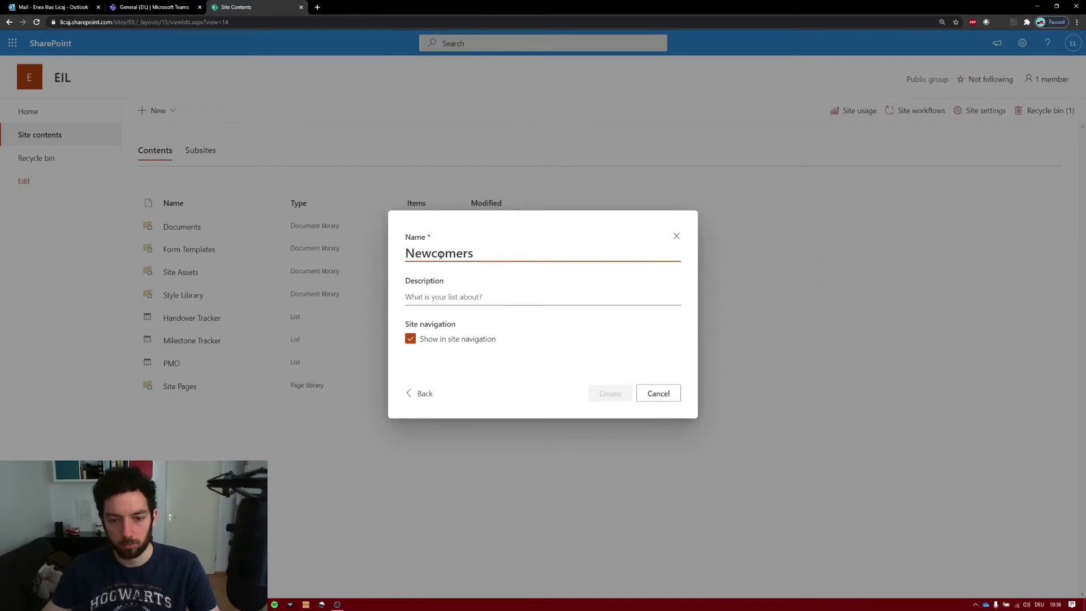
{"action": "left_click", "coordinate": [467, 302]}
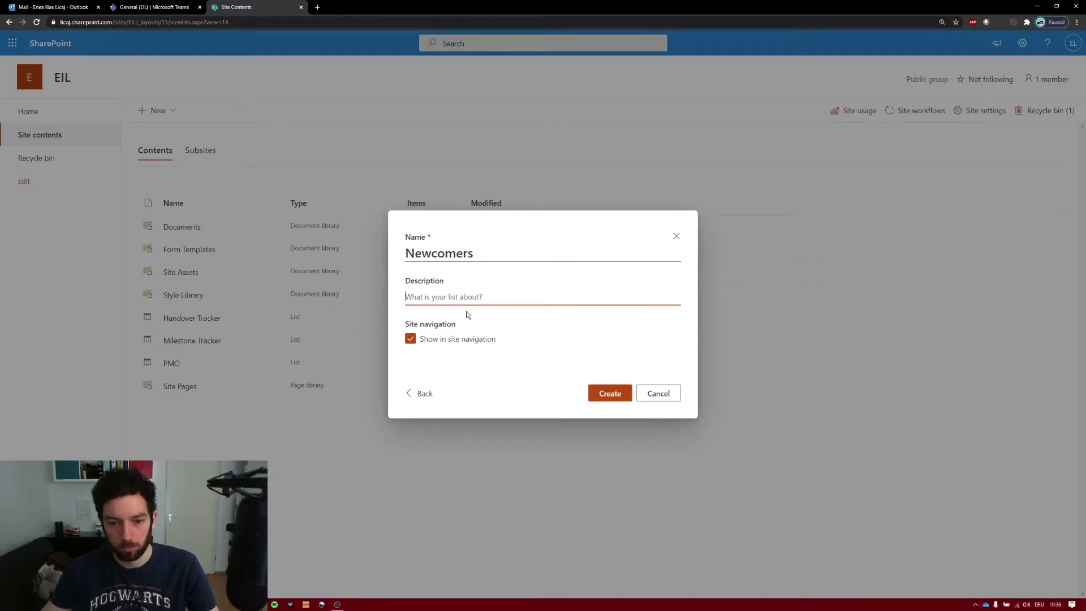
{"action": "left_click", "coordinate": [623, 399]}
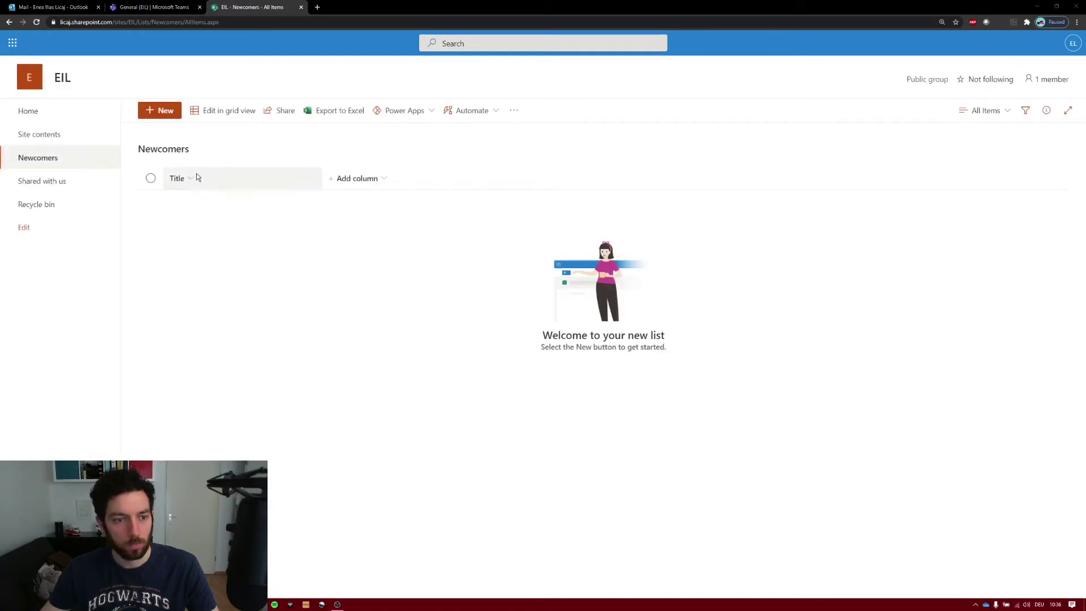
- Rename the Title column to 'First Name'
{"action": "left_click", "coordinate": [196, 180]}
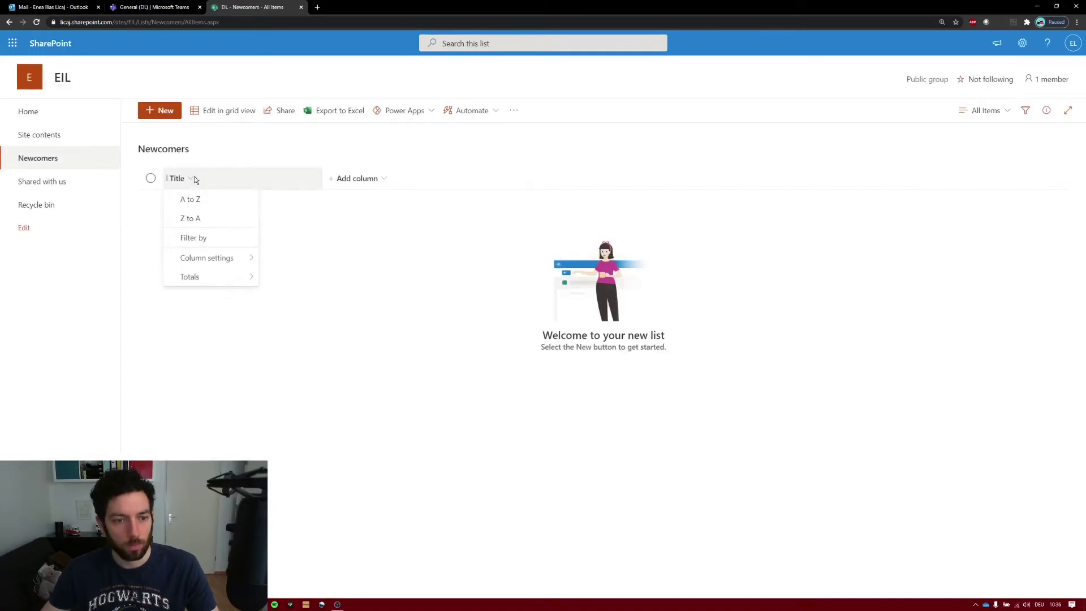
{"action": "mouse_move", "coordinate": [223, 258]}
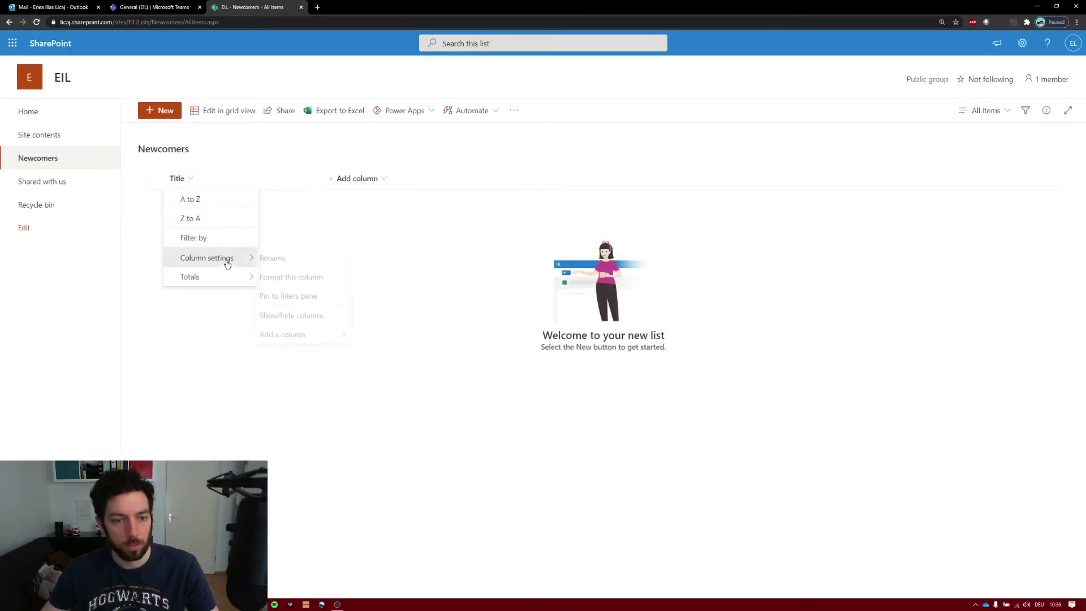
{"action": "left_click", "coordinate": [297, 256]}
{"action": "key", "text": "BackSpace"}
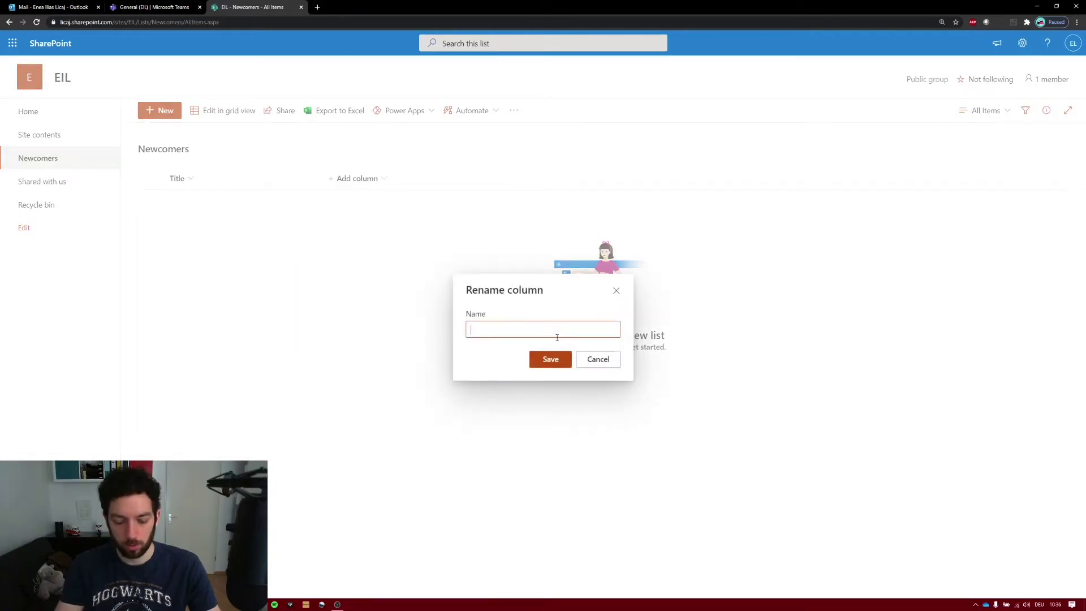
{"action": "type", "text": "First Name"}
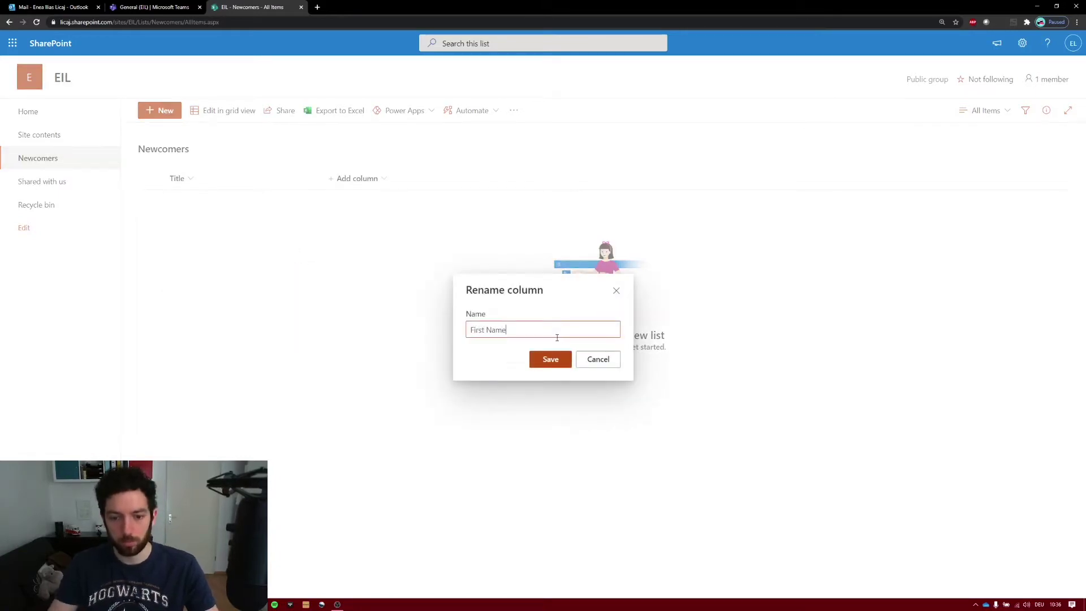
{"action": "left_click", "coordinate": [552, 360]}
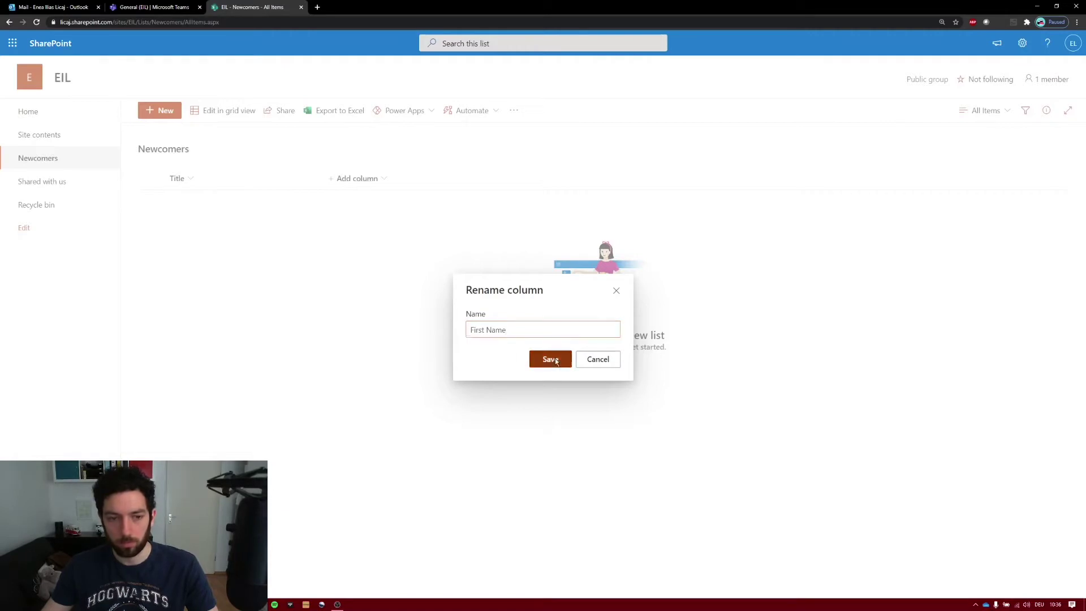
- Add single-line text columns 'Last Name' and 'Email Address'
{"action": "left_click", "coordinate": [357, 179]}
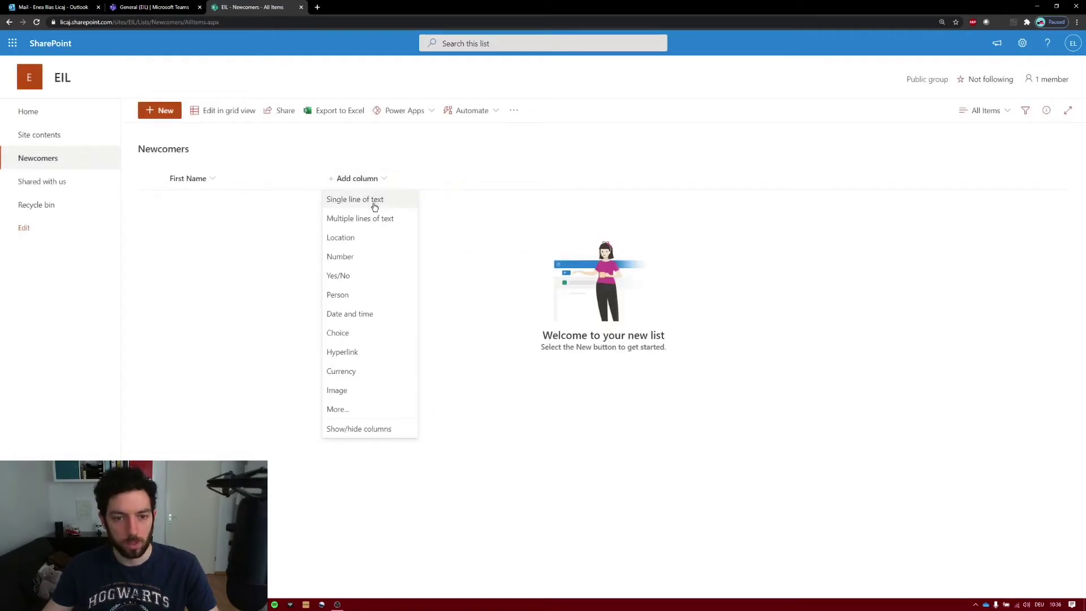
{"action": "left_click", "coordinate": [375, 203]}
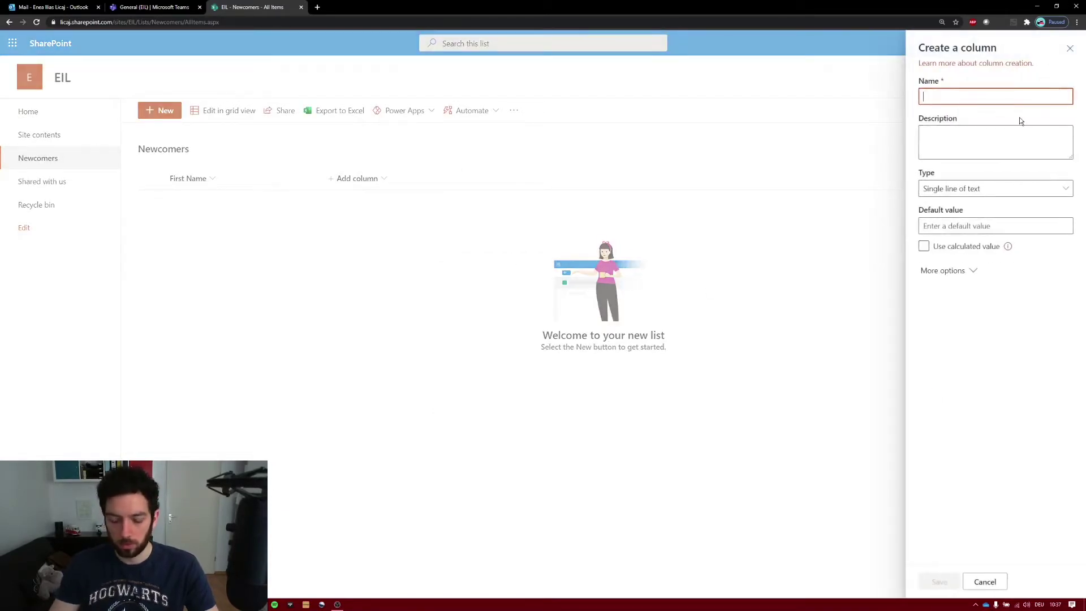
{"action": "type", "text": "Last N"}
{"action": "left_click", "coordinate": [1019, 118]}
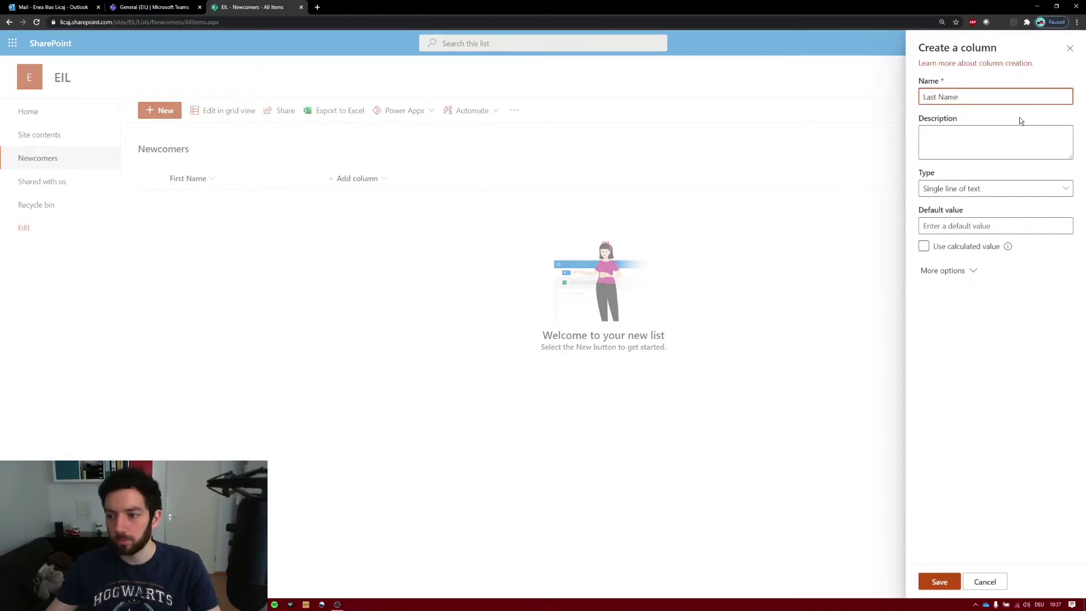
{"action": "left_click", "coordinate": [939, 582]}
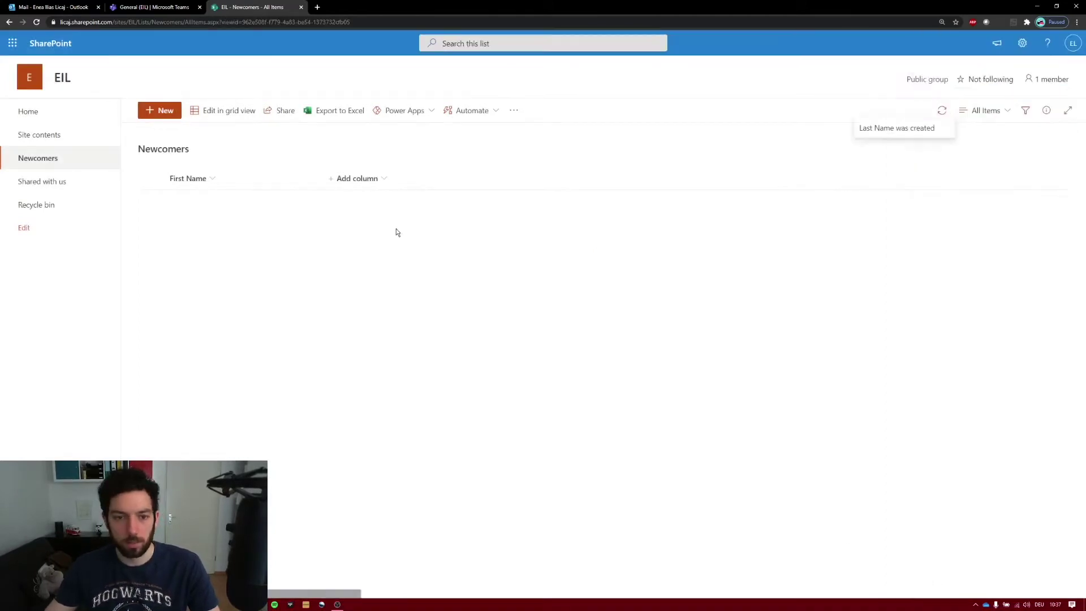
{"action": "left_click", "coordinate": [454, 181]}
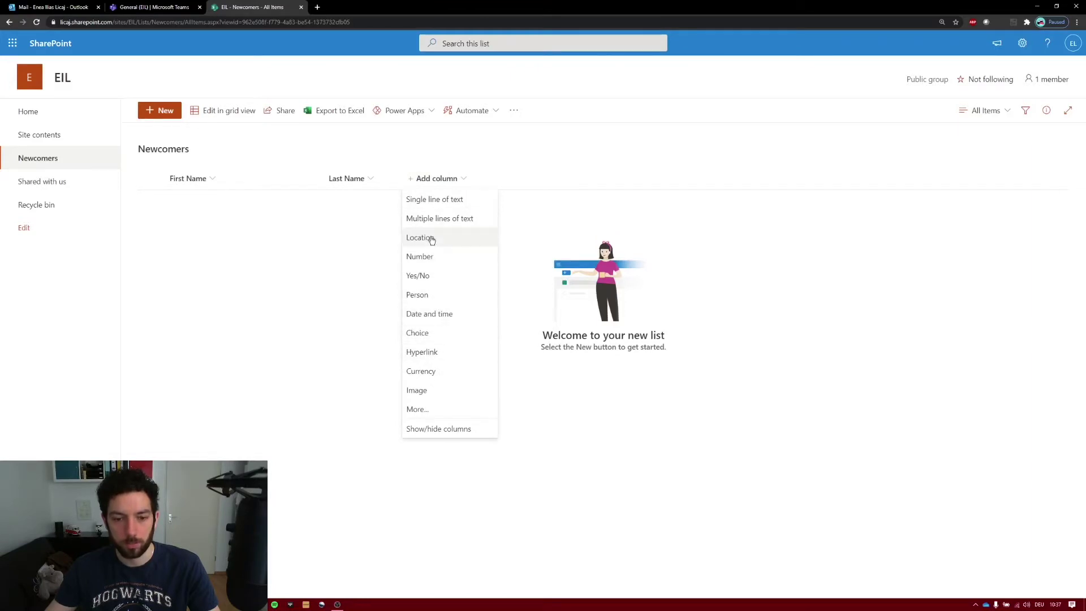
{"action": "left_click", "coordinate": [438, 199]}
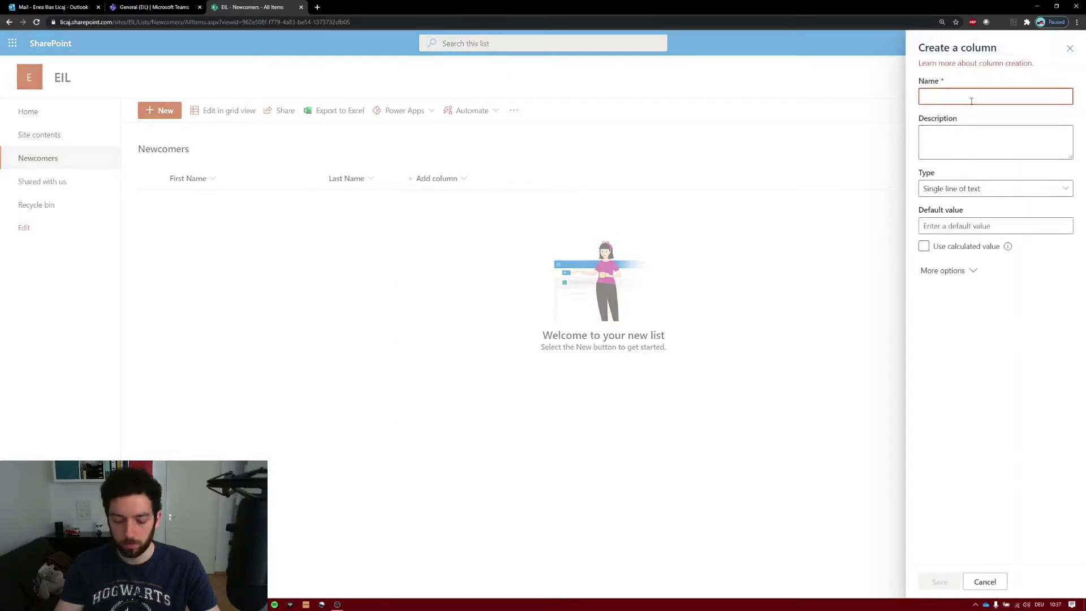
{"action": "type", "text": "Email Address"}
{"action": "left_click", "coordinate": [942, 116]}
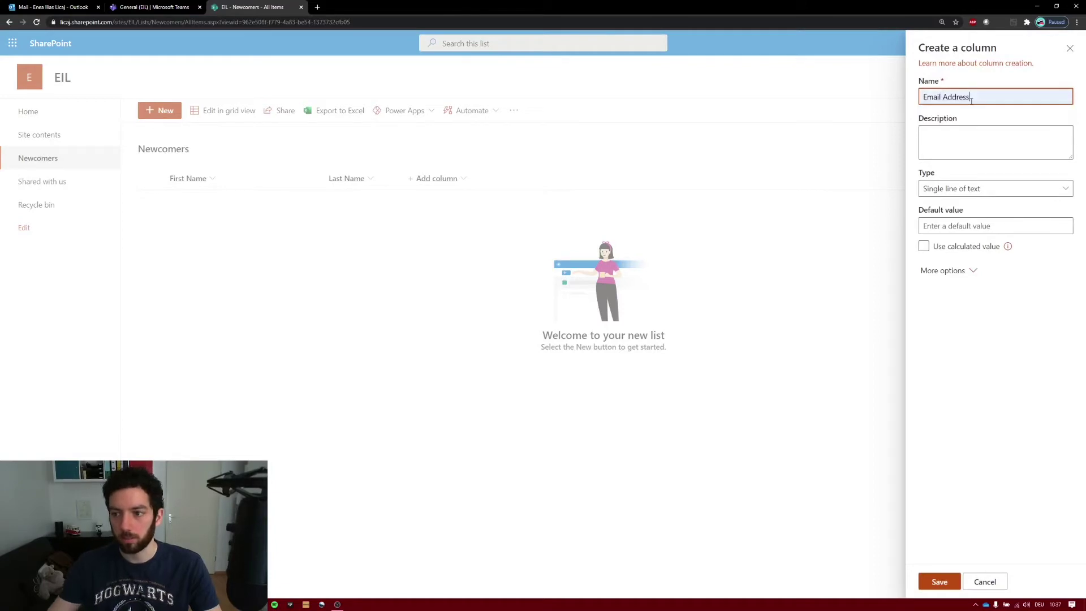
{"action": "left_click", "coordinate": [932, 586]}
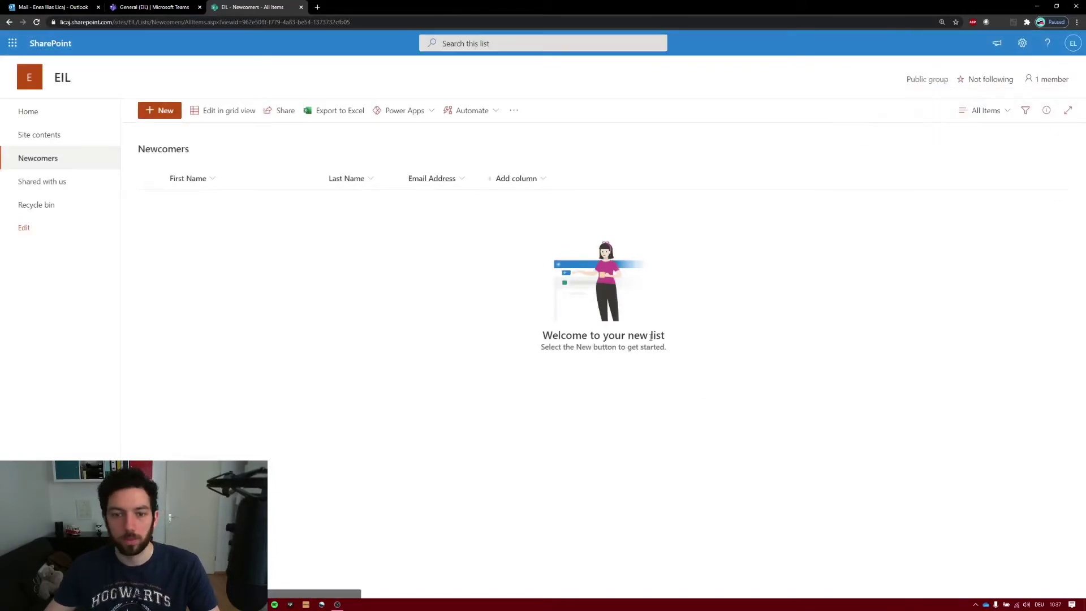
- Add a date-and-time column named 'Joining Day' to the Newcomers list
{"action": "left_click", "coordinate": [536, 177]}
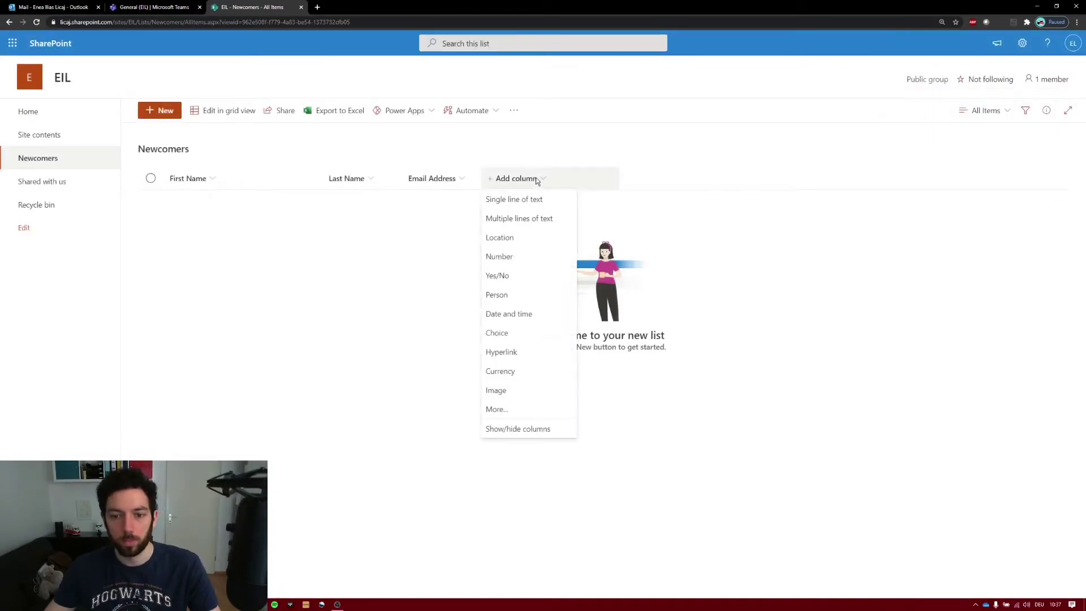
{"action": "left_click", "coordinate": [522, 315]}
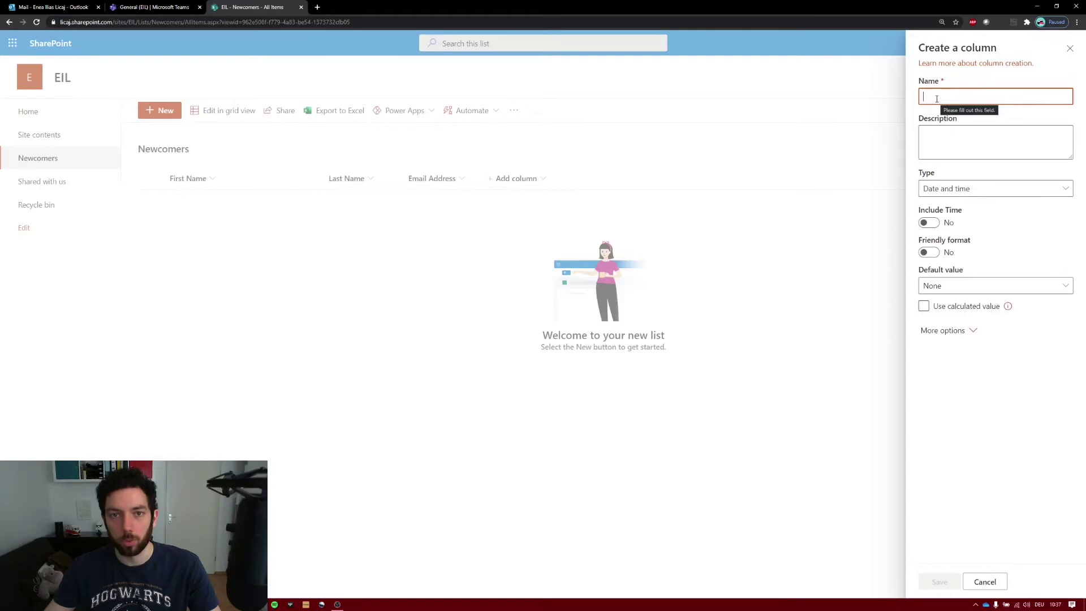
{"action": "type", "text": "Jo"}
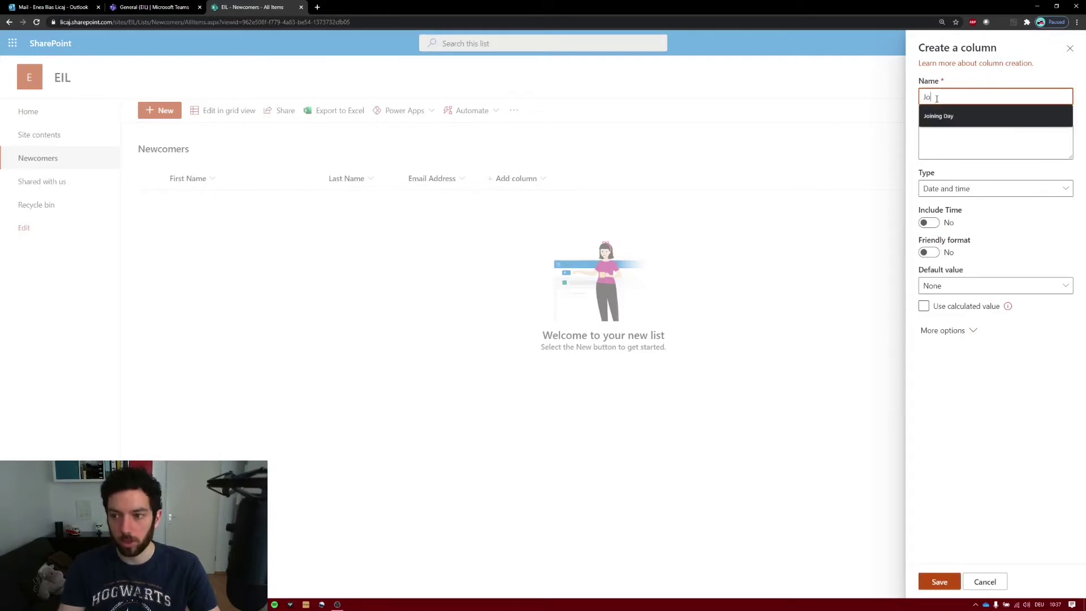
{"action": "type", "text": "in"}
{"action": "left_click", "coordinate": [938, 116]}
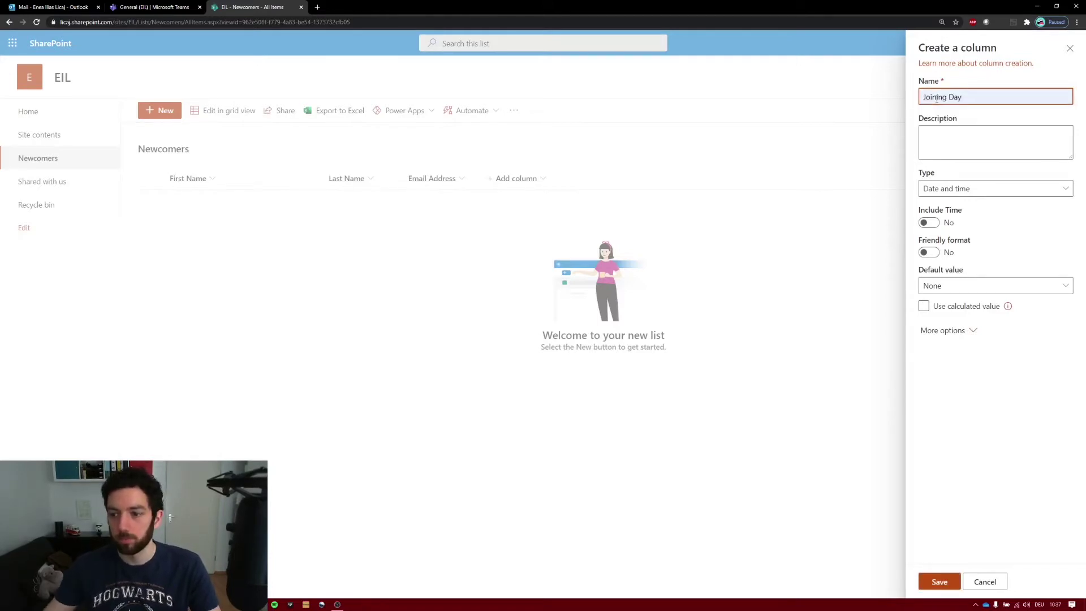
{"action": "left_click", "coordinate": [942, 583]}
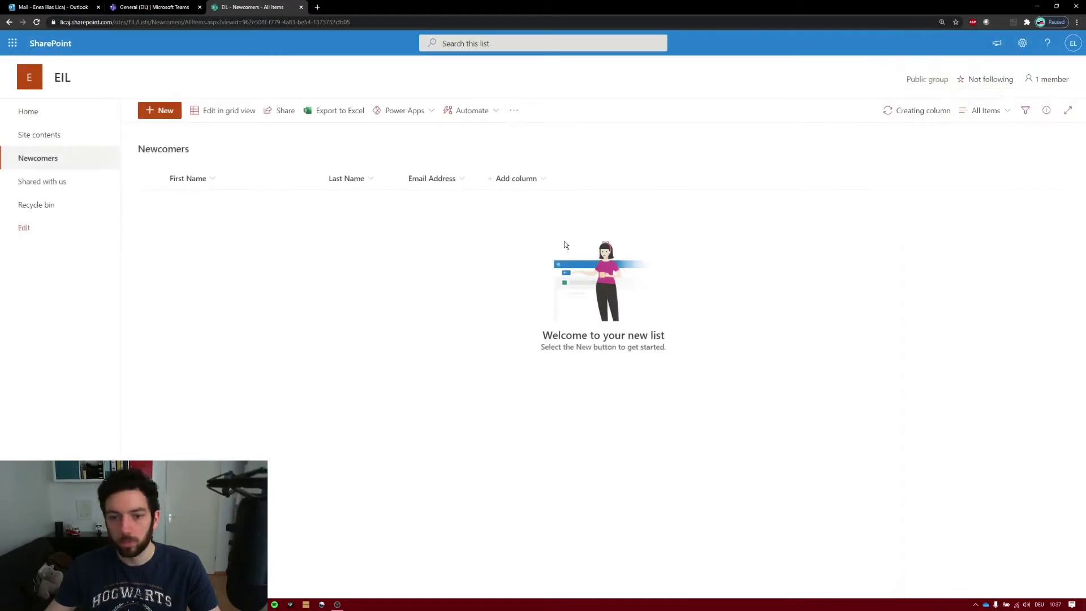
{"action": "left_click", "coordinate": [611, 181]}
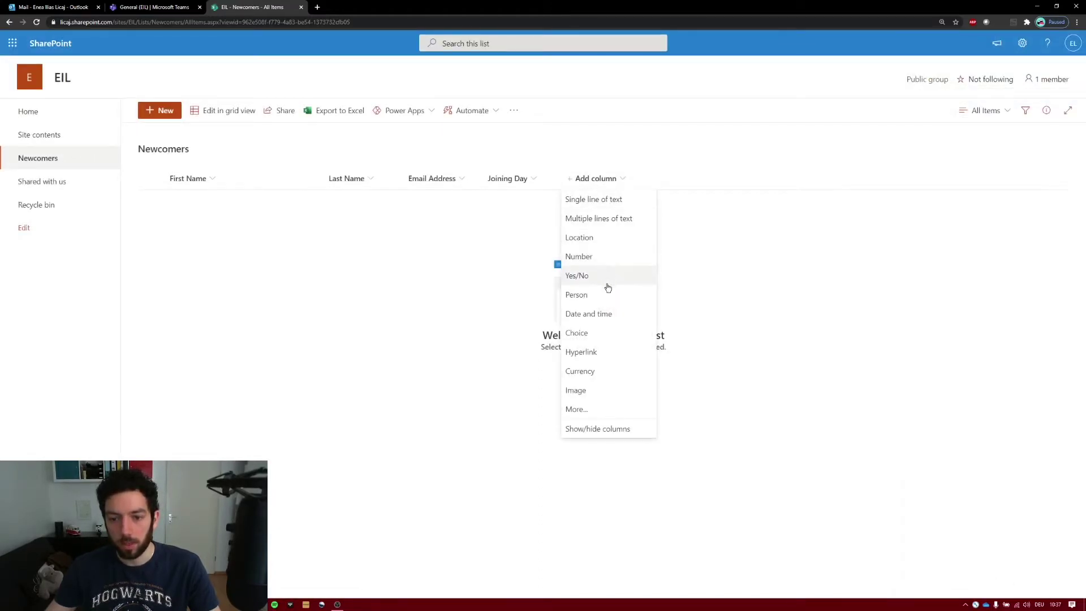
- Save a 'Notebook Device' choice column with choices Surface, Surface Book and Surface Laptop
{"action": "left_click", "coordinate": [597, 334]}
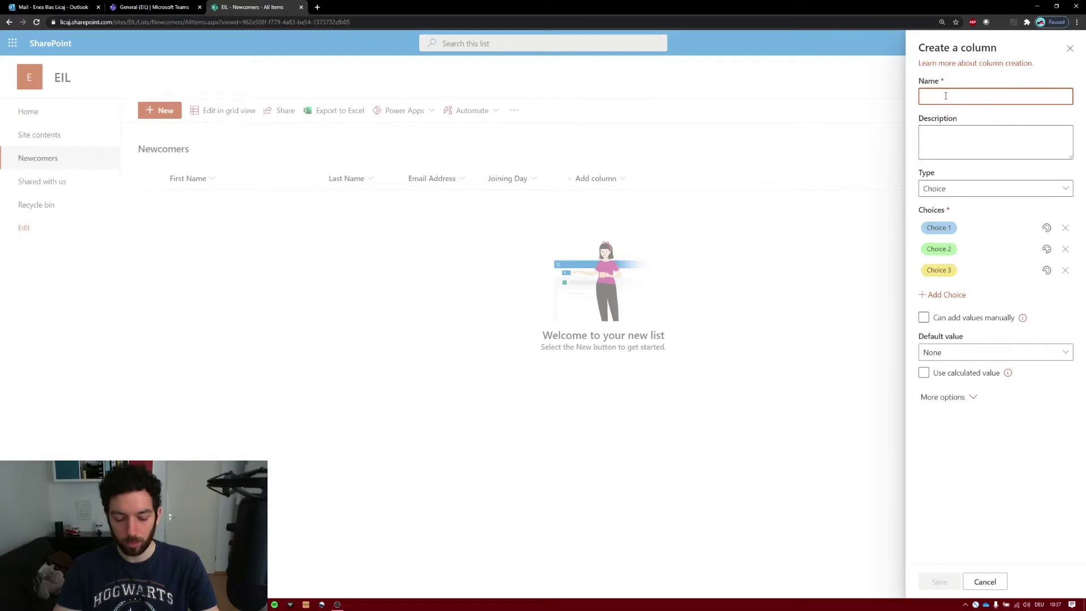
{"action": "type", "text": "Notebook Device"}
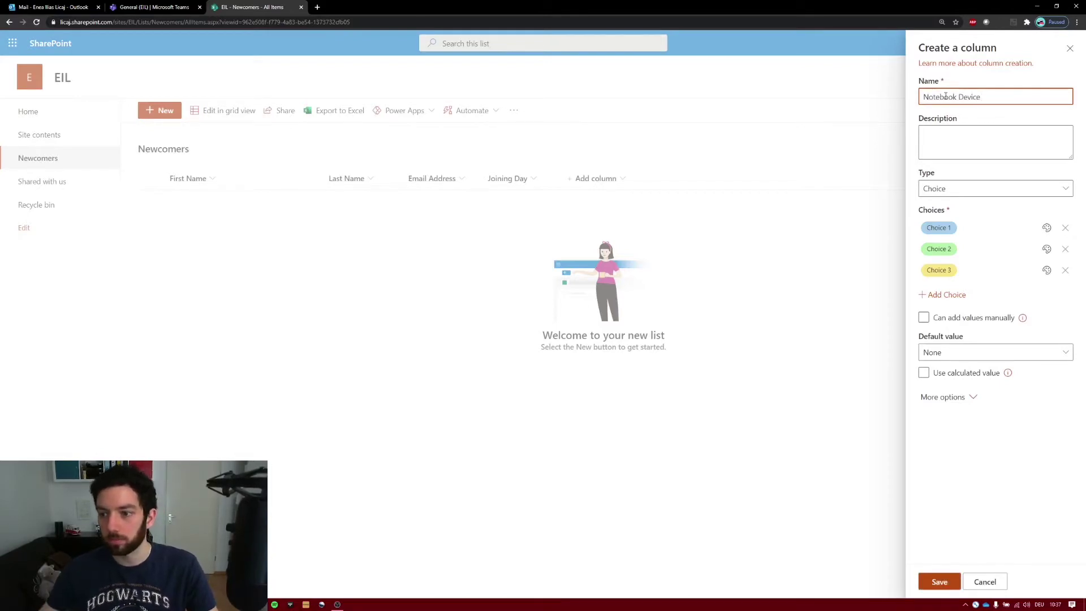
{"action": "left_click", "coordinate": [949, 228]}
{"action": "type", "text": "Surface"}
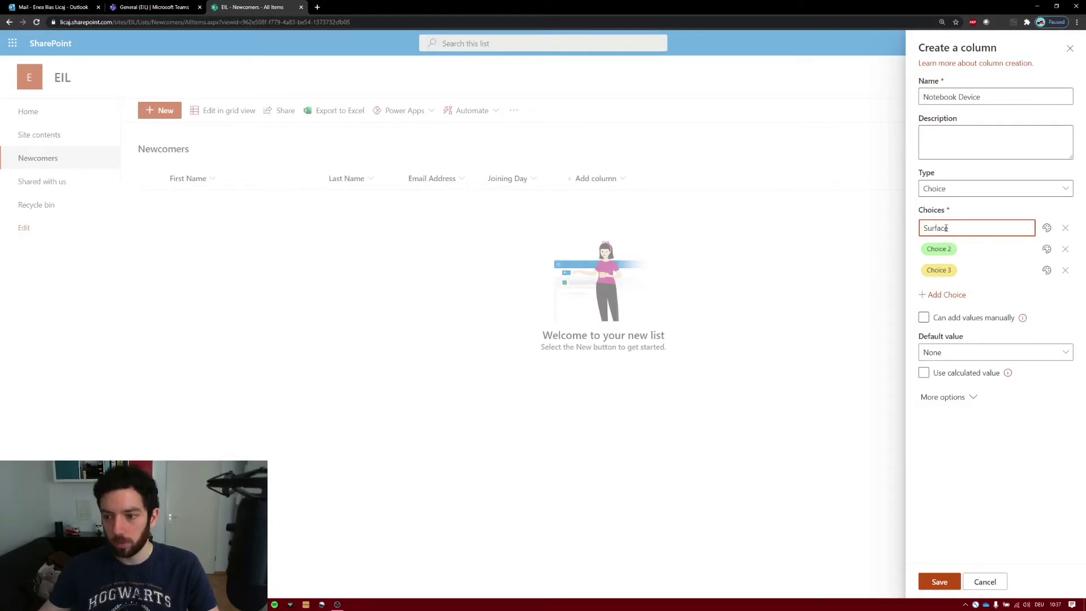
{"action": "left_click", "coordinate": [942, 249]}
{"action": "type", "text": "Surface V Book"}
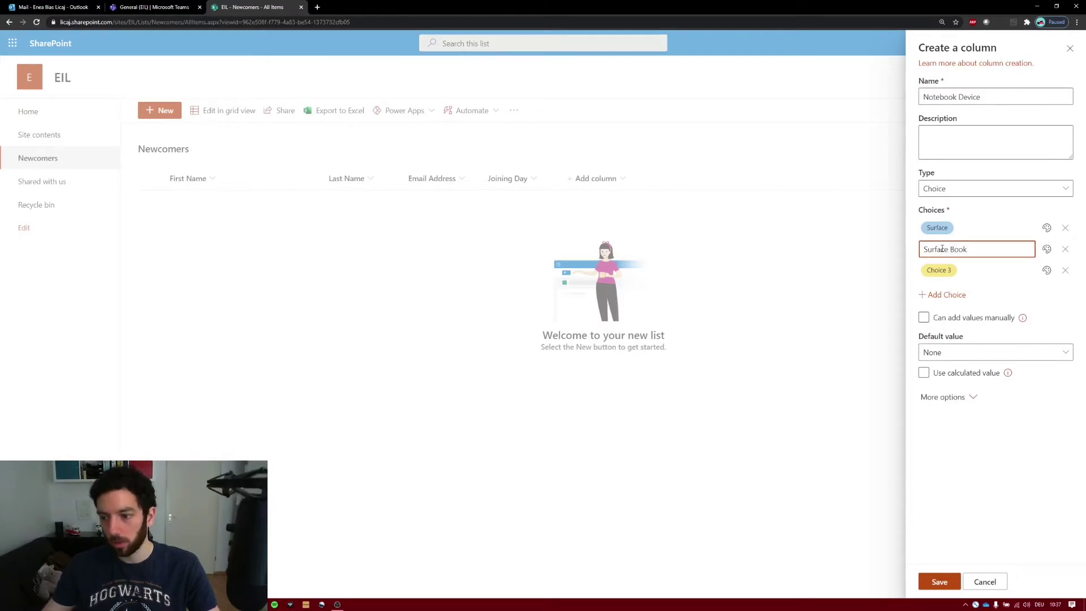
{"action": "left_click", "coordinate": [938, 270]}
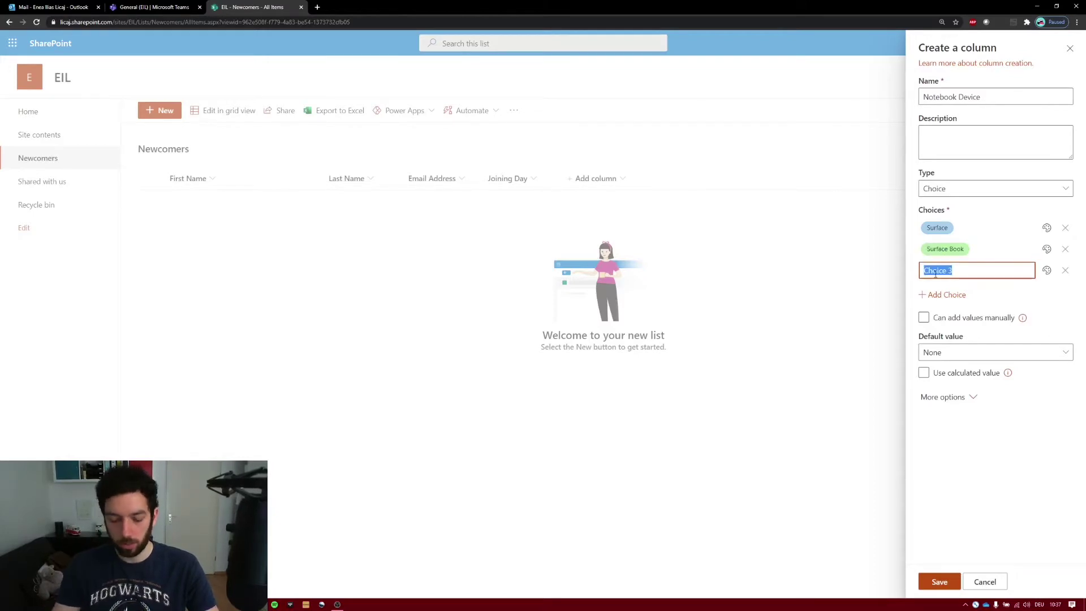
{"action": "type", "text": "Surface Laptop"}
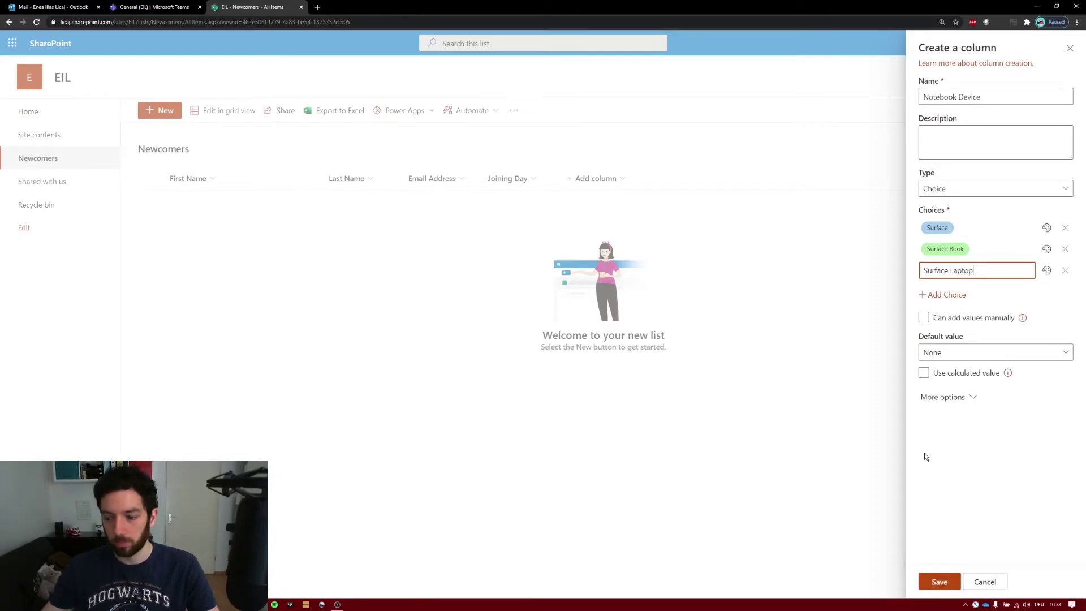
{"action": "left_click", "coordinate": [939, 582]}
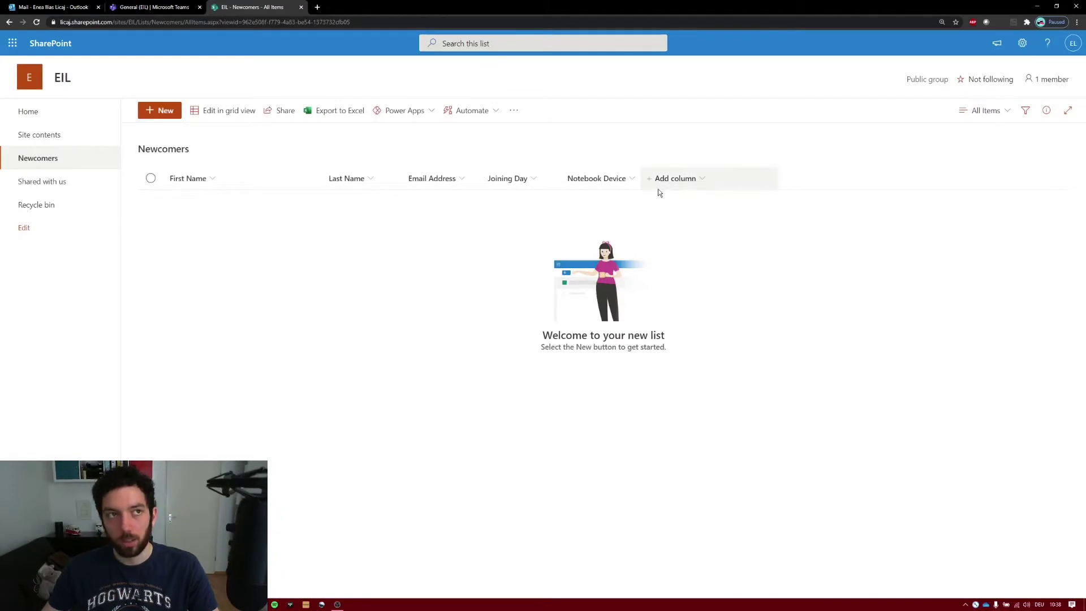
- Save a 'Mobile Device' choice column with choices Samsung Galaxy, Google Pixel and Apple iPhone
{"action": "left_click", "coordinate": [662, 187]}
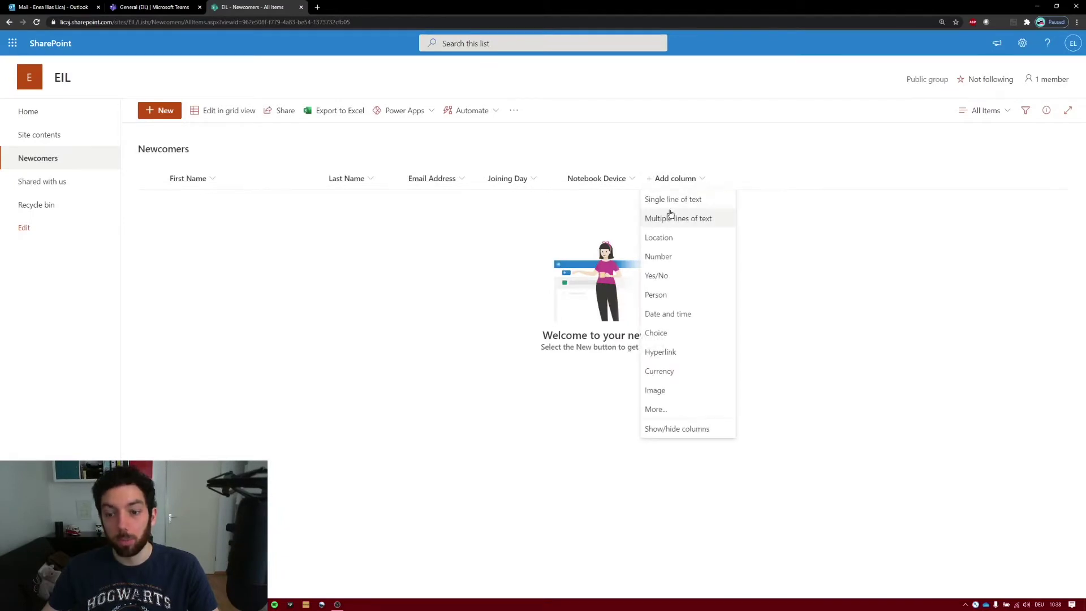
{"action": "left_click", "coordinate": [674, 333]}
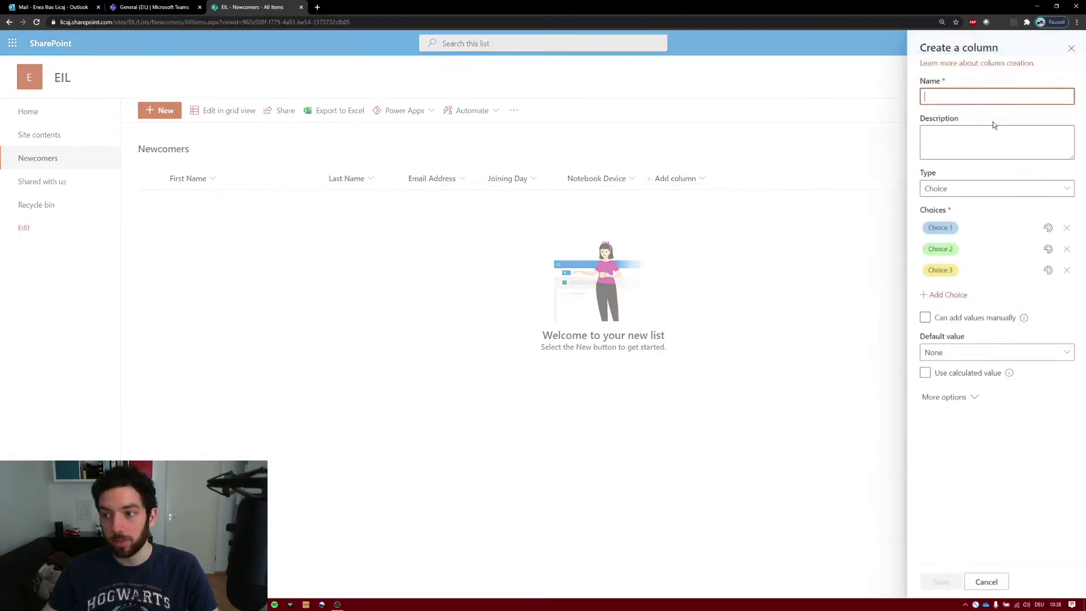
{"action": "type", "text": "Mobile Device"}
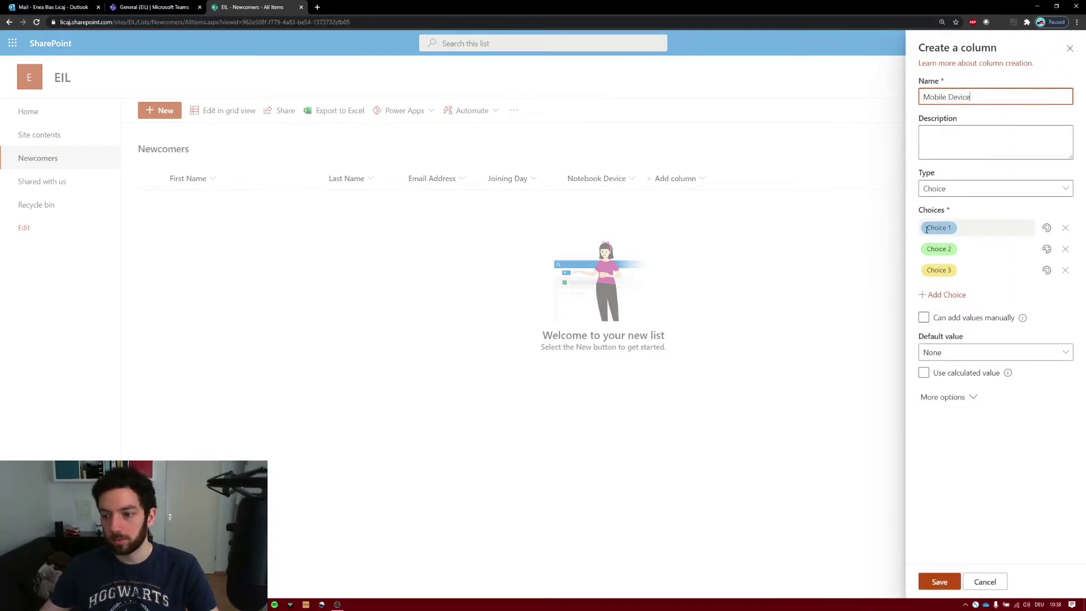
{"action": "left_click", "coordinate": [939, 228]}
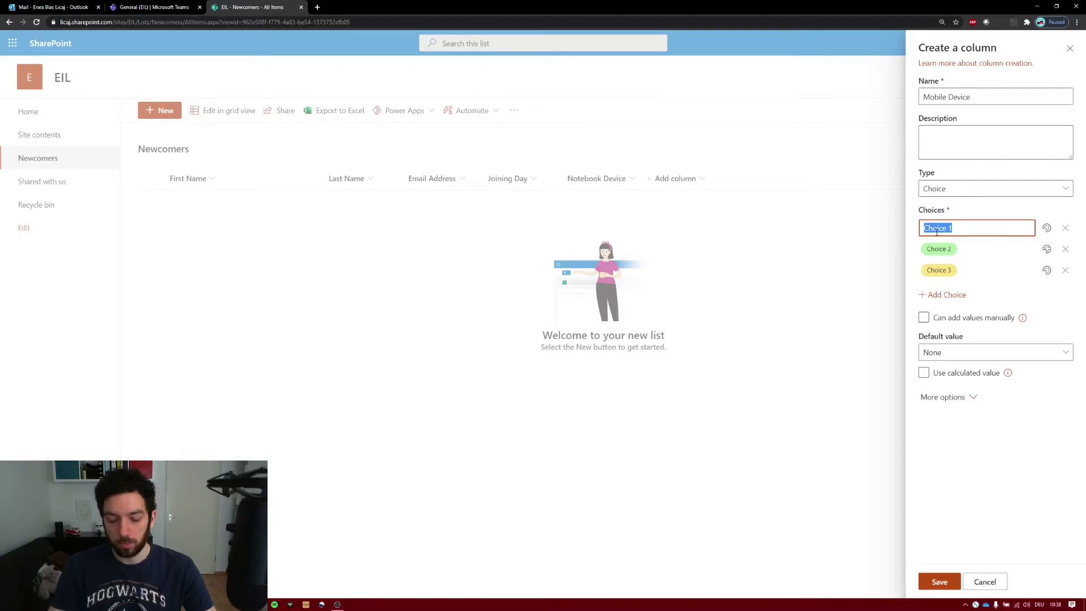
{"action": "type", "text": "Samsung Galaxy"}
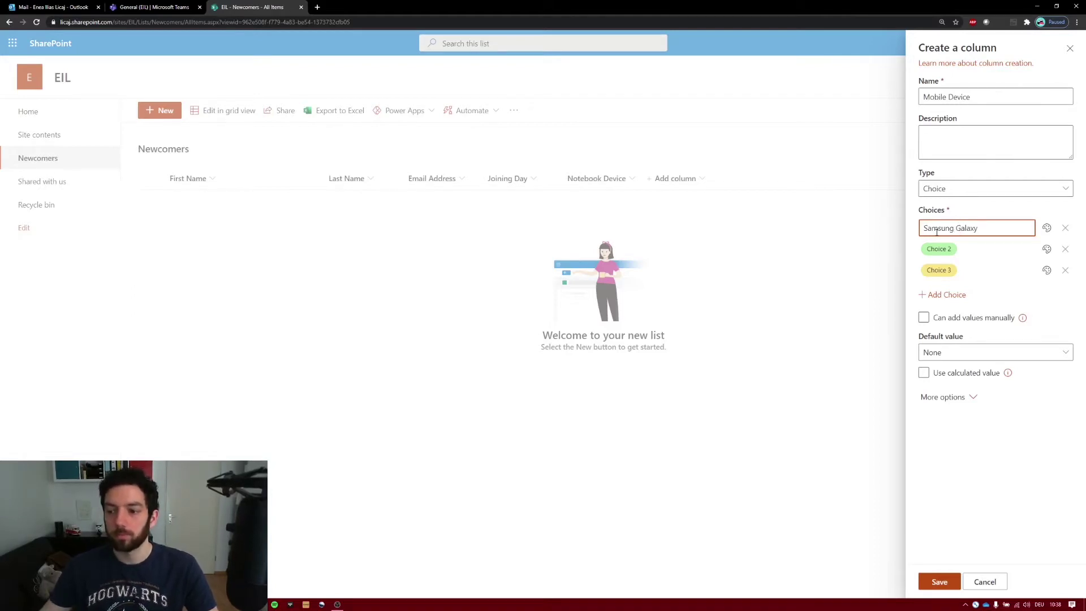
{"action": "left_click", "coordinate": [939, 250]}
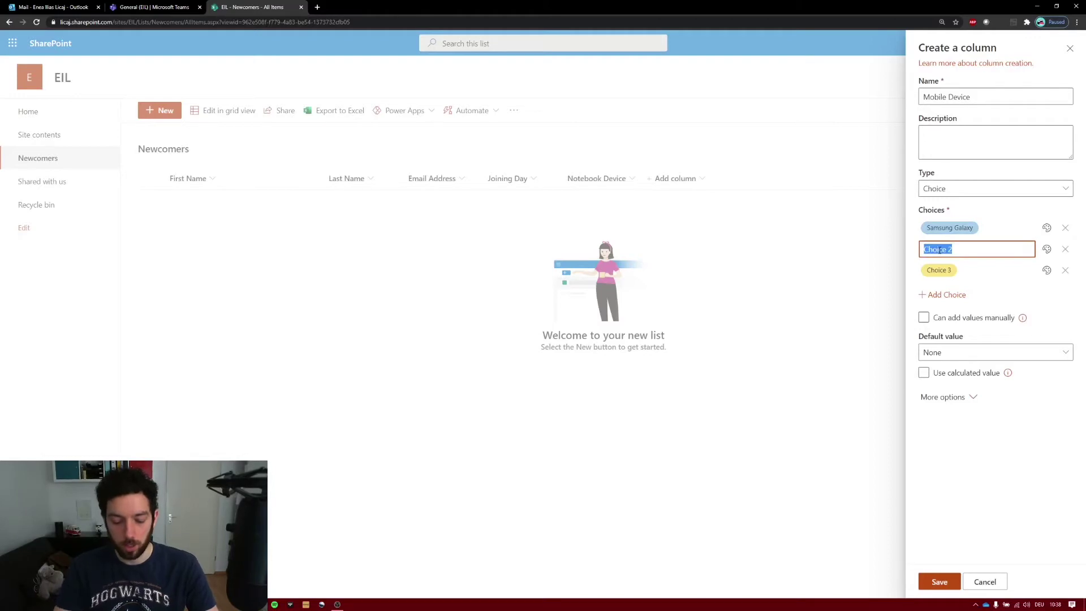
{"action": "type", "text": "Google Pixel"}
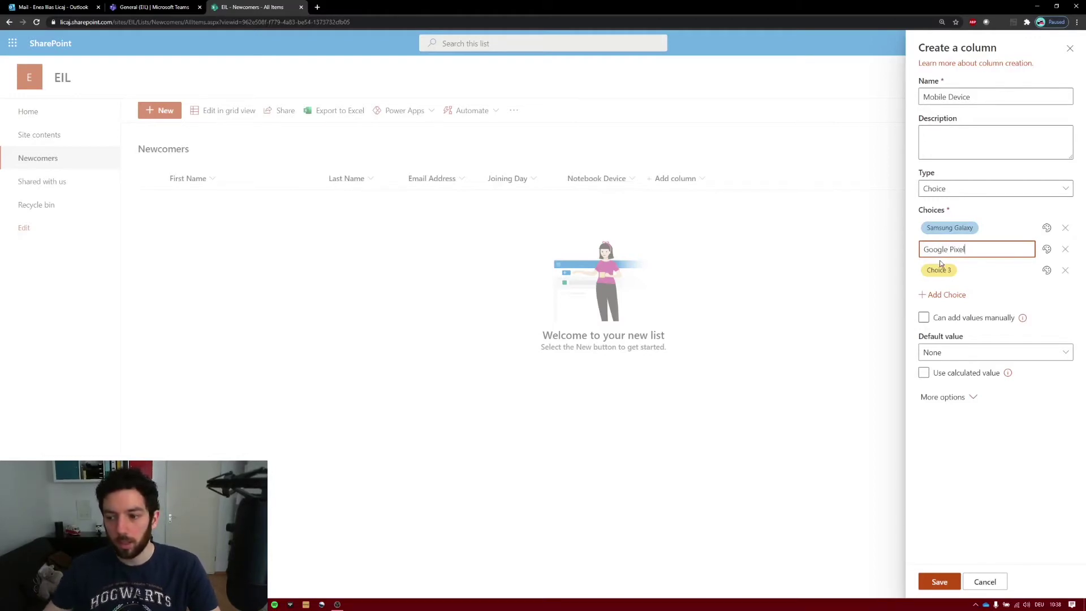
{"action": "left_click", "coordinate": [943, 270]}
{"action": "type", "text": "A"}
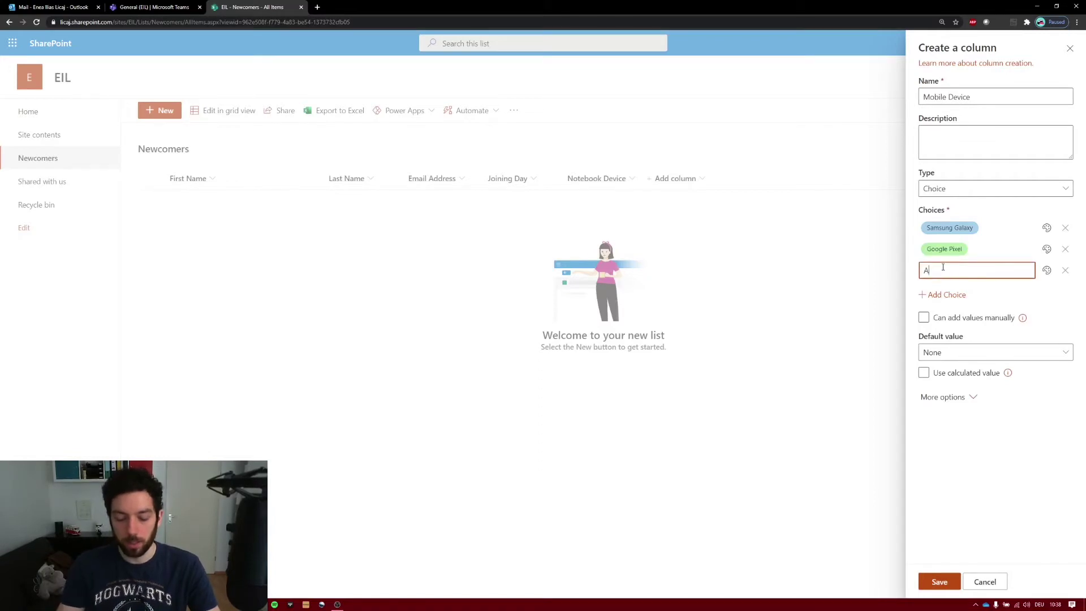
{"action": "type", "text": "pple iPhone"}
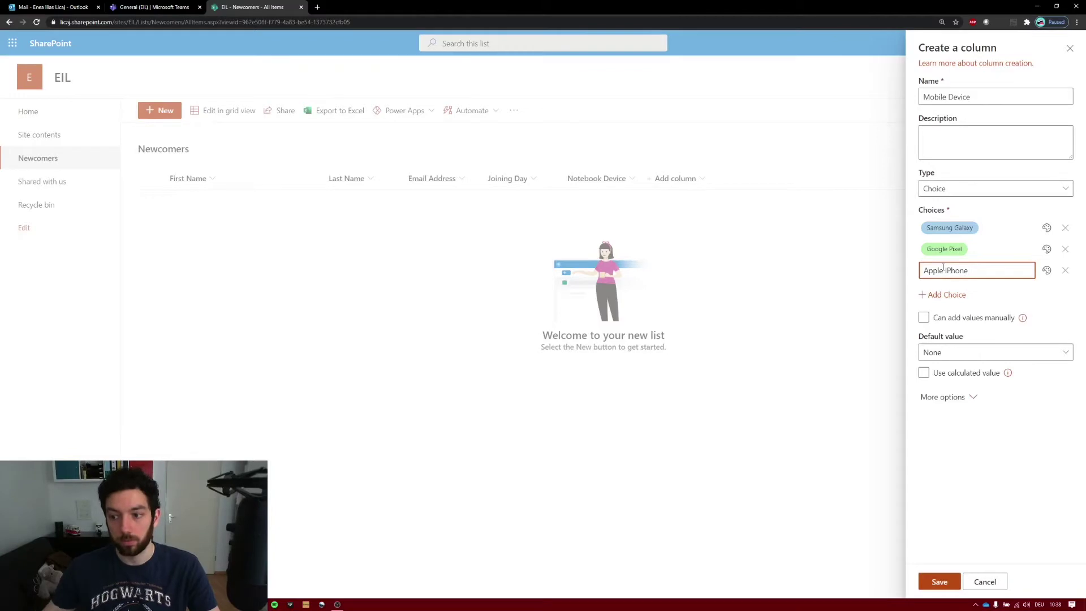
{"action": "left_click", "coordinate": [936, 581]}
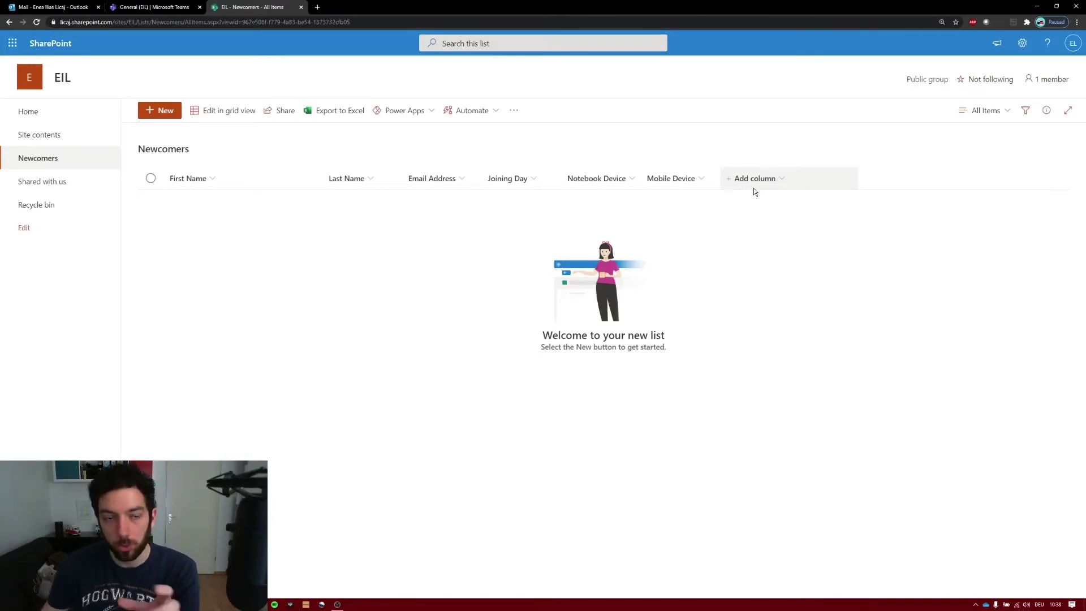
- Save a 'Create Document' choice column with only Yes and No, default value No
{"action": "left_click", "coordinate": [753, 180]}
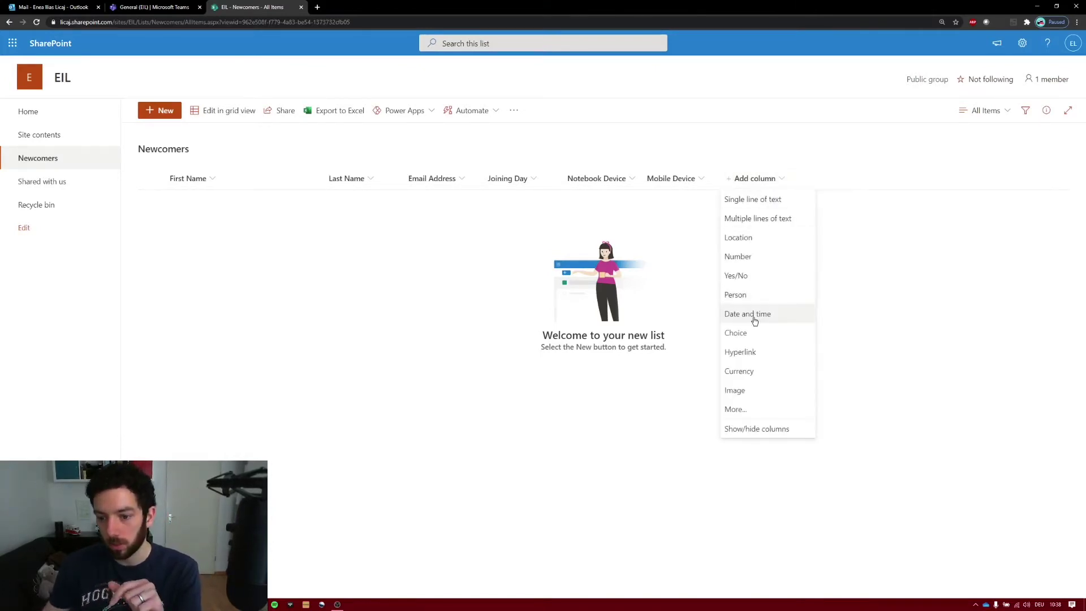
{"action": "left_click", "coordinate": [736, 333]}
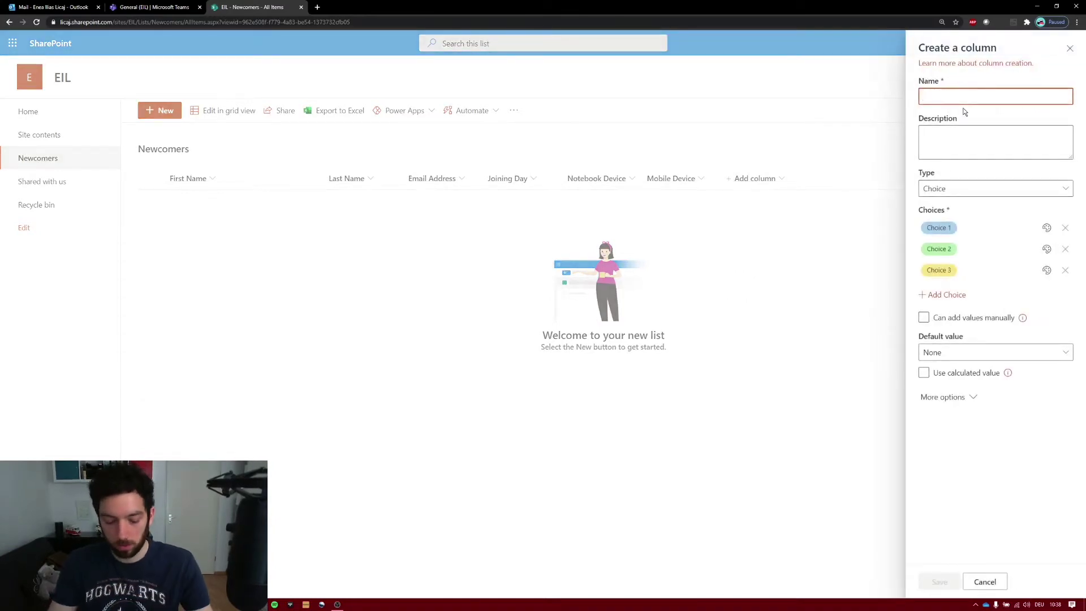
{"action": "type", "text": "Create Document"}
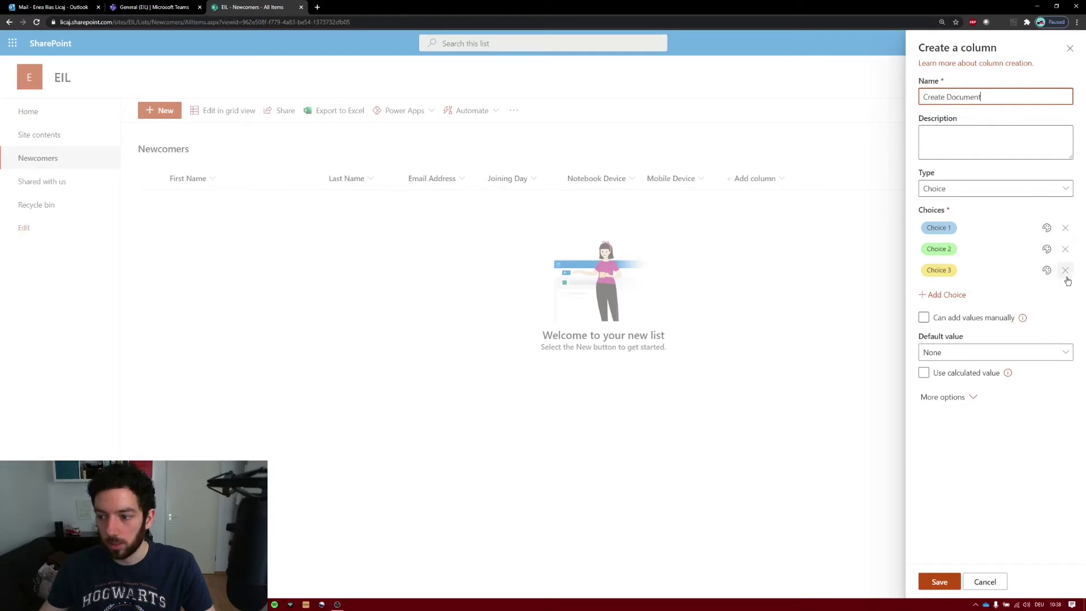
{"action": "left_click", "coordinate": [1066, 274]}
{"action": "left_click", "coordinate": [943, 228]}
{"action": "type", "text": "Yes"}
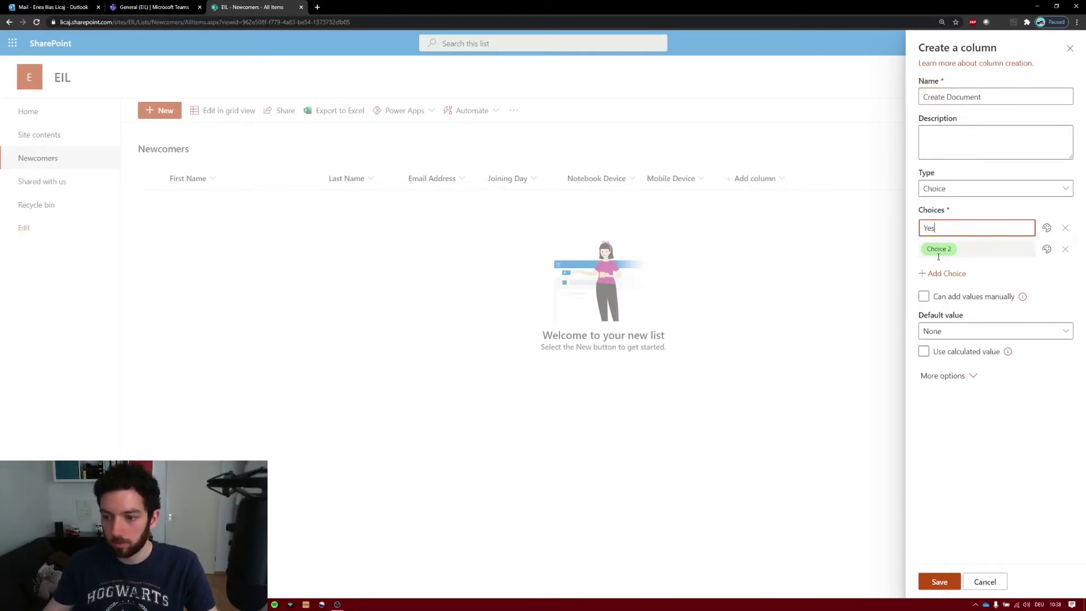
{"action": "left_click", "coordinate": [943, 250]}
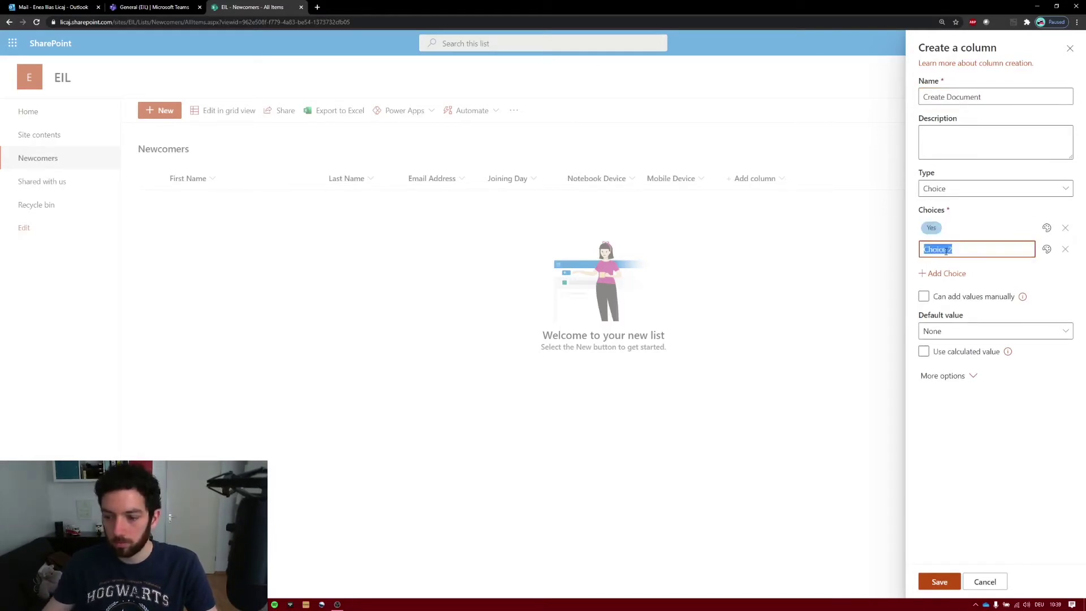
{"action": "type", "text": "No"}
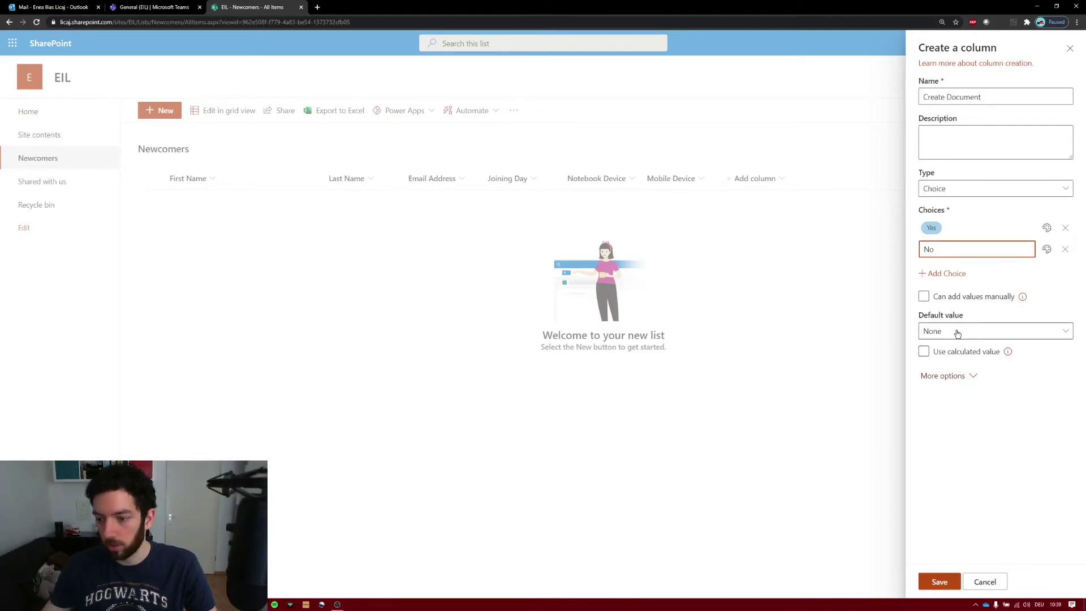
{"action": "left_click", "coordinate": [958, 334]}
{"action": "left_click", "coordinate": [950, 388]}
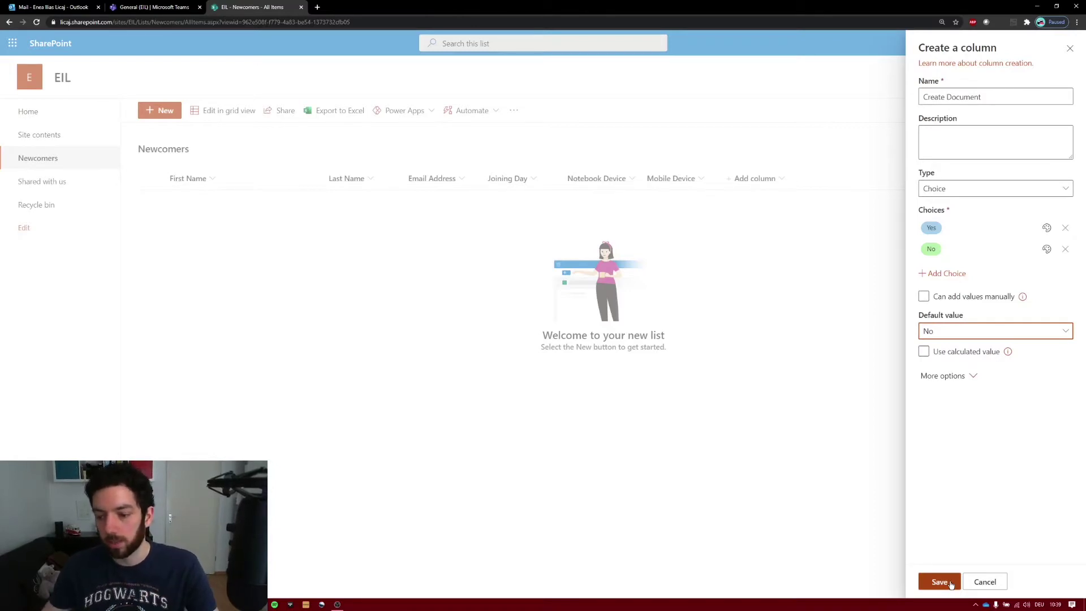
{"action": "left_click", "coordinate": [951, 584]}
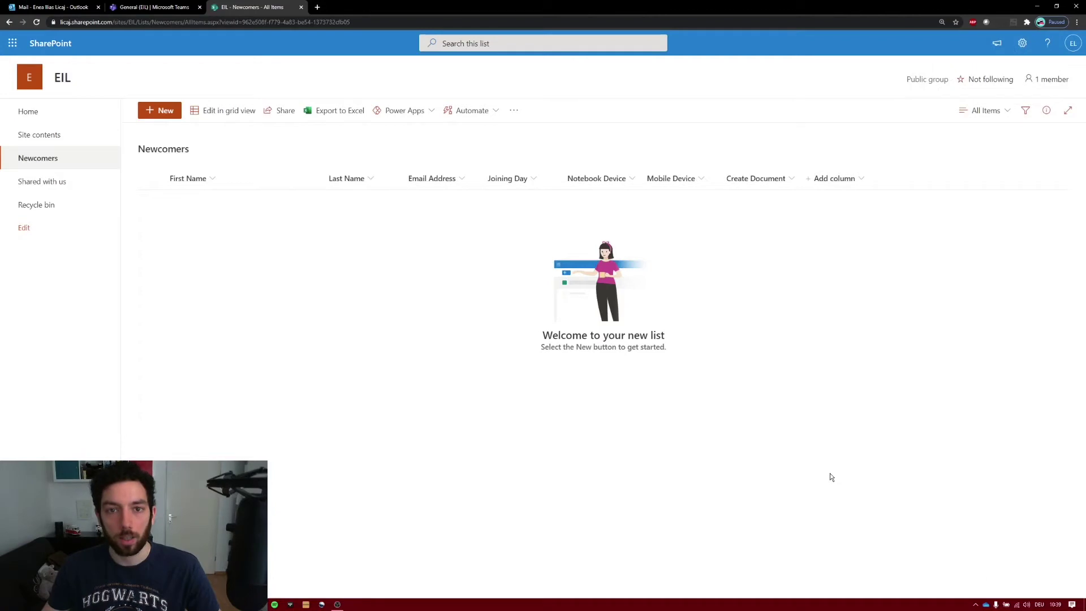
- From Site contents, create a document library named 'Doc Templates'
{"action": "left_click", "coordinate": [47, 141]}
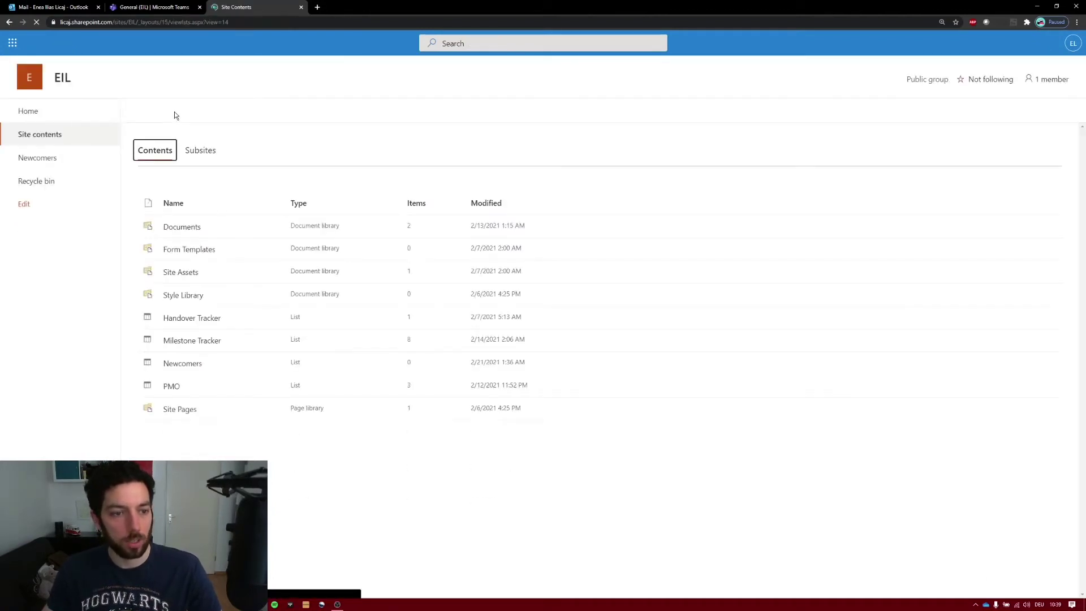
{"action": "left_click", "coordinate": [173, 111]}
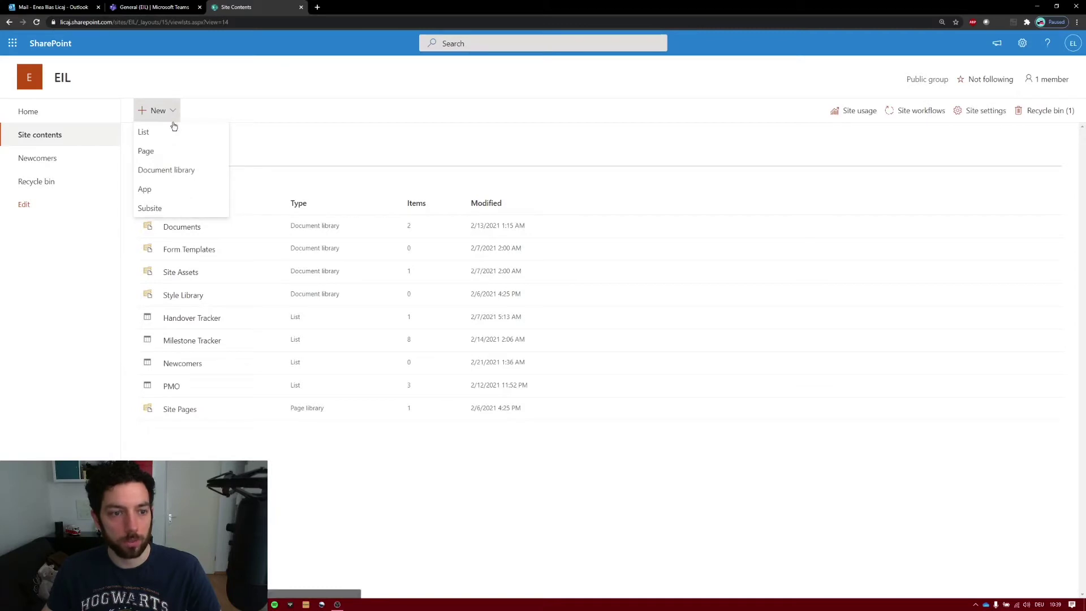
{"action": "left_click", "coordinate": [165, 170]}
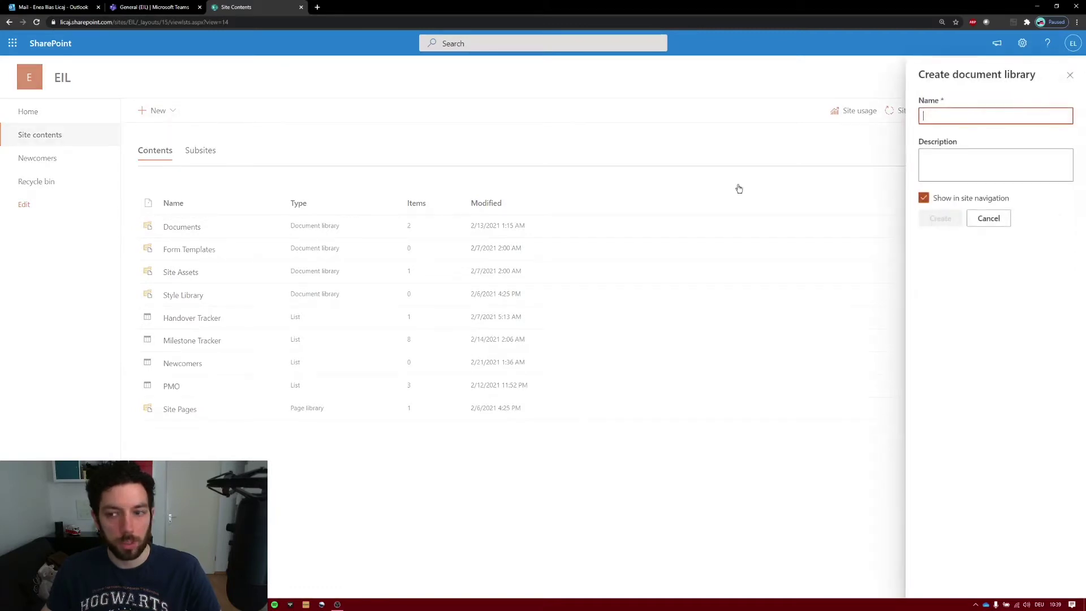
{"action": "type", "text": "Doc"}
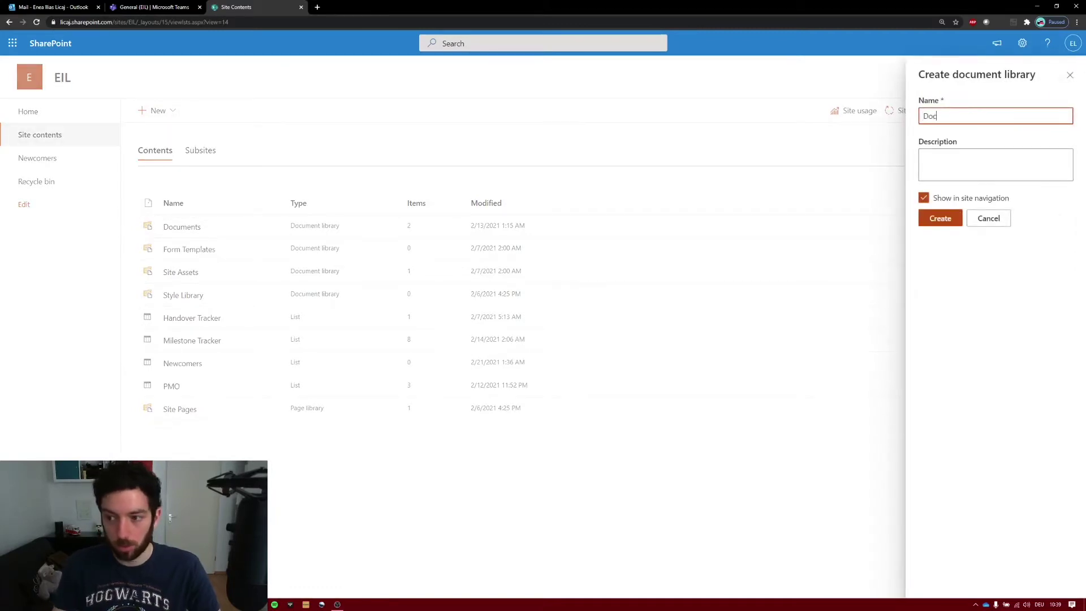
{"action": "type", "text": " Teampl"}
{"action": "key", "text": "BackSpace"}
{"action": "key", "text": "BackSpace"}
{"action": "key", "text": "BackSpace"}
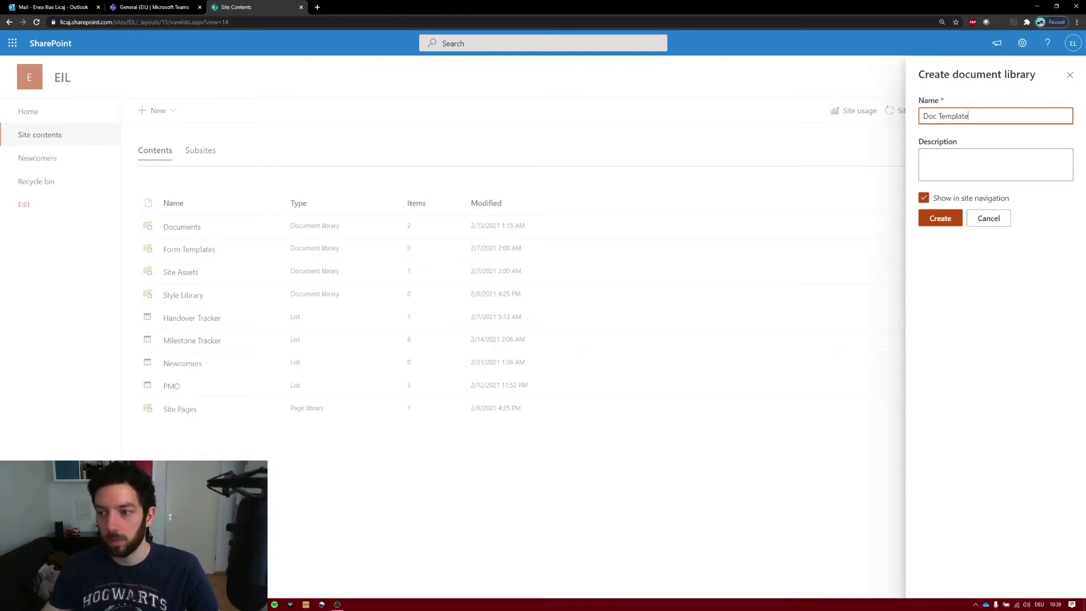
{"action": "left_click", "coordinate": [939, 218]}
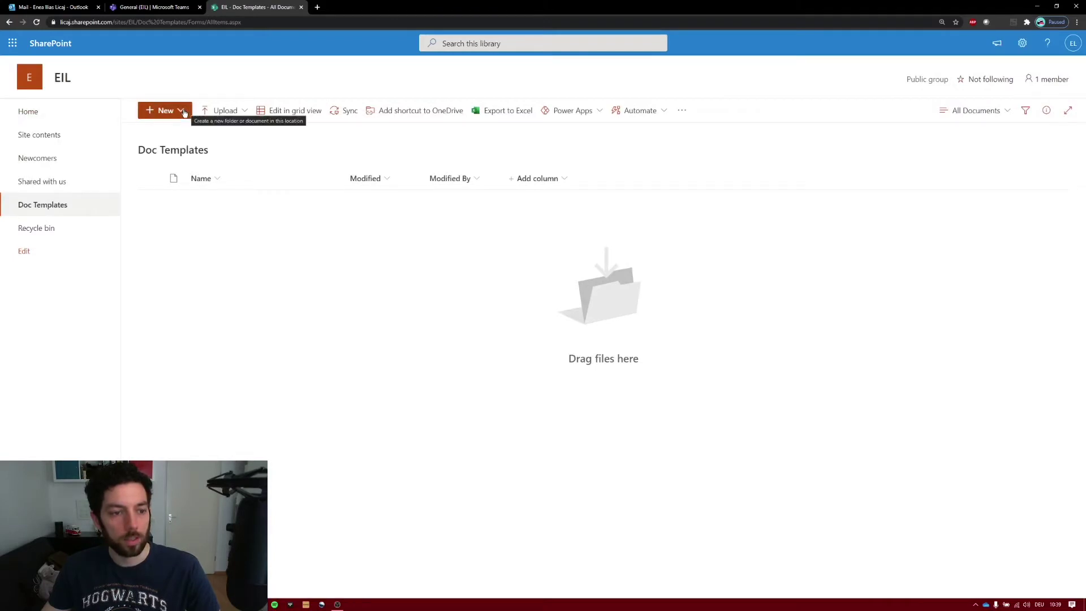
- From Site contents, create another document library named 'Sent Docs'
{"action": "left_click", "coordinate": [52, 134]}
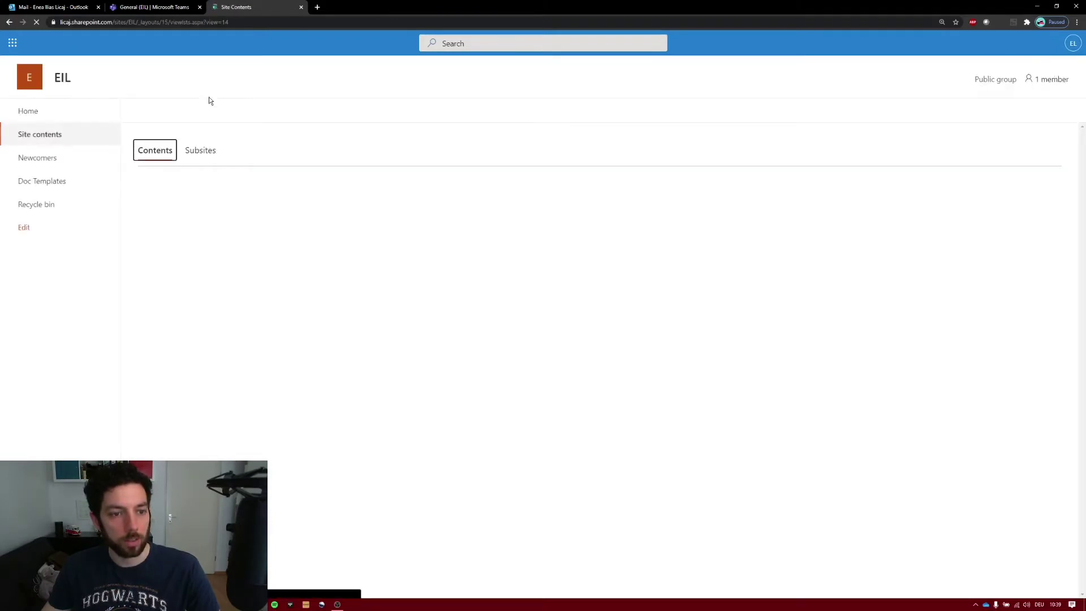
{"action": "left_click", "coordinate": [156, 110]}
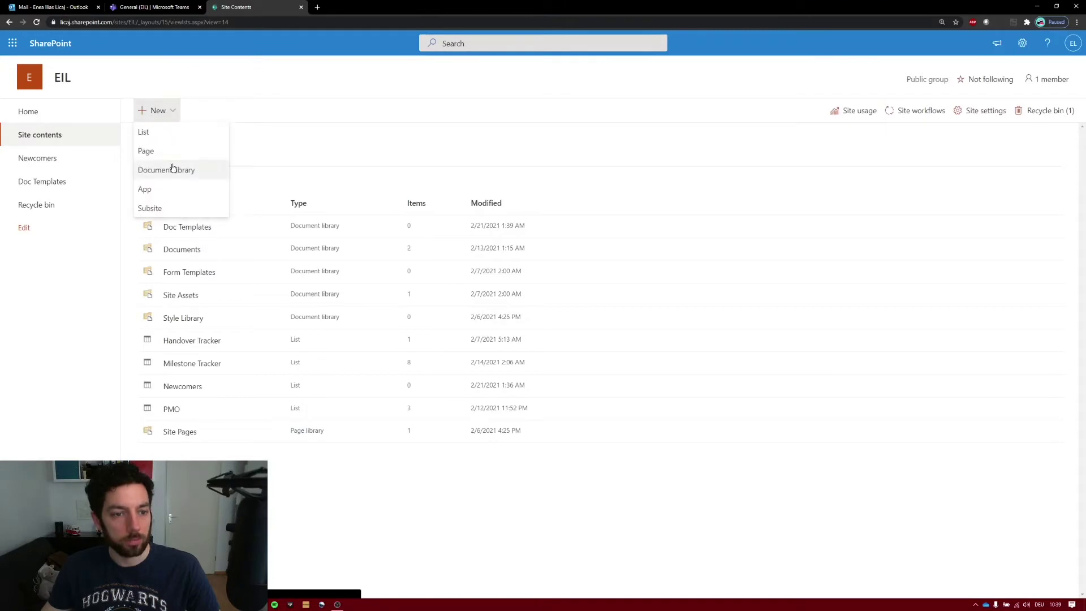
{"action": "left_click", "coordinate": [170, 170]}
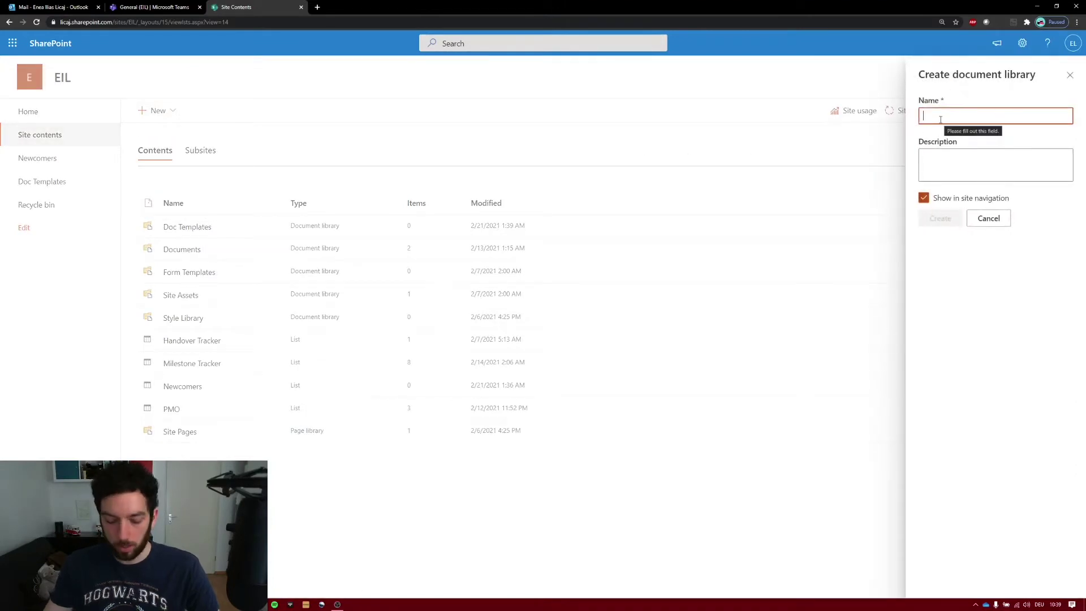
{"action": "type", "text": "Se"}
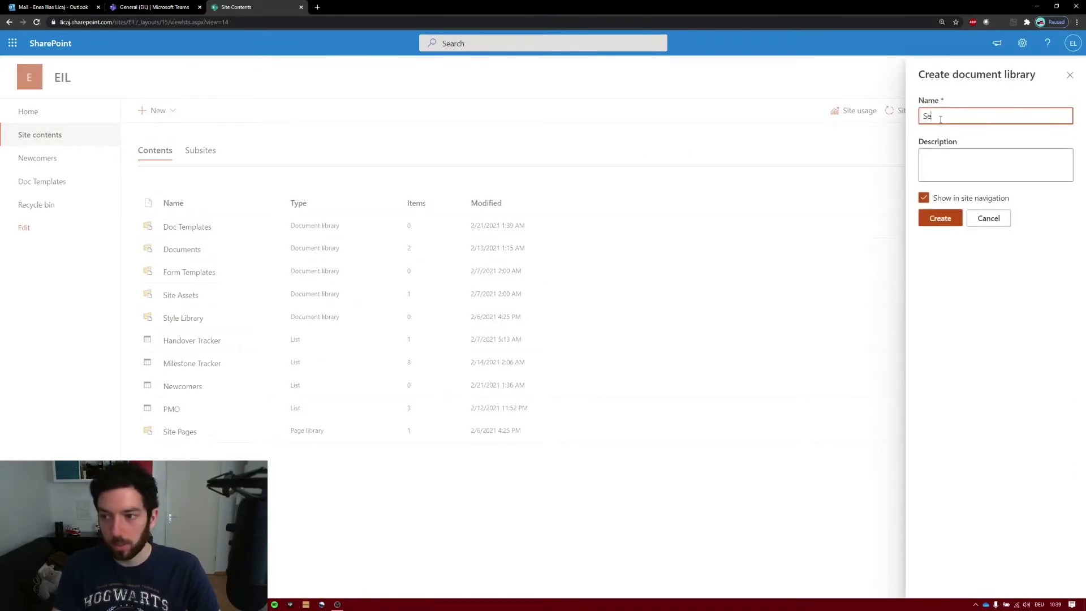
{"action": "type", "text": "nt Docs"}
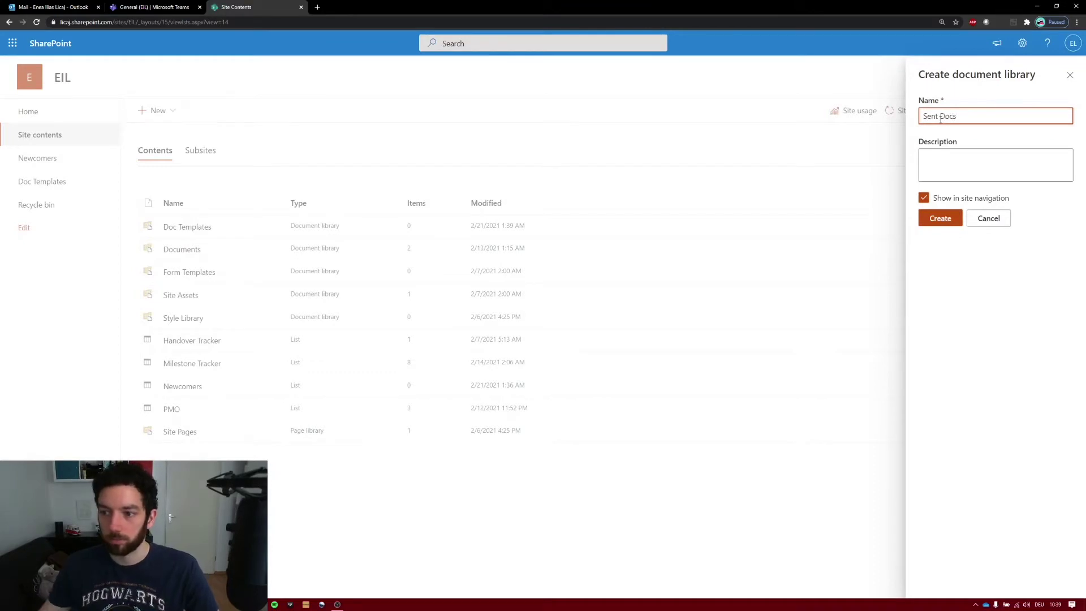
{"action": "left_click", "coordinate": [951, 223]}
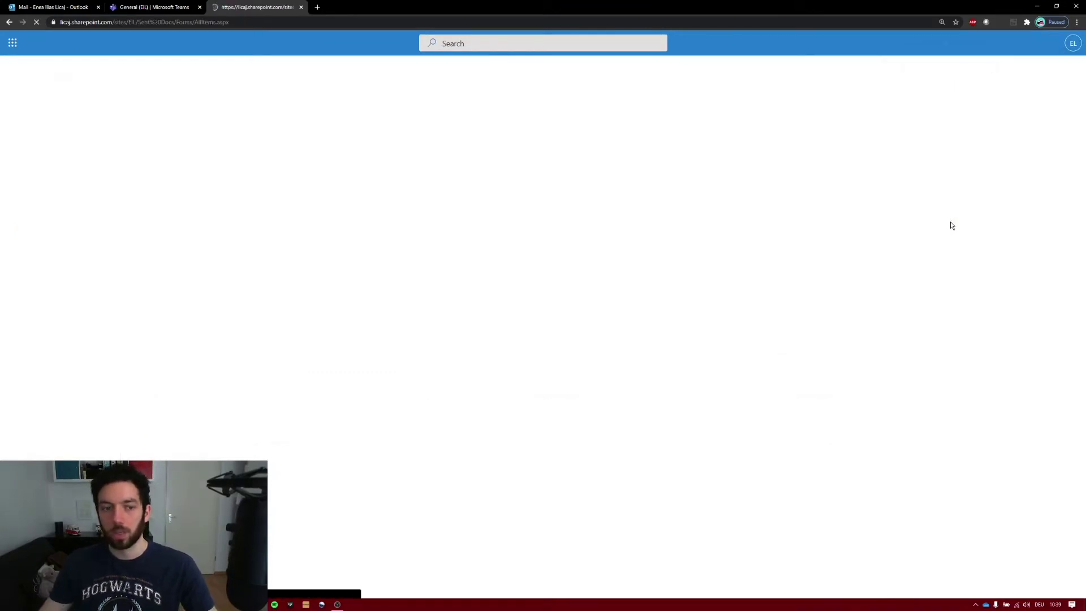
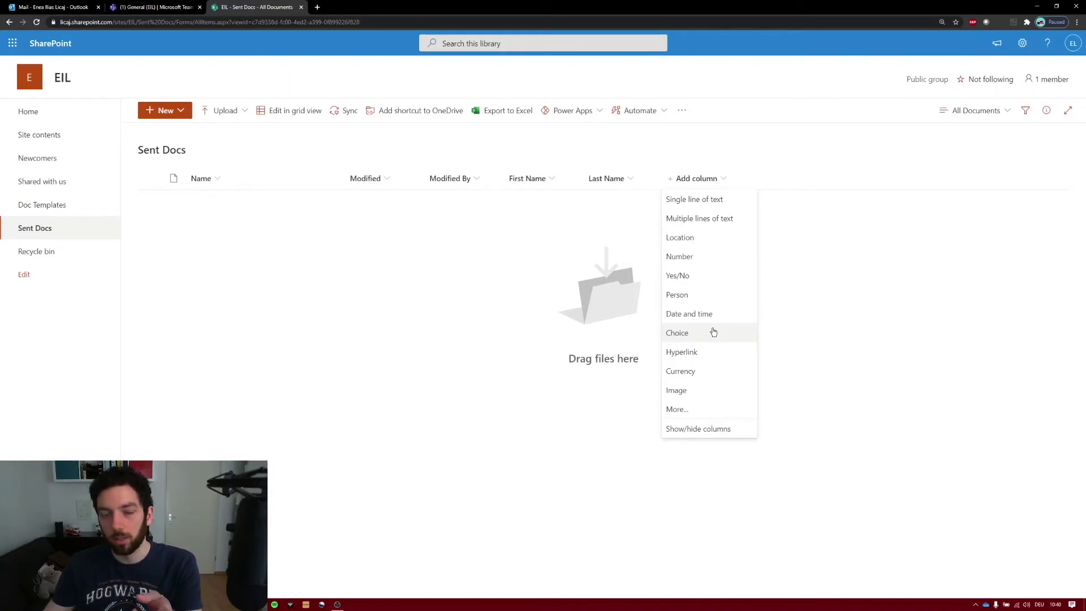
- Create three single-line text columns: Notebook Device, Mobile Device and Joining Day
{"action": "left_click", "coordinate": [715, 203]}
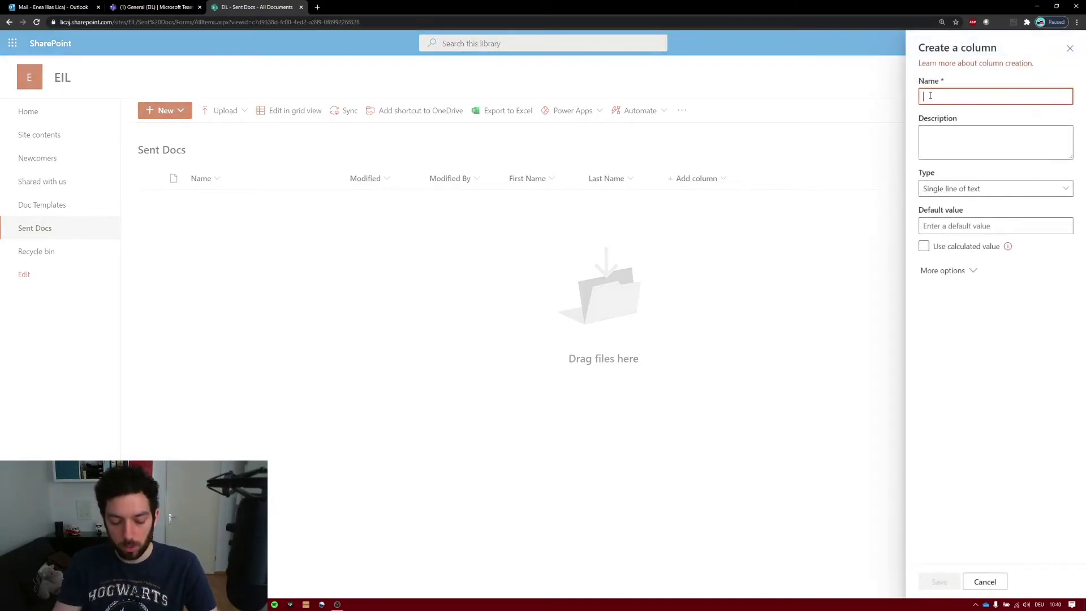
{"action": "type", "text": "Notebook Dec"}
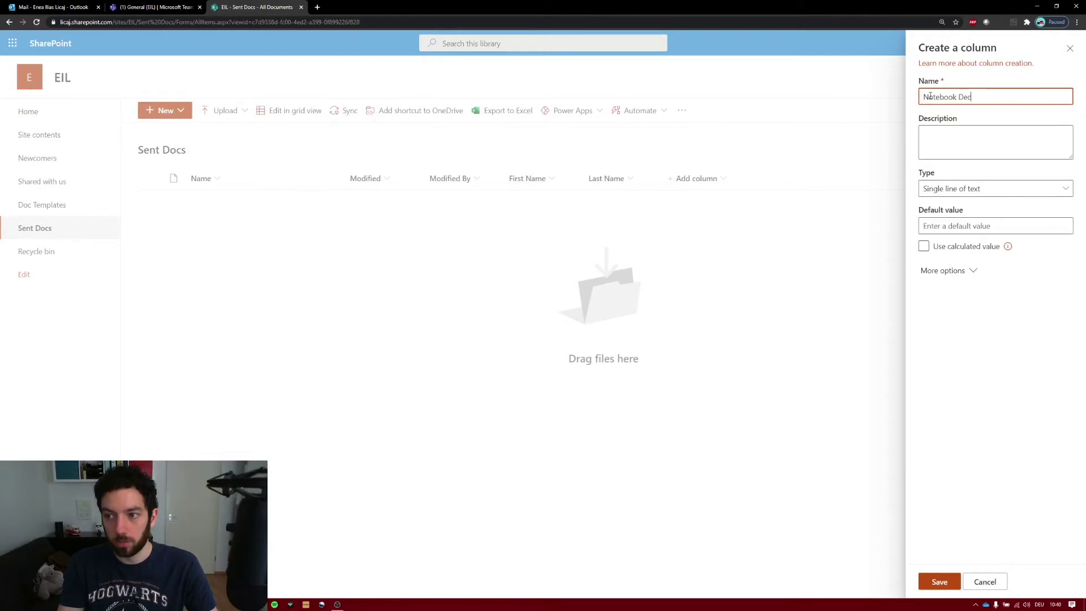
{"action": "key", "text": "BackSpace"}
{"action": "type", "text": "vice"}
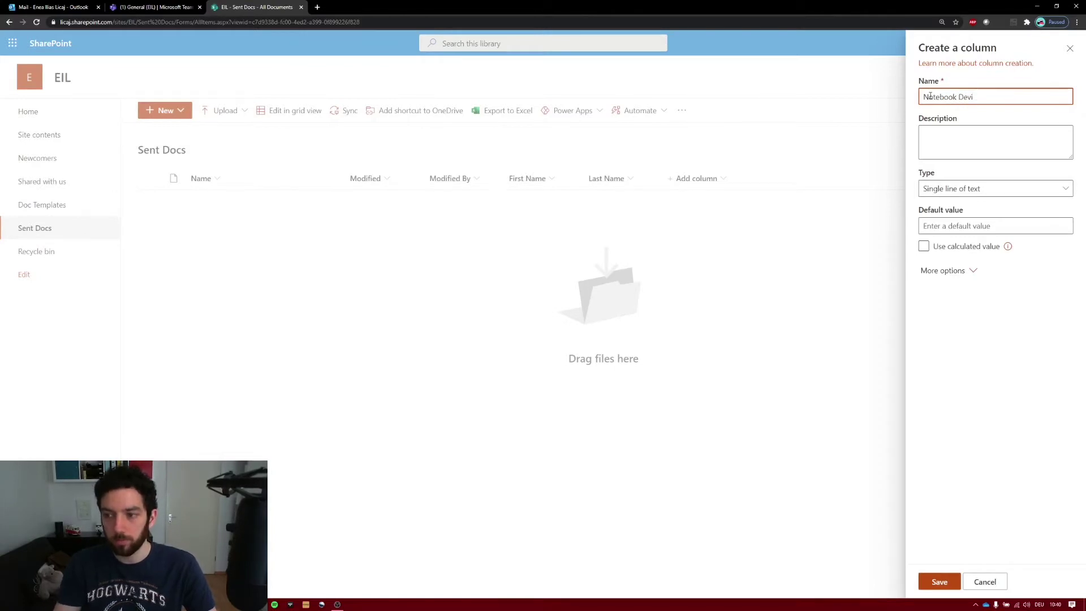
{"action": "left_click", "coordinate": [938, 581]}
{"action": "left_click", "coordinate": [777, 179]}
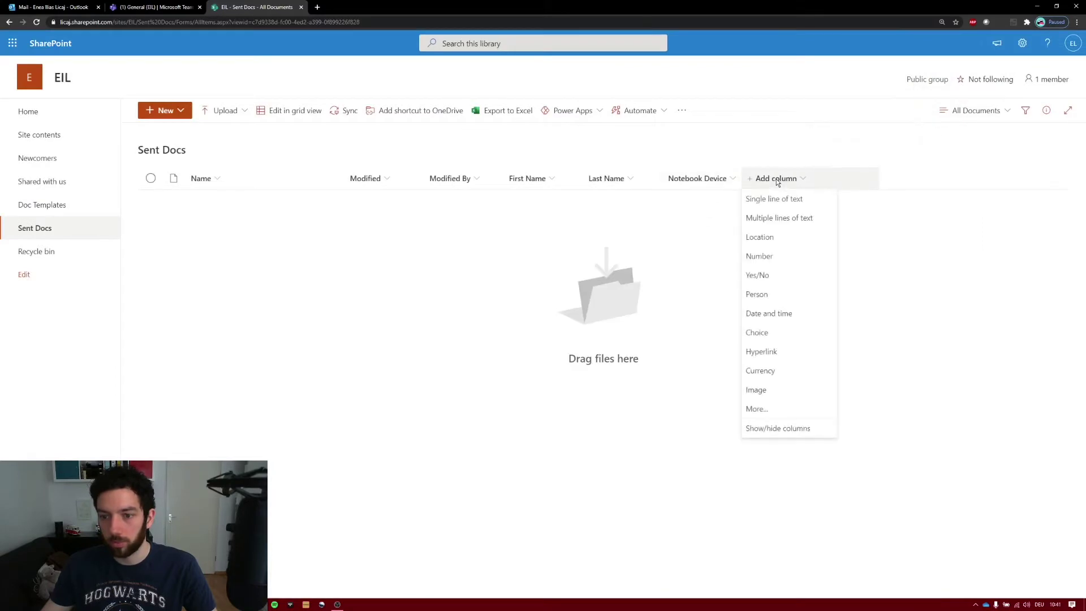
{"action": "left_click", "coordinate": [771, 200]}
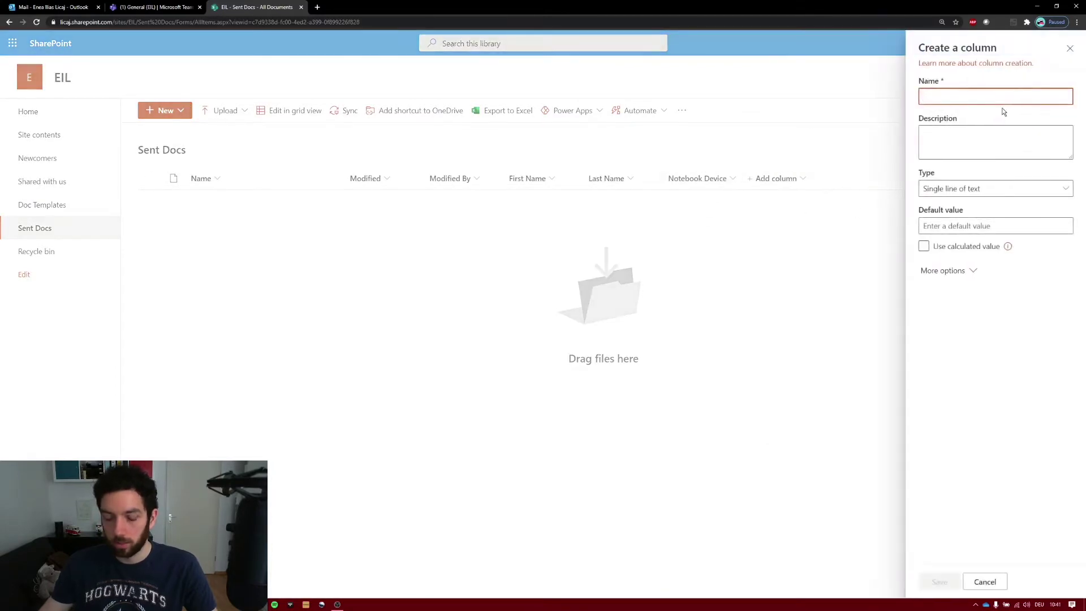
{"action": "type", "text": "Mobile De"}
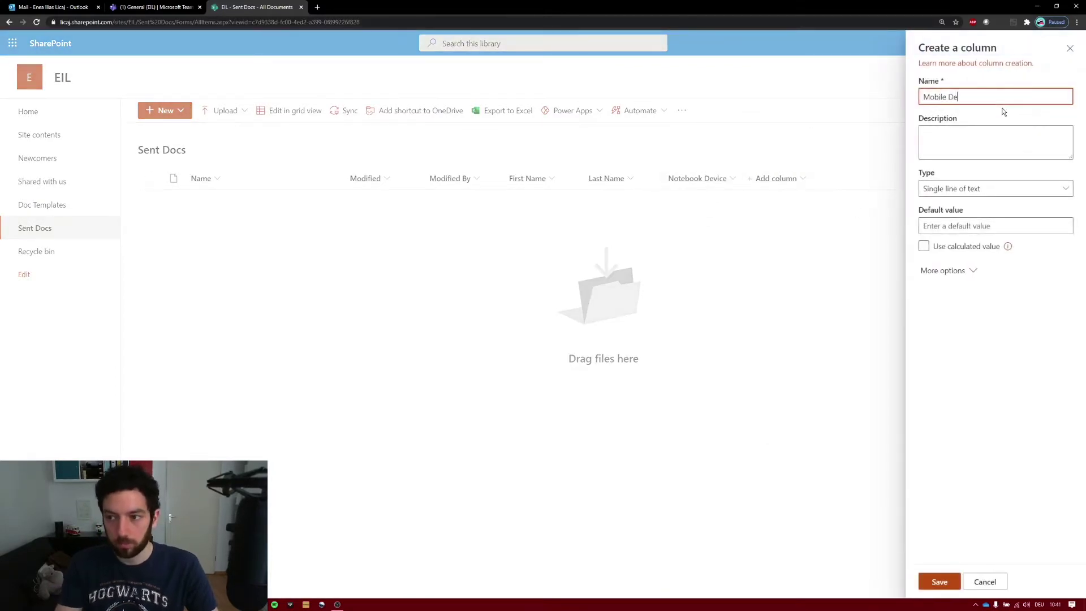
{"action": "type", "text": "vice"}
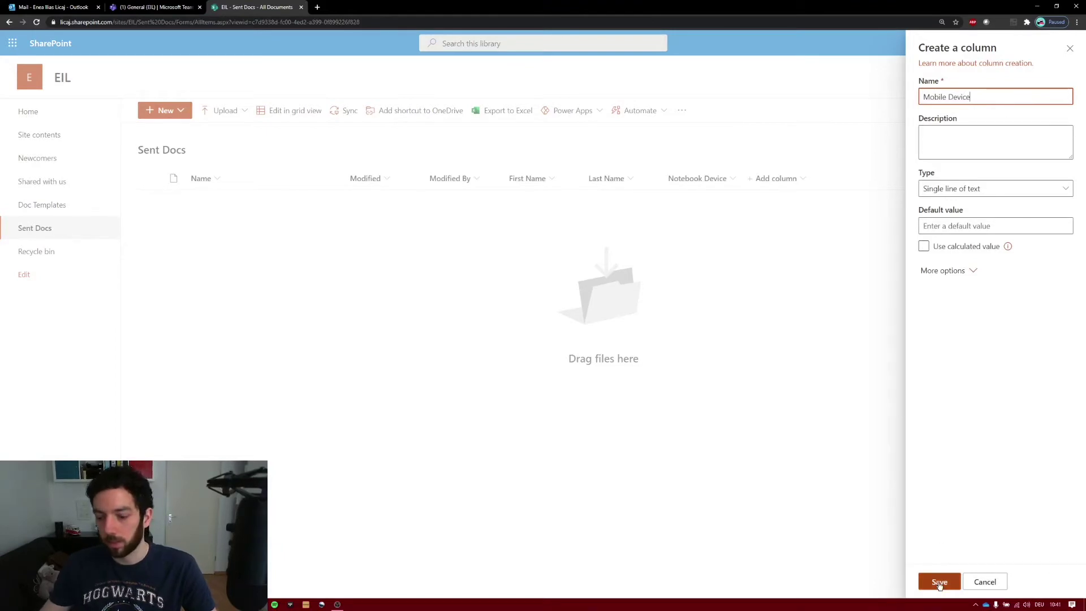
{"action": "left_click", "coordinate": [940, 583]}
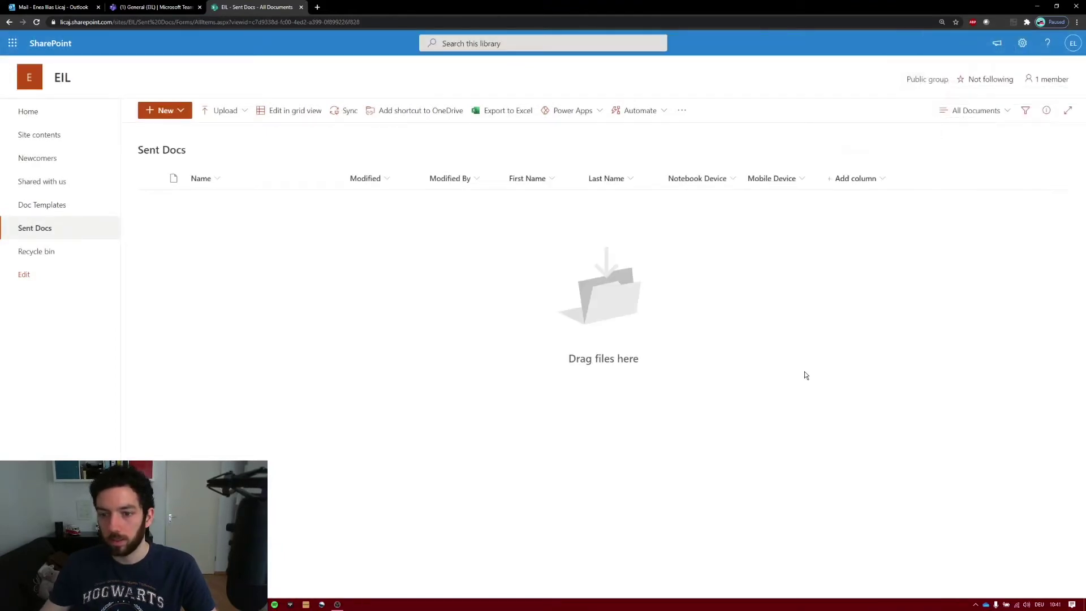
{"action": "left_click", "coordinate": [855, 178]}
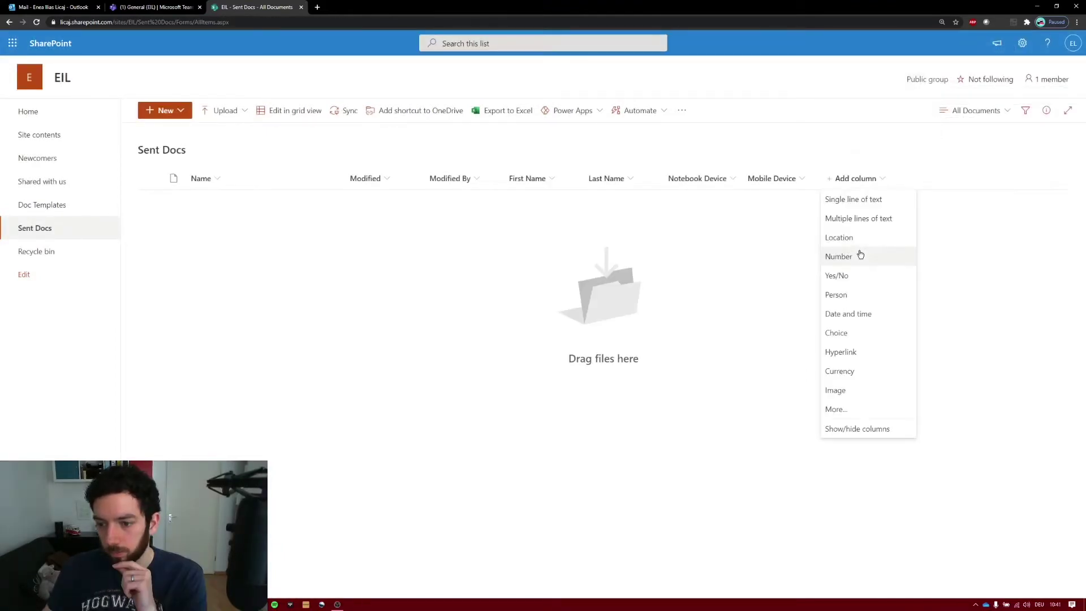
{"action": "left_click", "coordinate": [863, 205]}
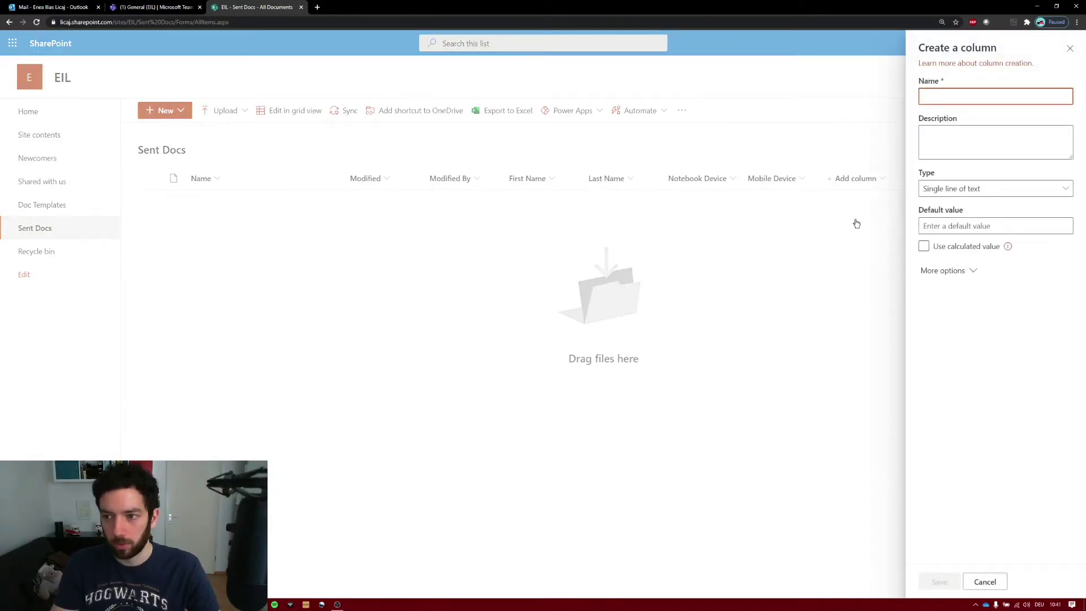
{"action": "type", "text": "Joining Day"}
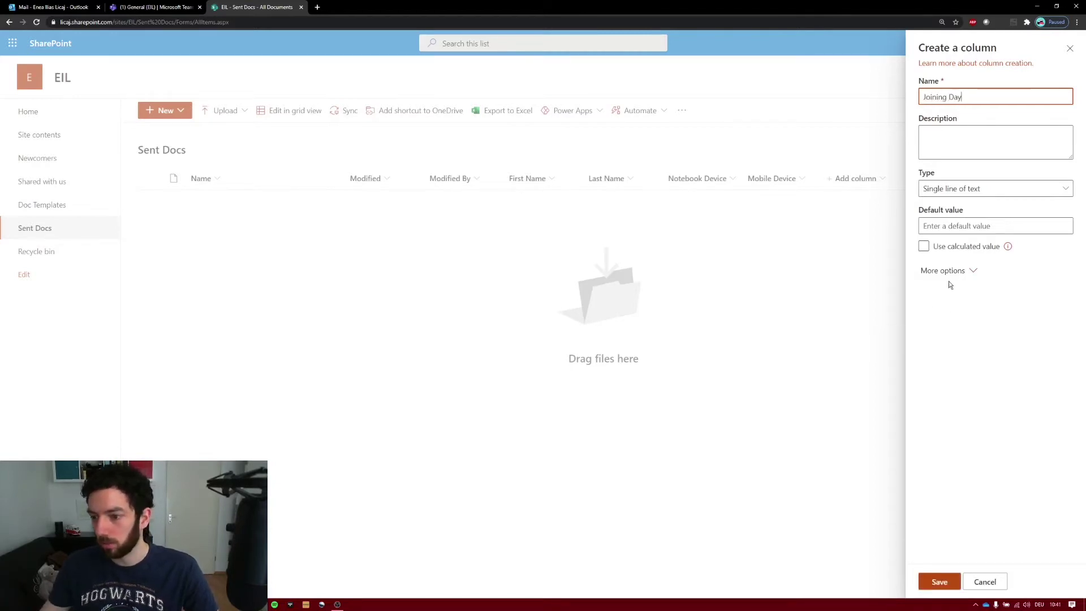
{"action": "left_click", "coordinate": [940, 587]}
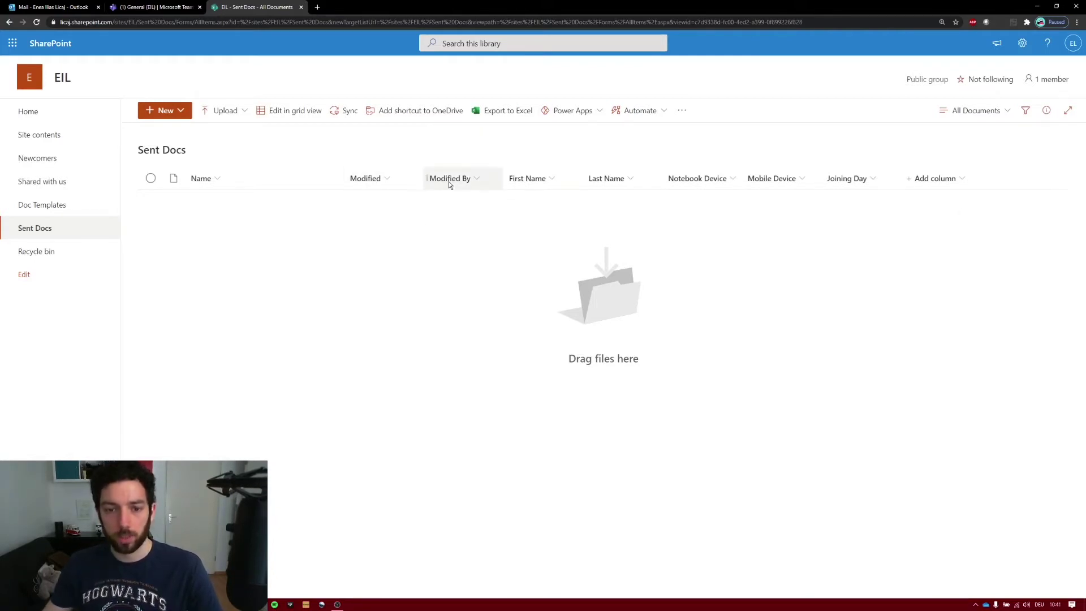
- Hide the First Name and Last Name columns from the library view
{"action": "left_click", "coordinate": [555, 178]}
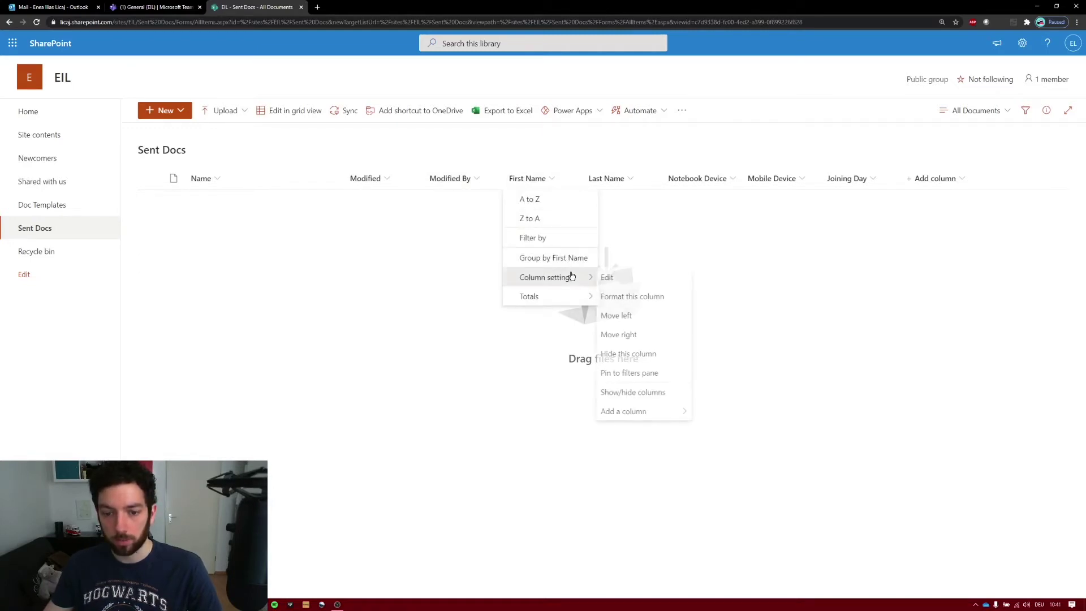
{"action": "left_click", "coordinate": [607, 353]}
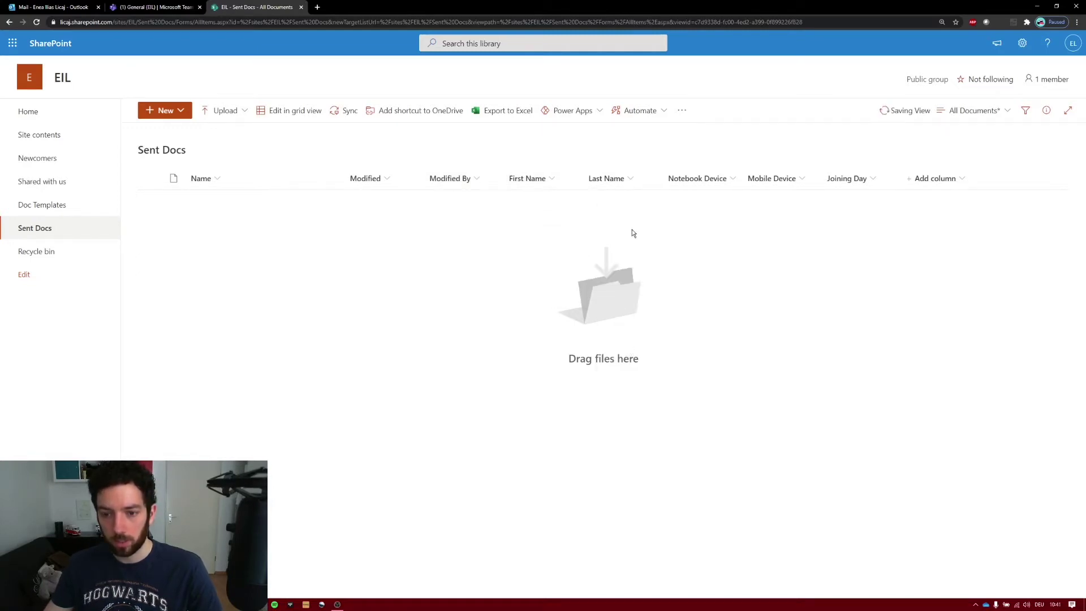
{"action": "left_click", "coordinate": [543, 177]}
{"action": "mouse_move", "coordinate": [590, 279]}
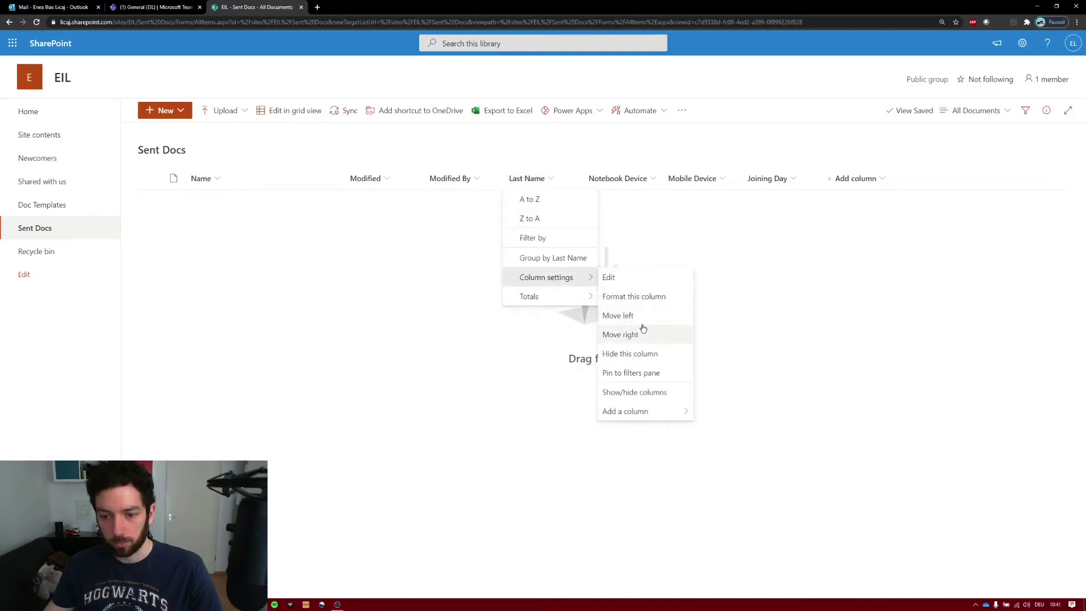
{"action": "left_click", "coordinate": [612, 353]}
- Hide the Notebook Device, Mobile Device and Joining Day columns as well
{"action": "left_click", "coordinate": [560, 179]}
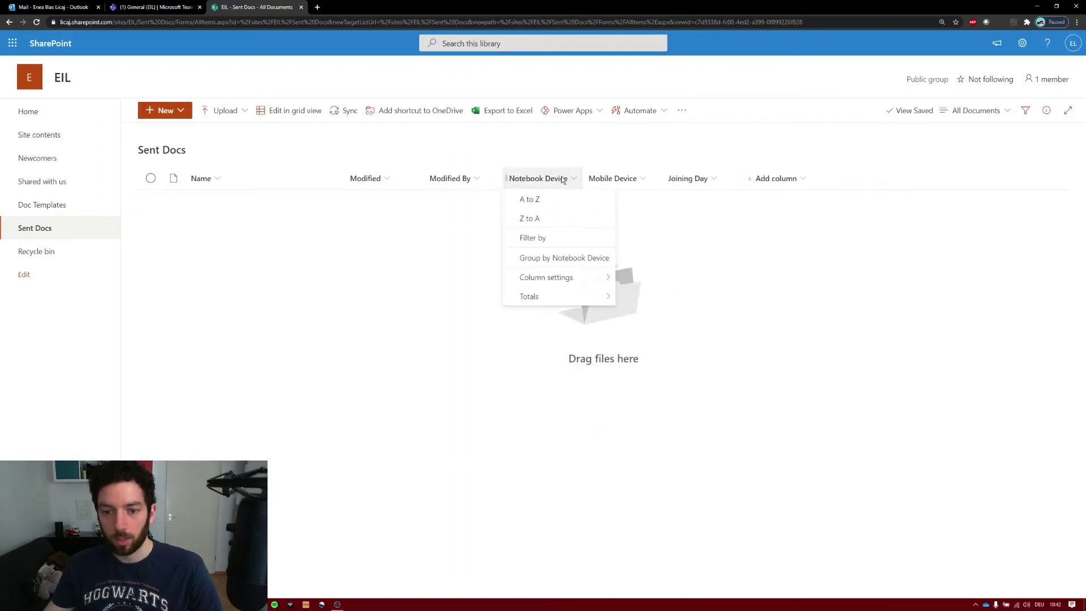
{"action": "mouse_move", "coordinate": [563, 277]}
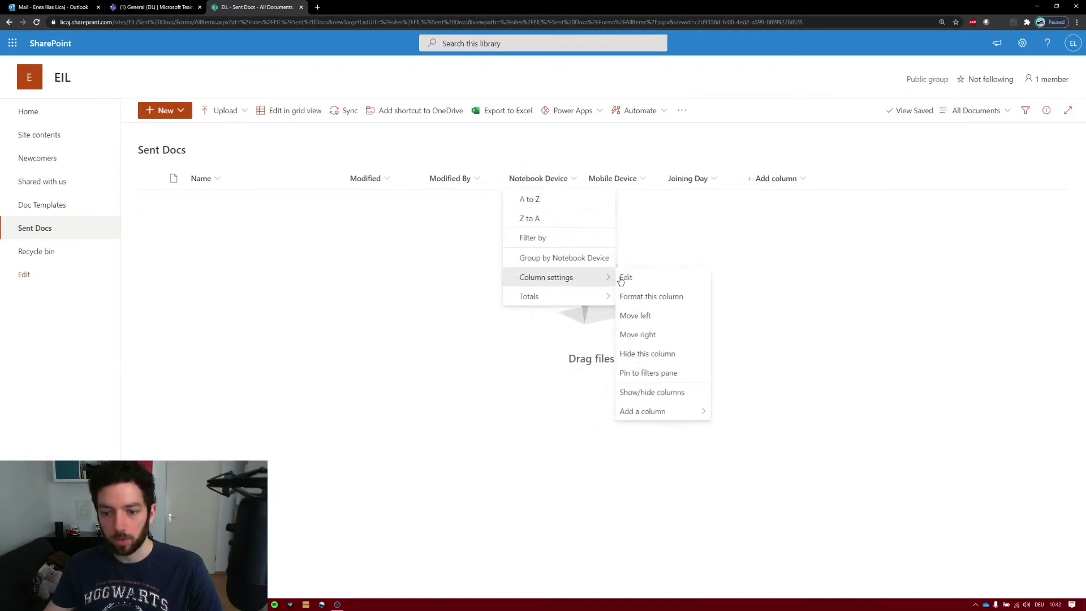
{"action": "left_click", "coordinate": [668, 351]}
{"action": "left_click", "coordinate": [557, 180]}
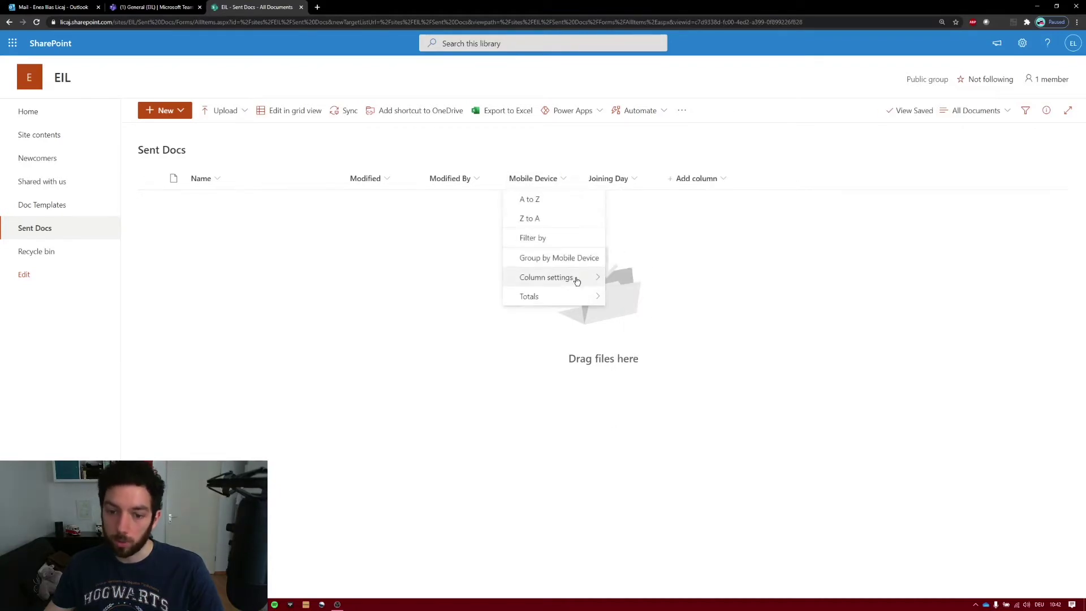
{"action": "mouse_move", "coordinate": [574, 277]}
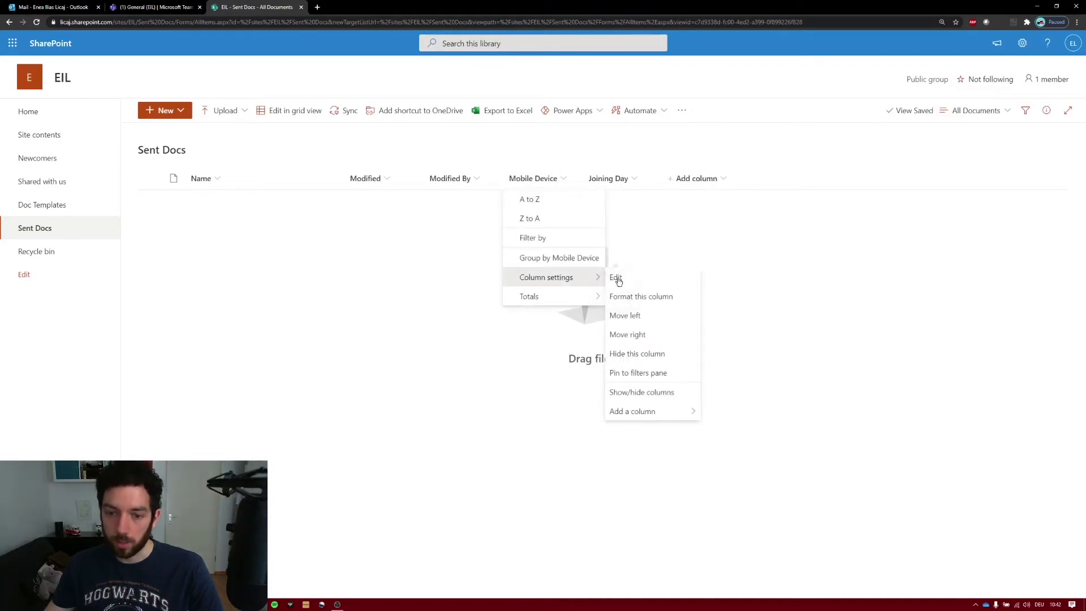
{"action": "left_click", "coordinate": [662, 354]}
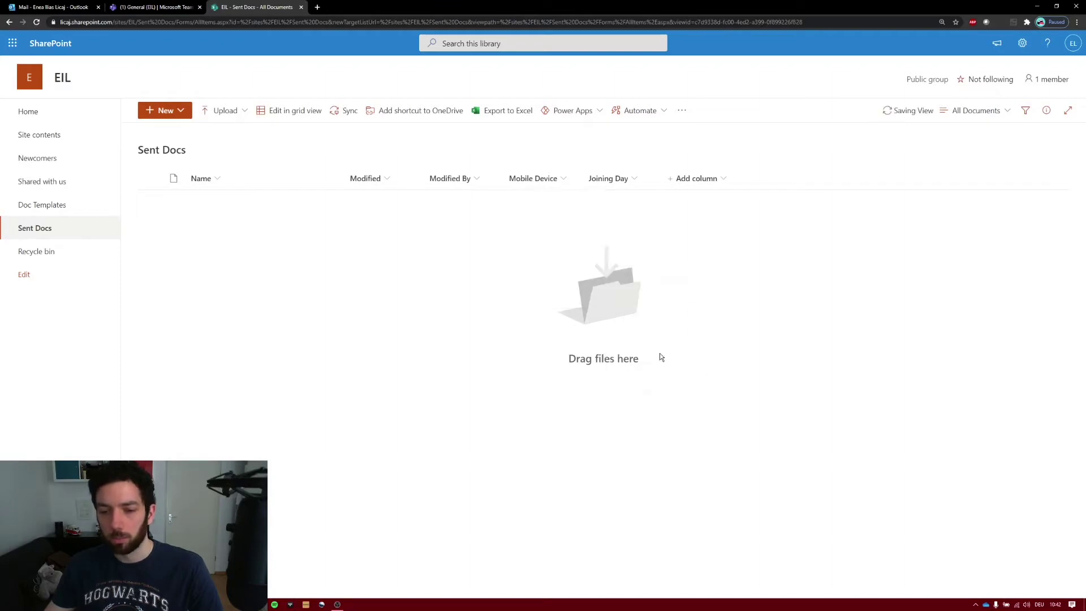
{"action": "left_click", "coordinate": [551, 178]}
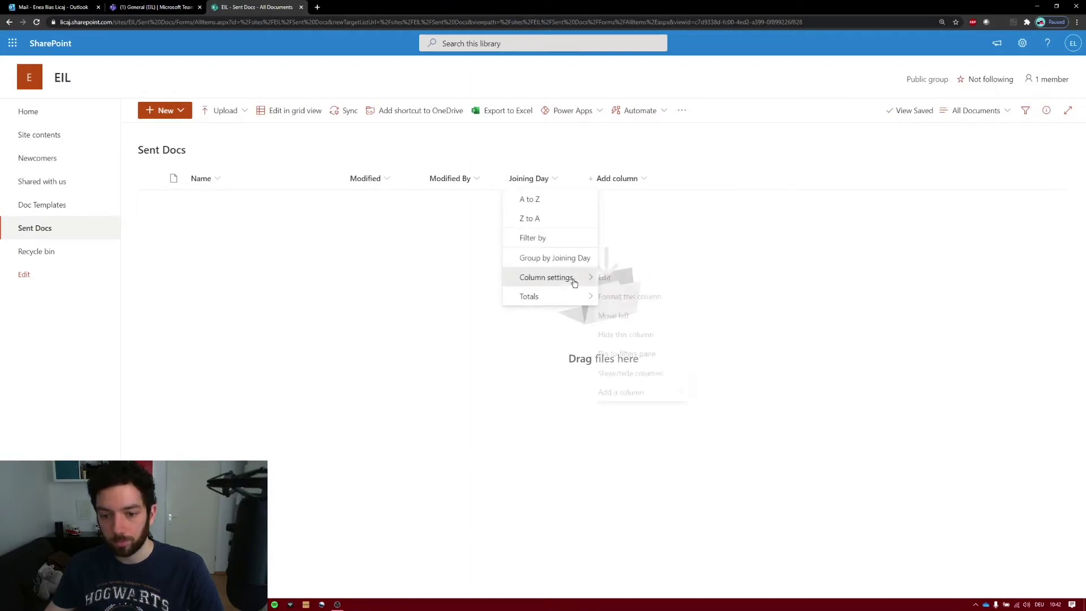
{"action": "mouse_move", "coordinate": [572, 277]}
{"action": "left_click", "coordinate": [655, 335]}
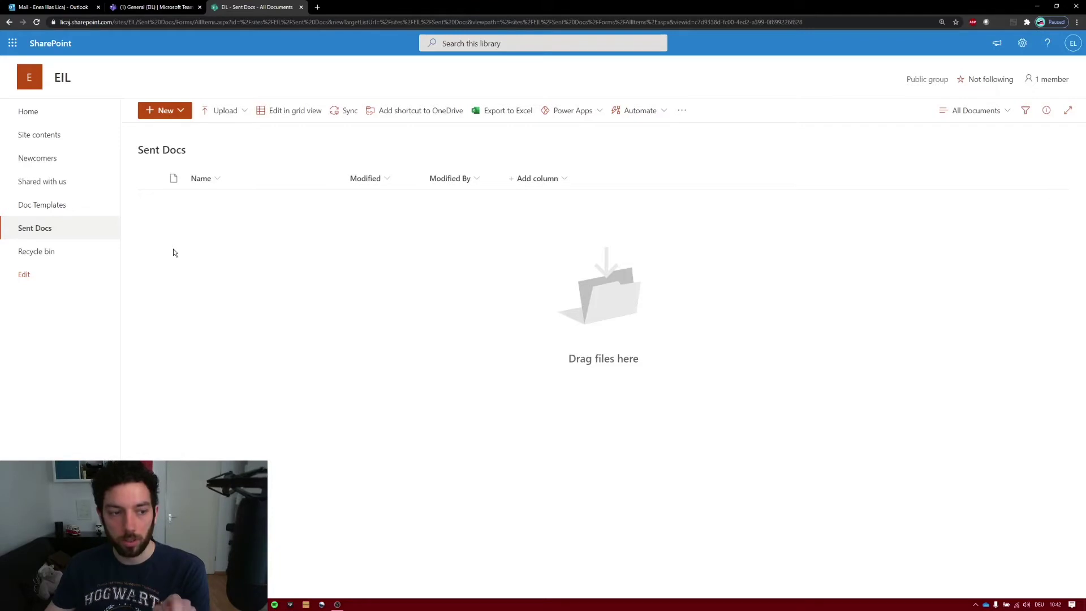
- Create a new Word document in Sent Docs and type the heading 'Contoso Enterprises'
{"action": "left_click", "coordinate": [188, 113]}
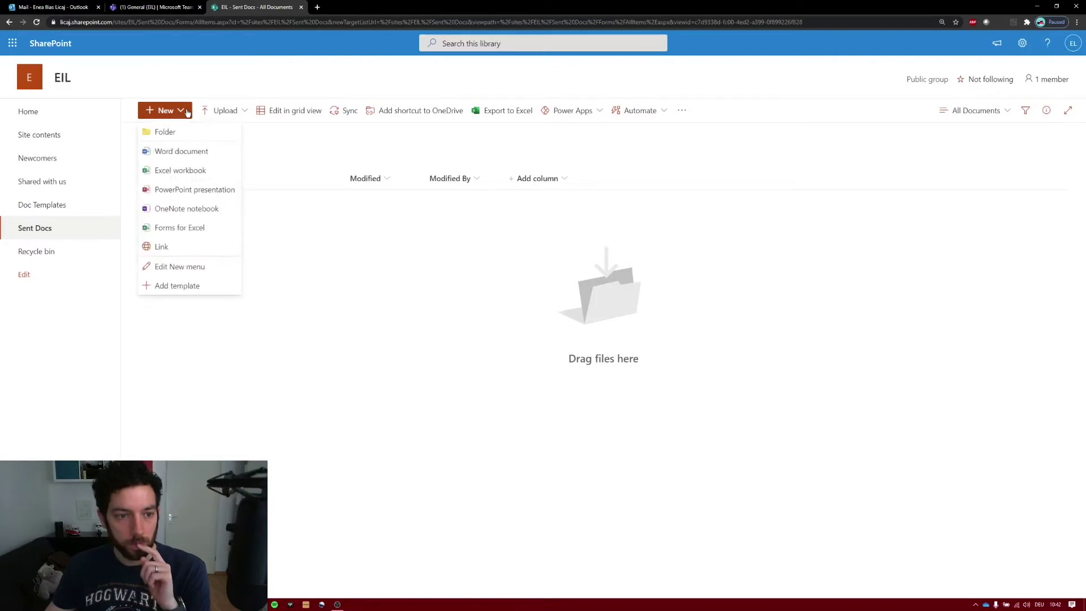
{"action": "left_click", "coordinate": [188, 152]}
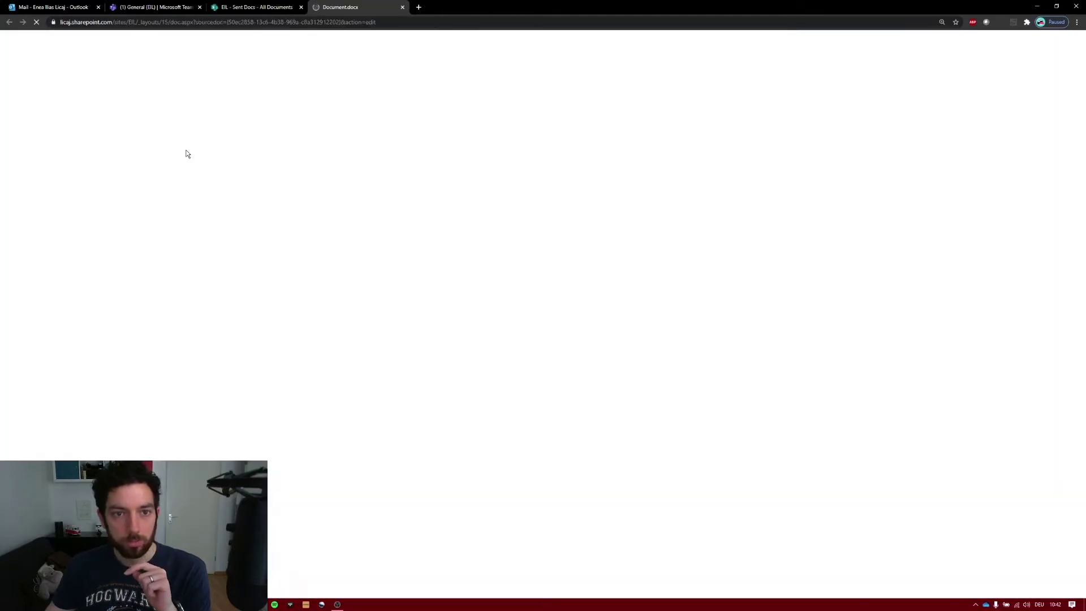
{"action": "type", "text": "Co"}
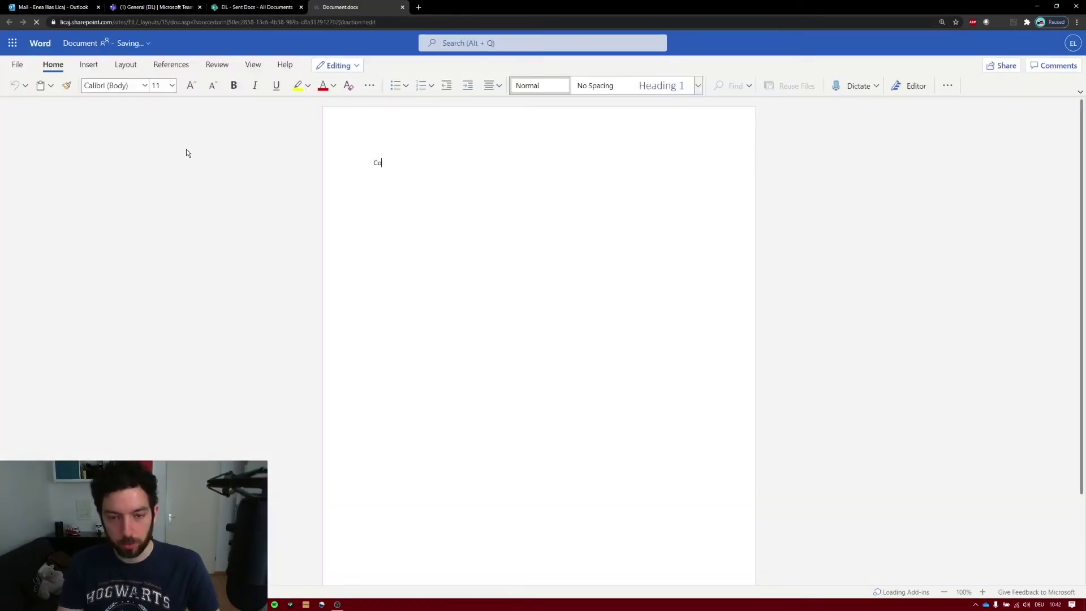
{"action": "type", "text": "ntoso Enterp"}
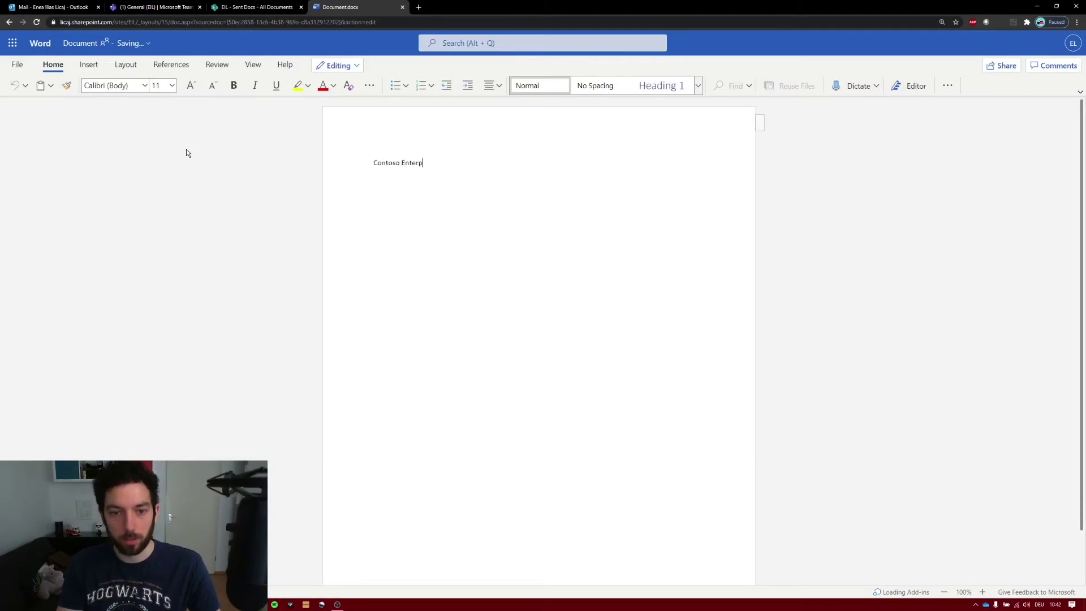
{"action": "type", "text": "rises"}
- Enlarge the Contoso Enterprises heading to fit one line, and make it bold and underlined
{"action": "key", "text": "ctrl+a"}
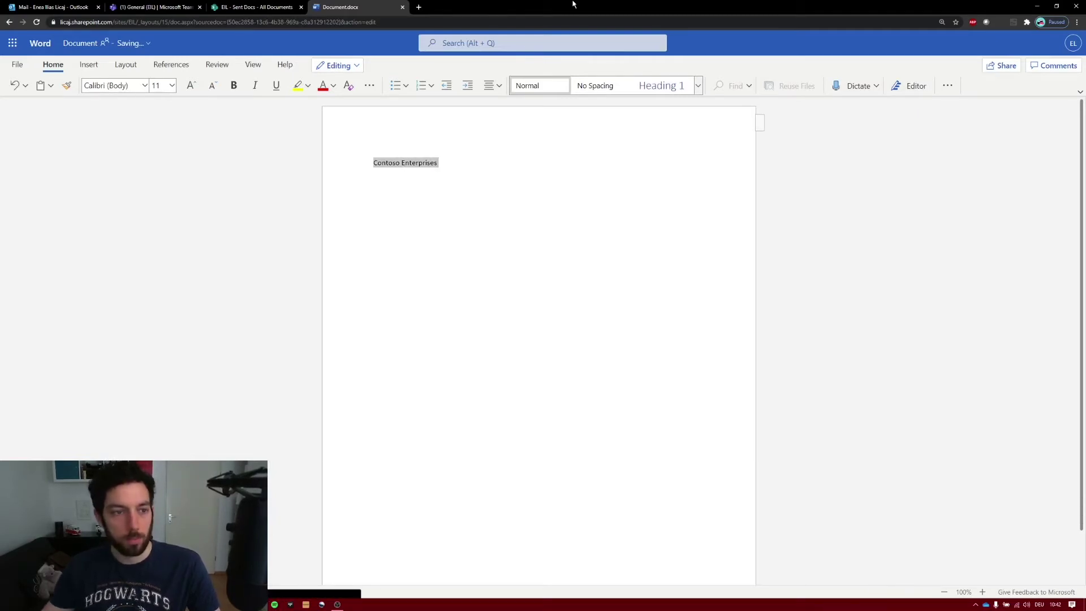
{"action": "left_click", "coordinate": [190, 90]}
{"action": "left_click", "coordinate": [190, 90]}
{"action": "left_click", "coordinate": [190, 91]}
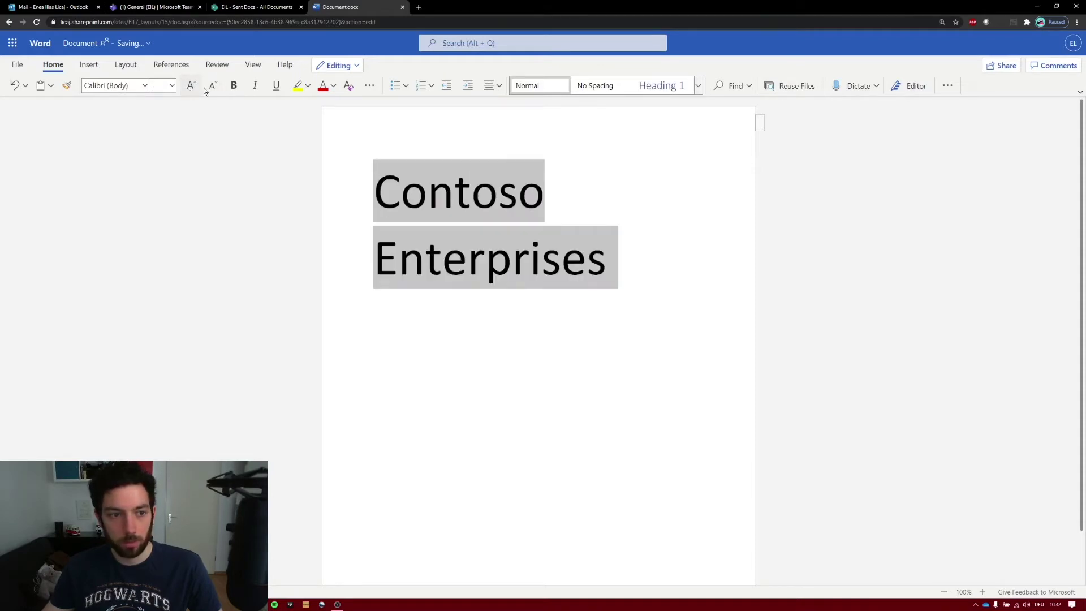
{"action": "left_click", "coordinate": [213, 86]}
{"action": "left_click", "coordinate": [234, 86]}
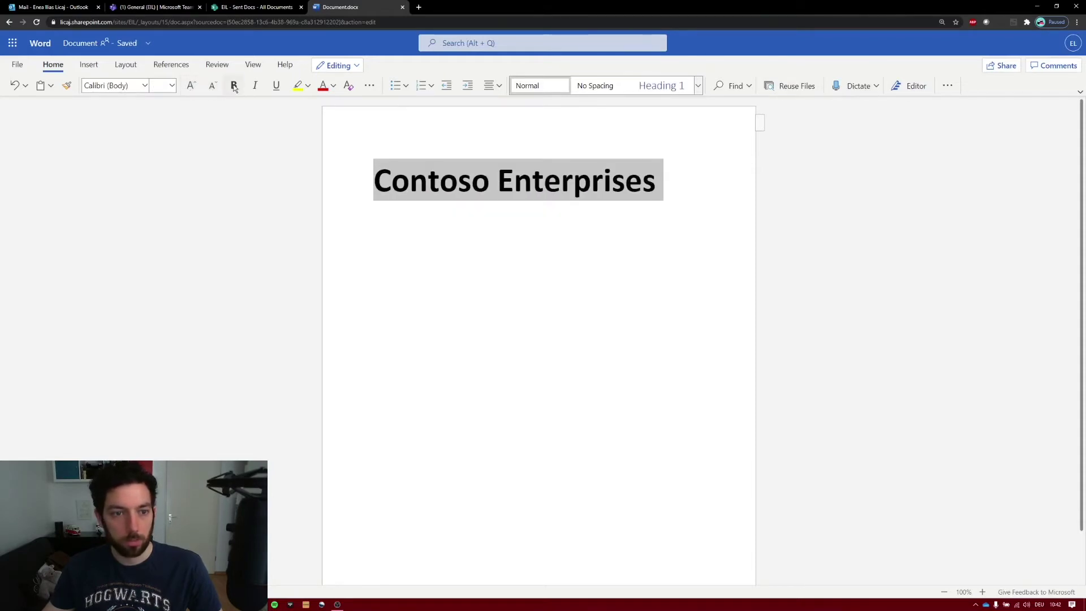
{"action": "left_click", "coordinate": [276, 86]}
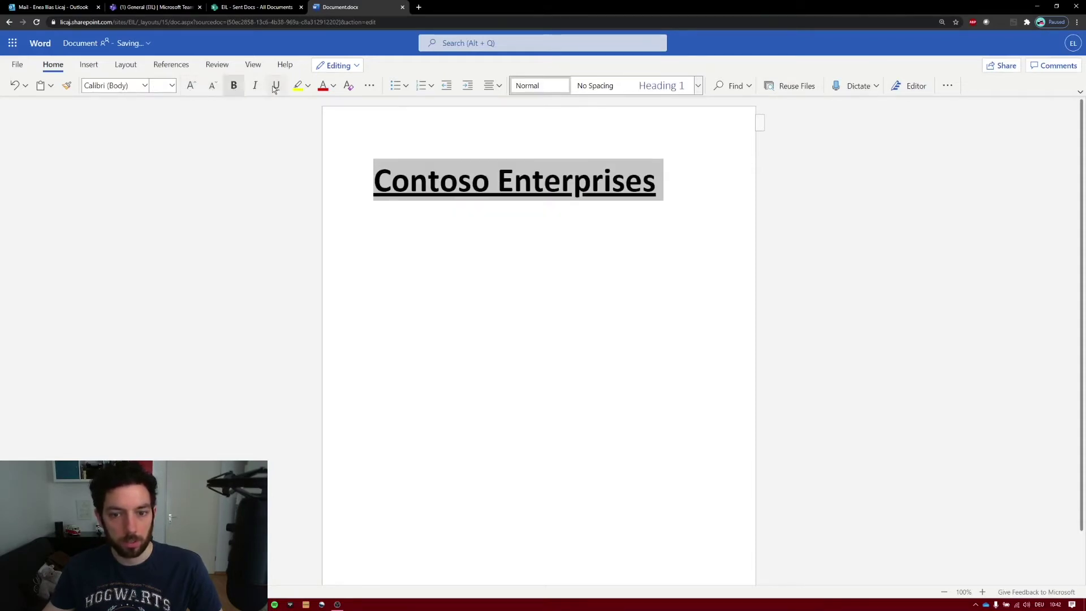
- Colour the heading dark blue and close the document
{"action": "left_click", "coordinate": [146, 86]}
{"action": "left_click", "coordinate": [334, 86]}
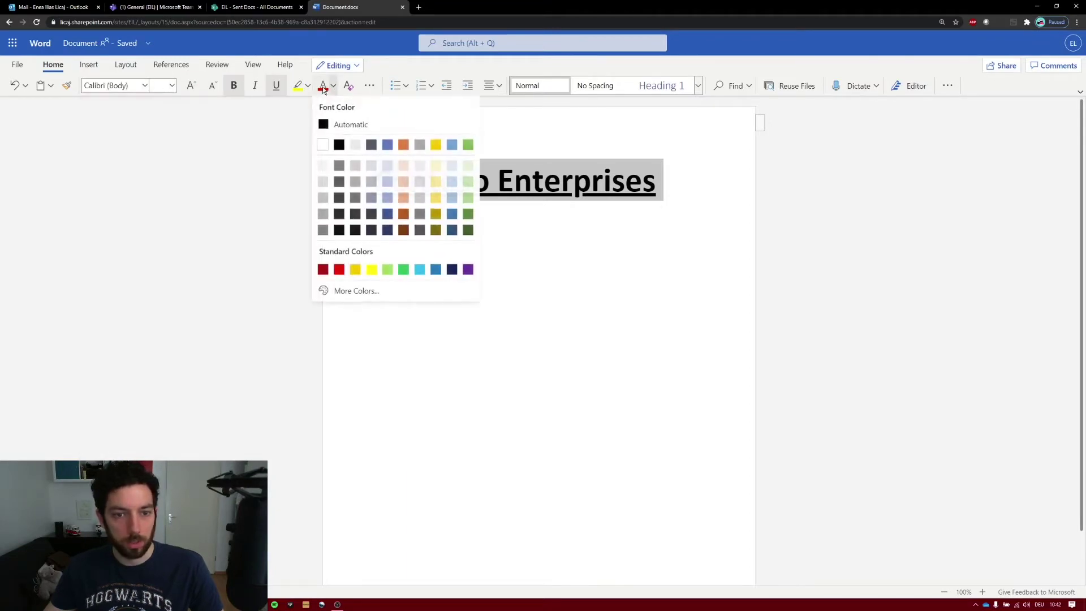
{"action": "left_click", "coordinate": [394, 219]}
{"action": "left_click", "coordinate": [625, 187]}
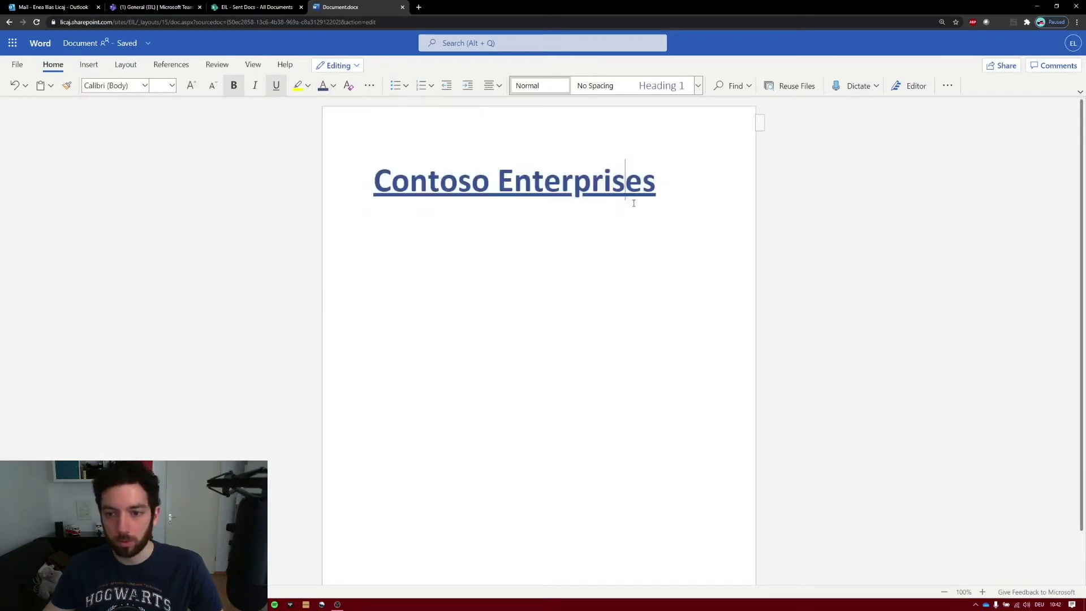
{"action": "left_click", "coordinate": [660, 186]}
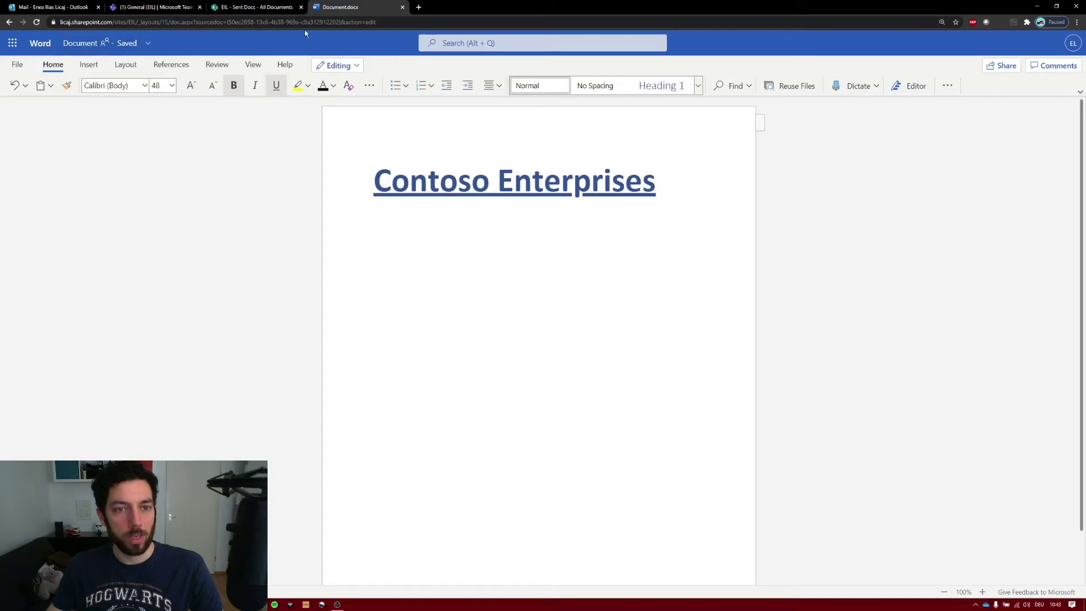
{"action": "left_click", "coordinate": [402, 7]}
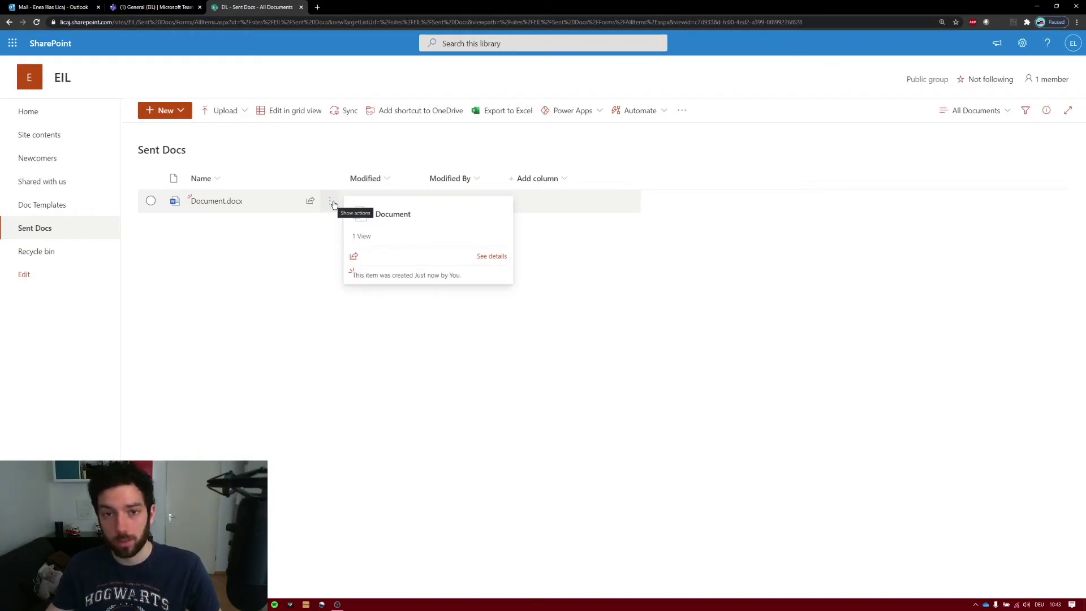
- Open Document.docx in the Word desktop app using Open in app
{"action": "left_click", "coordinate": [331, 202]}
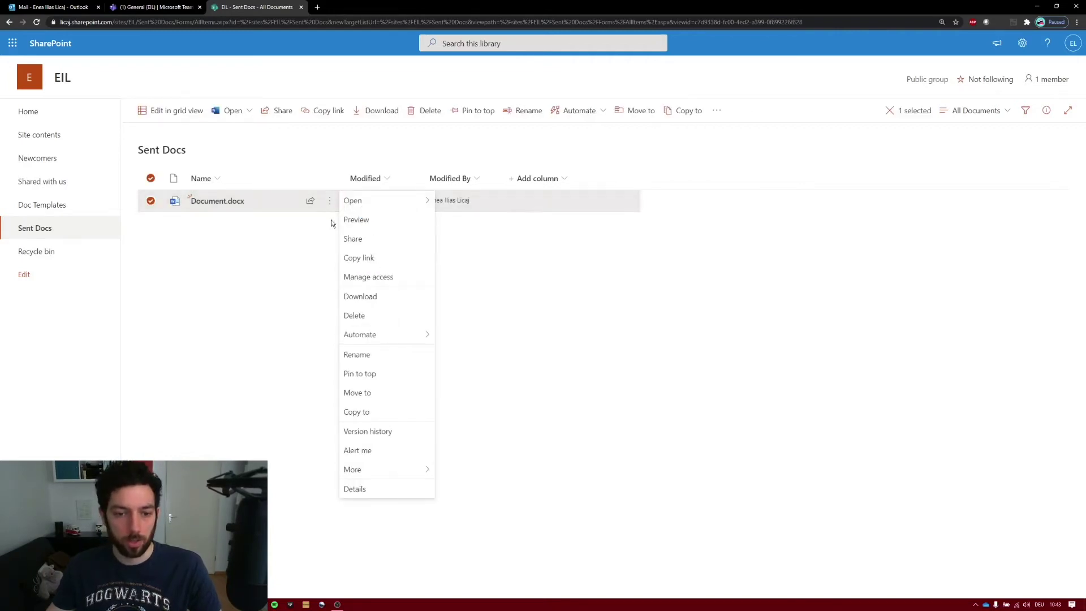
{"action": "mouse_move", "coordinate": [330, 205]}
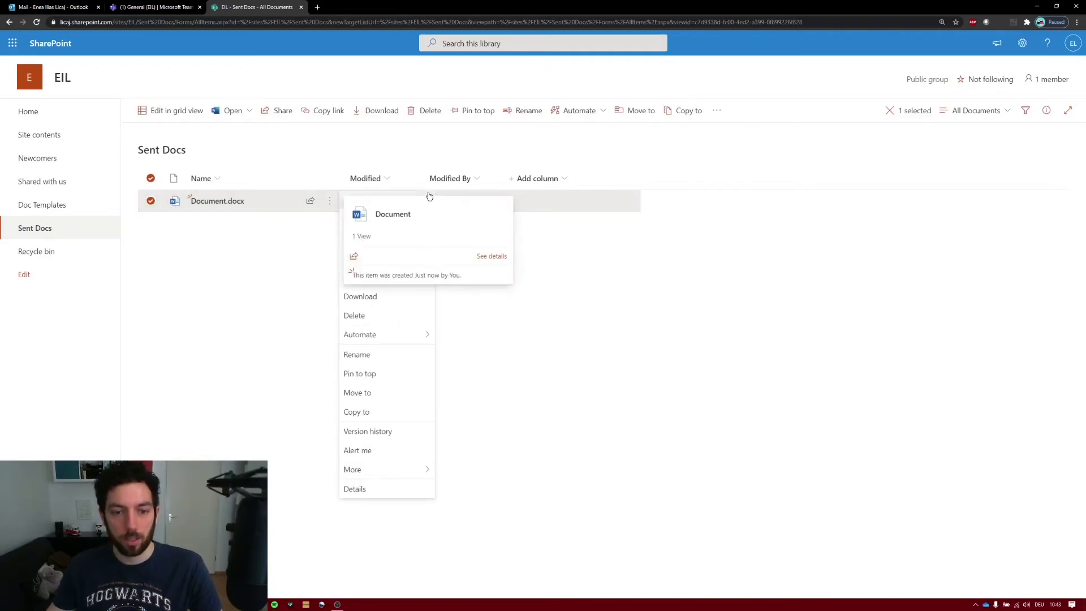
{"action": "mouse_move", "coordinate": [428, 197]}
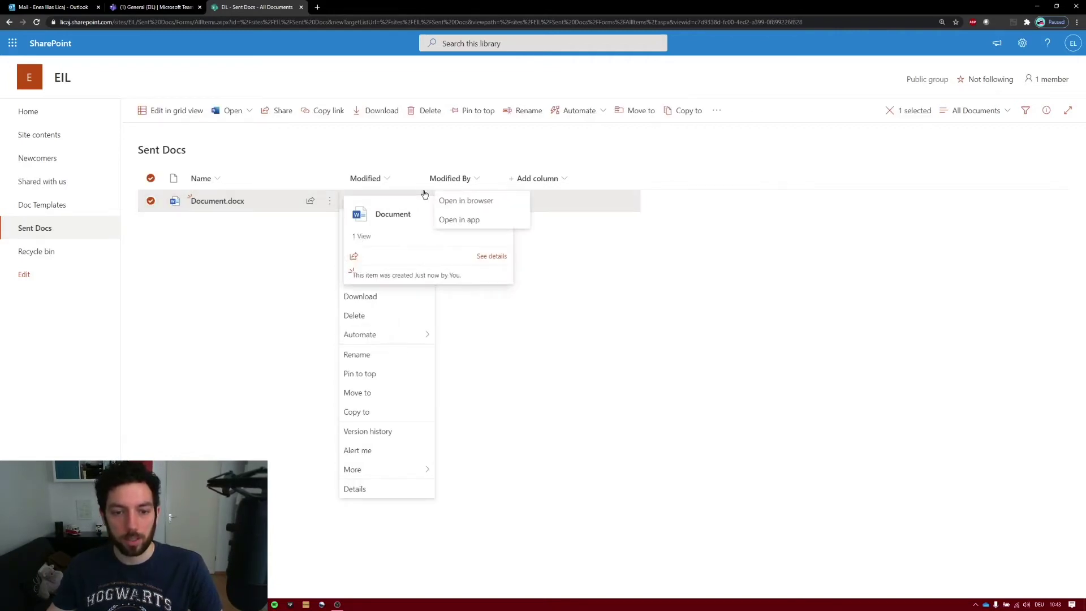
{"action": "left_click", "coordinate": [477, 218]}
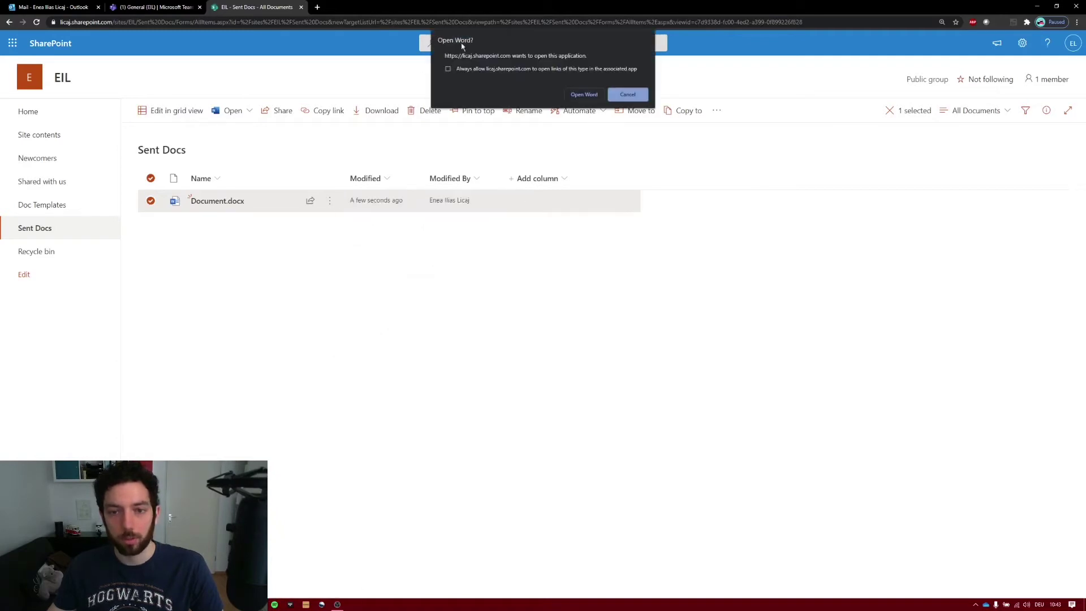
{"action": "left_click", "coordinate": [583, 94]}
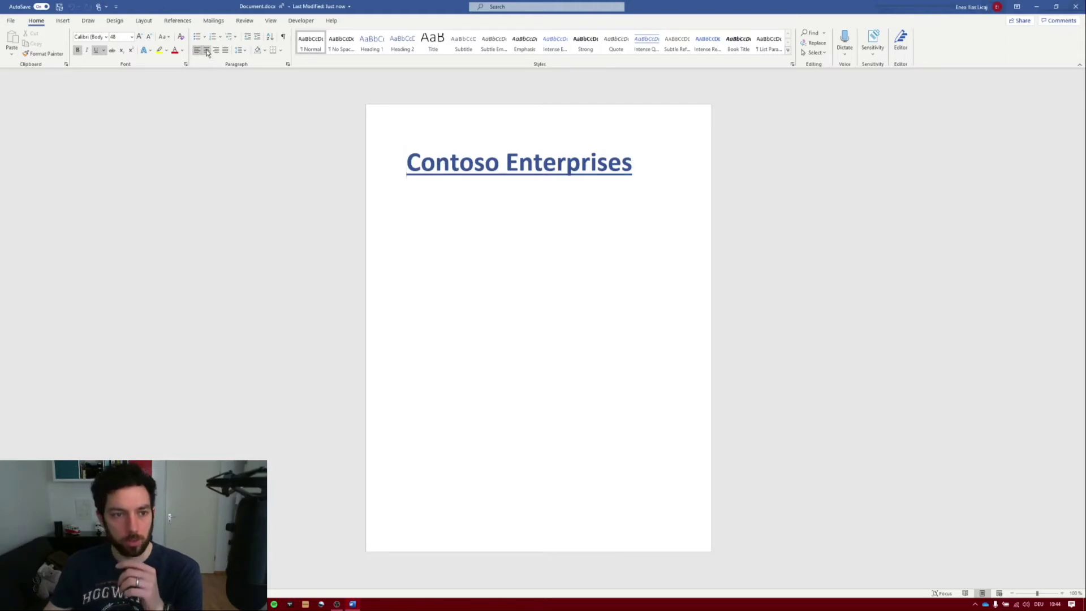
- Centre the Contoso Enterprises heading
{"action": "double_click", "coordinate": [460, 169]}
{"action": "triple_click", "coordinate": [461, 173]}
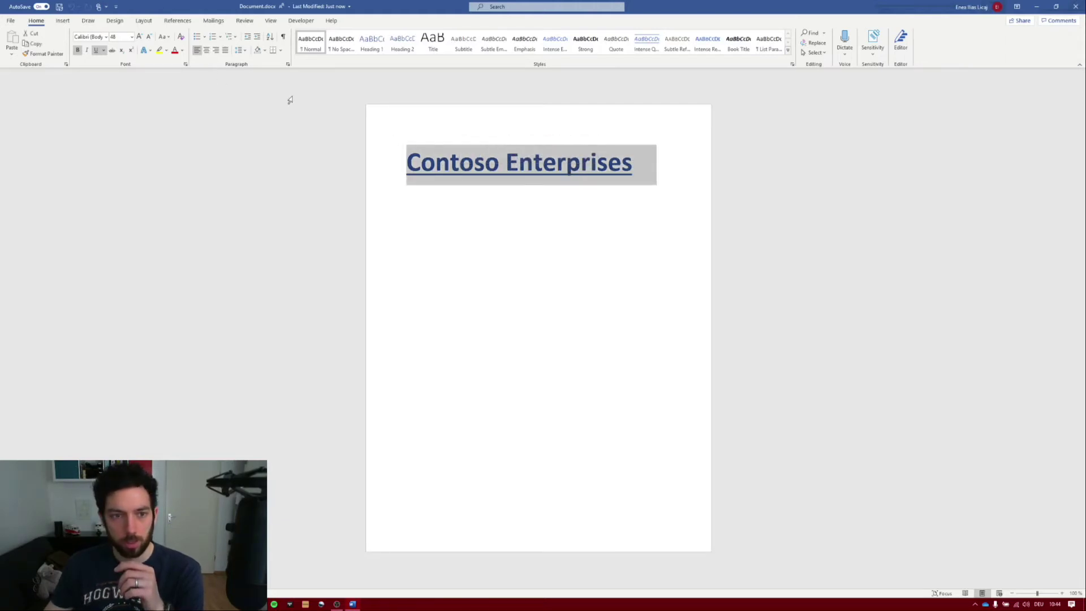
{"action": "left_click", "coordinate": [205, 52]}
{"action": "left_click", "coordinate": [668, 166]}
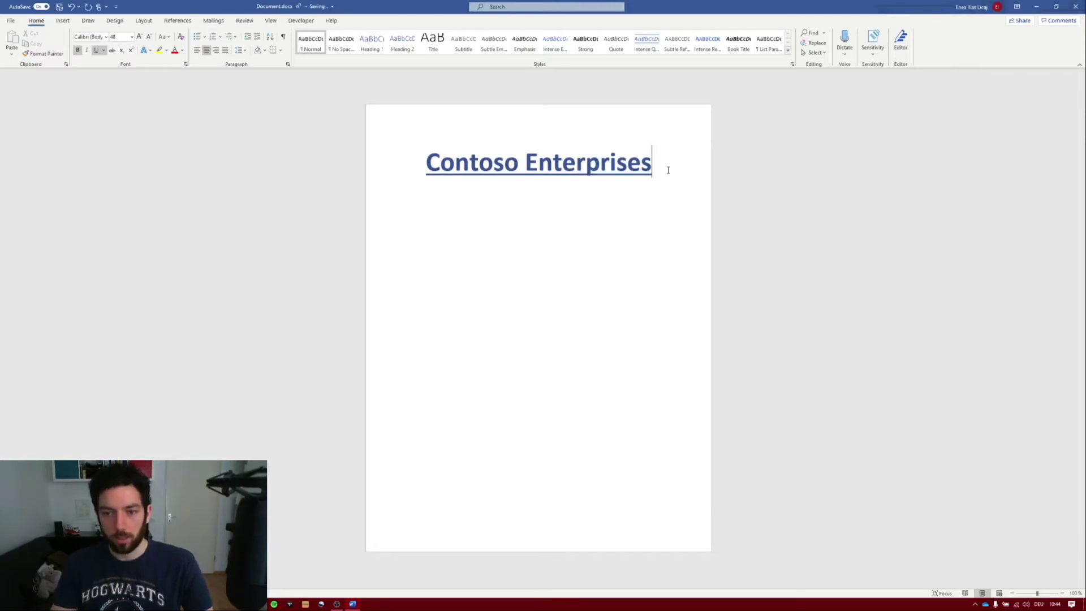
- Below the heading, add a smaller, non-underlined, automatic-colour, left-aligned line reading 'Dear'
{"action": "key", "text": "Return"}
{"action": "key", "text": "Return"}
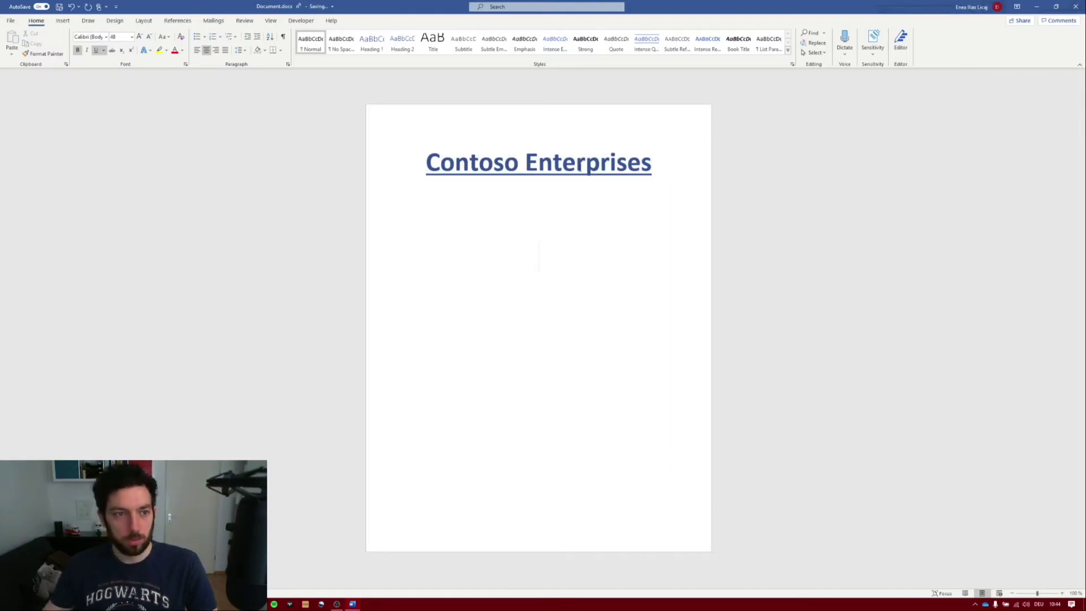
{"action": "left_click", "coordinate": [96, 49]}
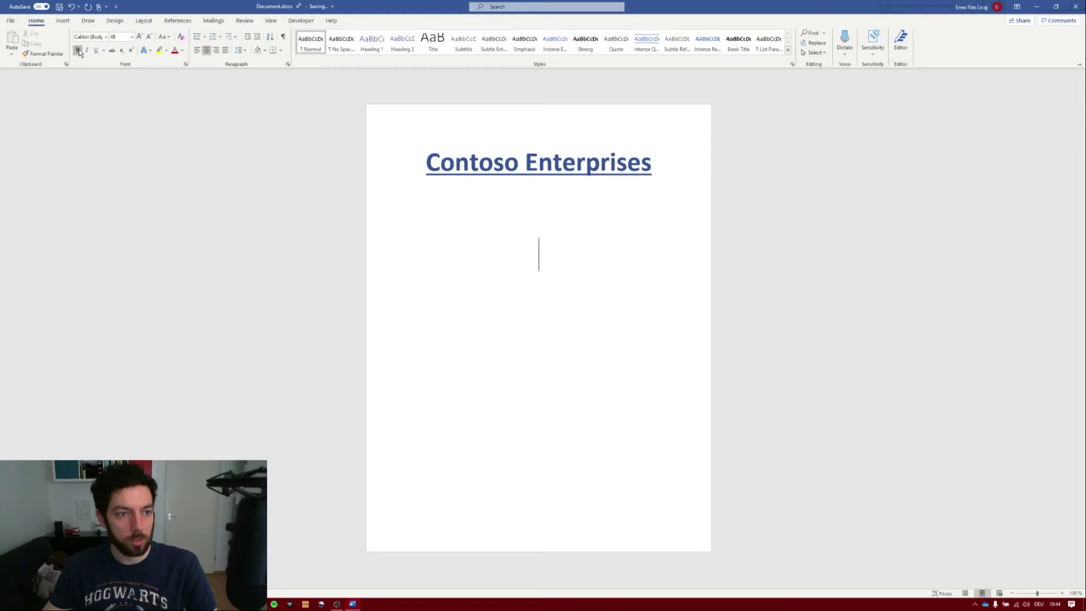
{"action": "left_click", "coordinate": [149, 37]}
{"action": "left_click", "coordinate": [149, 37]}
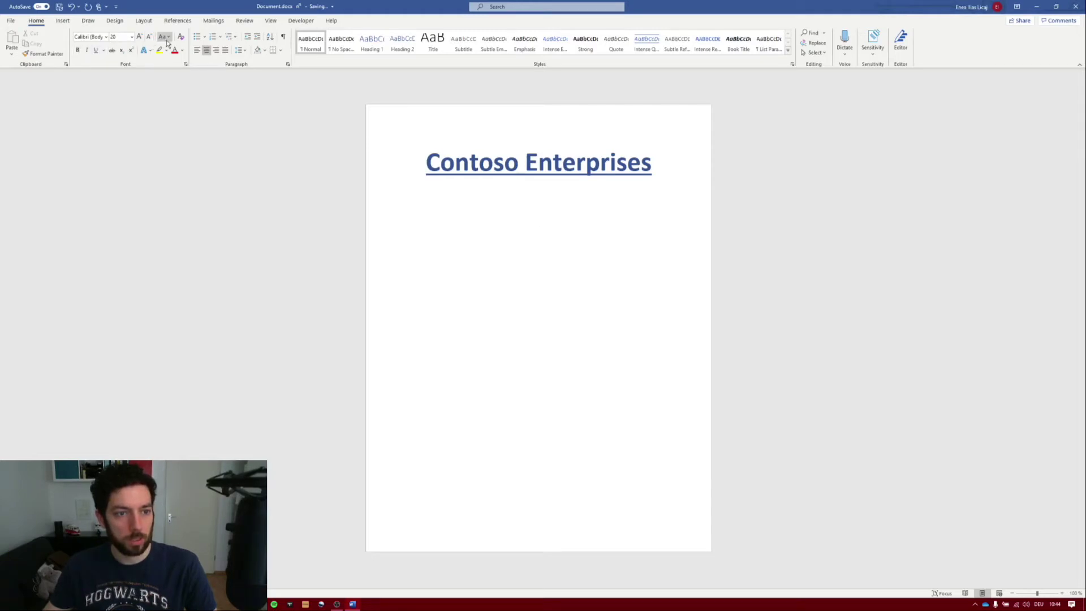
{"action": "left_click", "coordinate": [182, 50]}
{"action": "left_click", "coordinate": [190, 64]}
{"action": "left_click", "coordinate": [197, 51]}
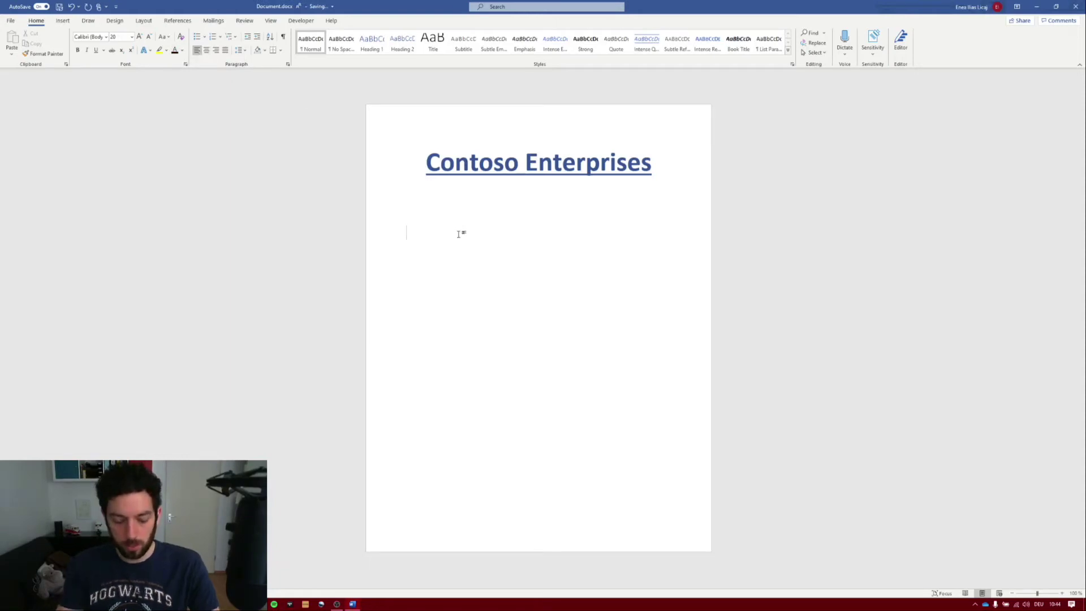
{"action": "type", "text": "Dear"}
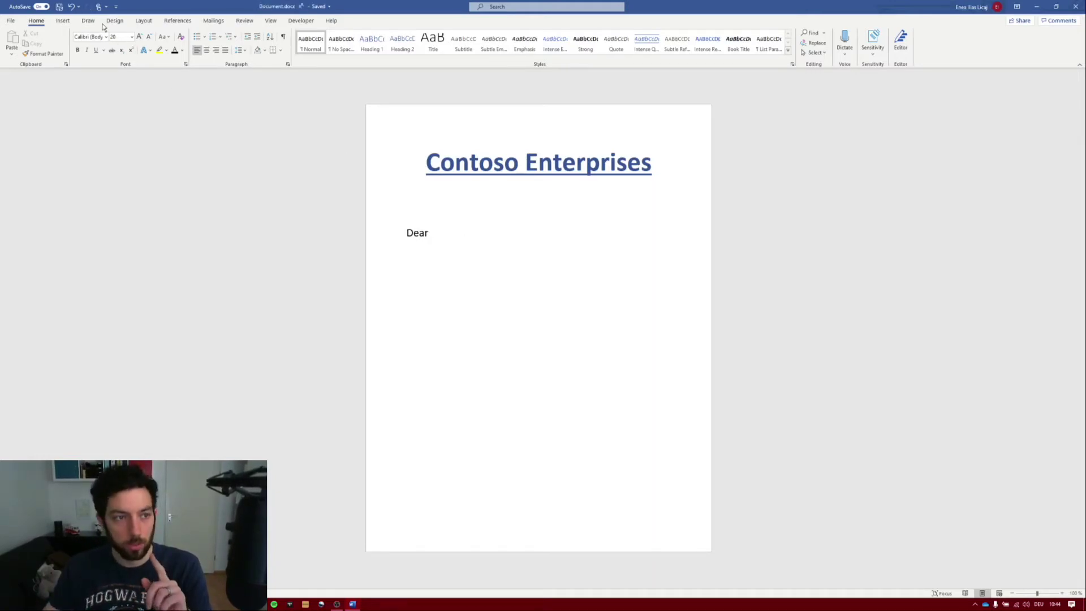
{"action": "left_click", "coordinate": [62, 20]}
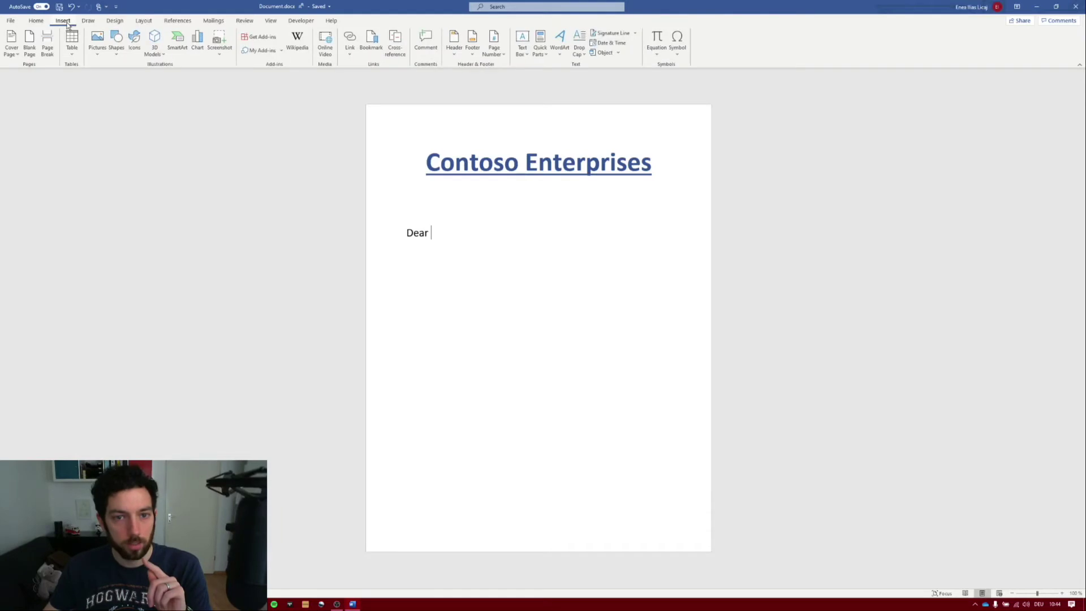
{"action": "left_click", "coordinate": [545, 55]}
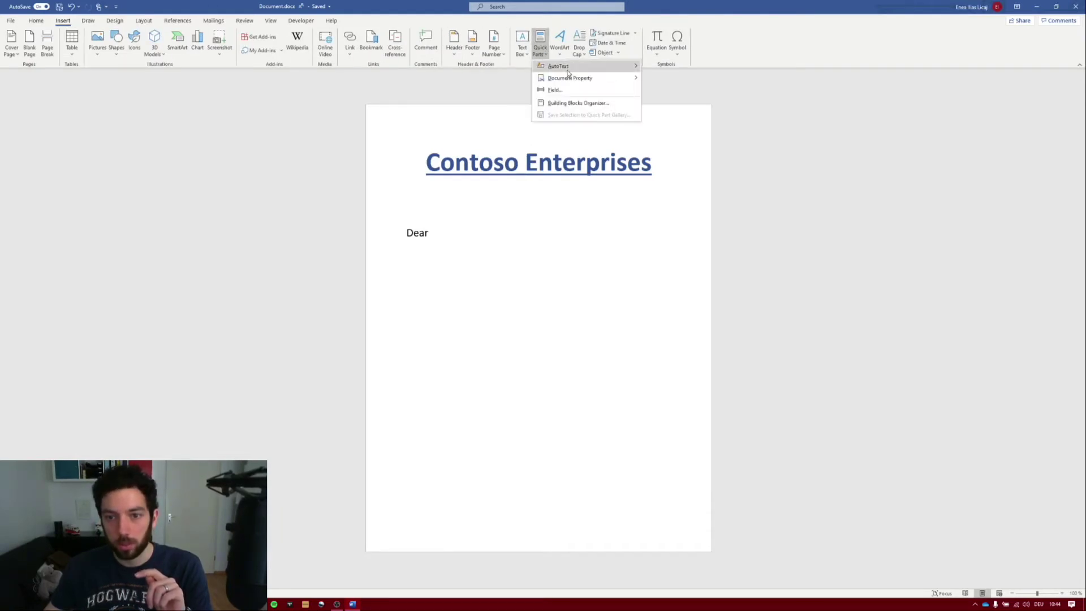
- Insert First Name and Last Name property fields after Dear, add a comma and start a new line
{"action": "mouse_move", "coordinate": [573, 79]}
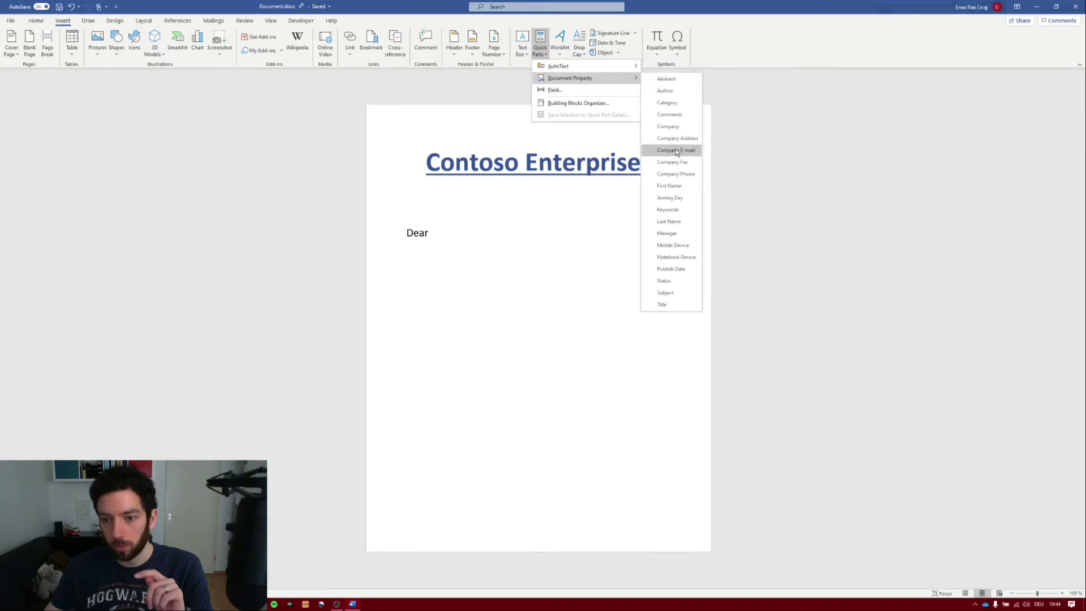
{"action": "left_click", "coordinate": [678, 188]}
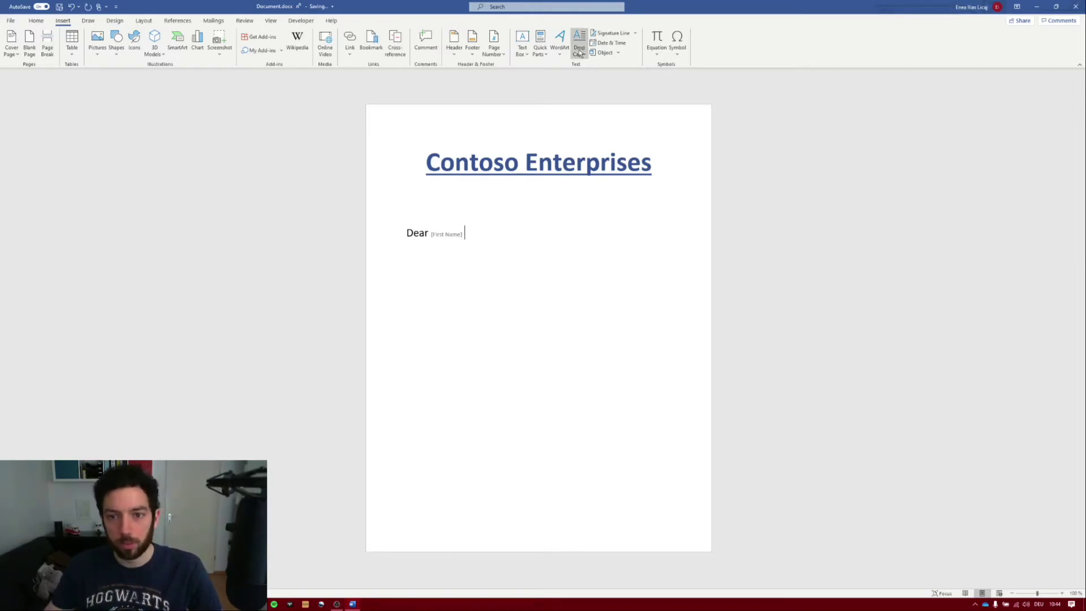
{"action": "left_click", "coordinate": [539, 58]}
{"action": "mouse_move", "coordinate": [609, 85]}
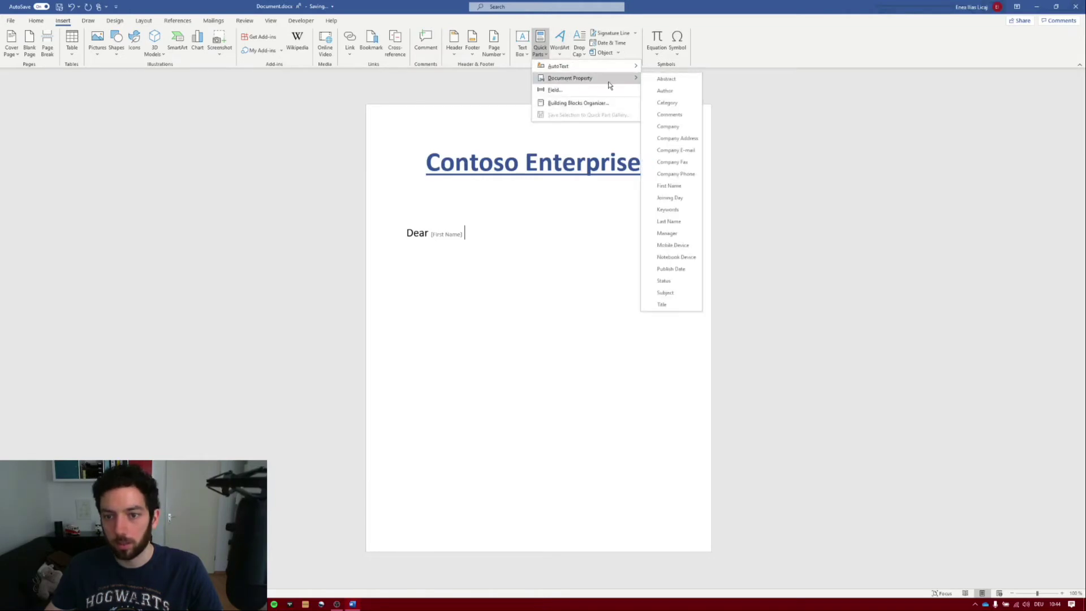
{"action": "left_click", "coordinate": [674, 222]}
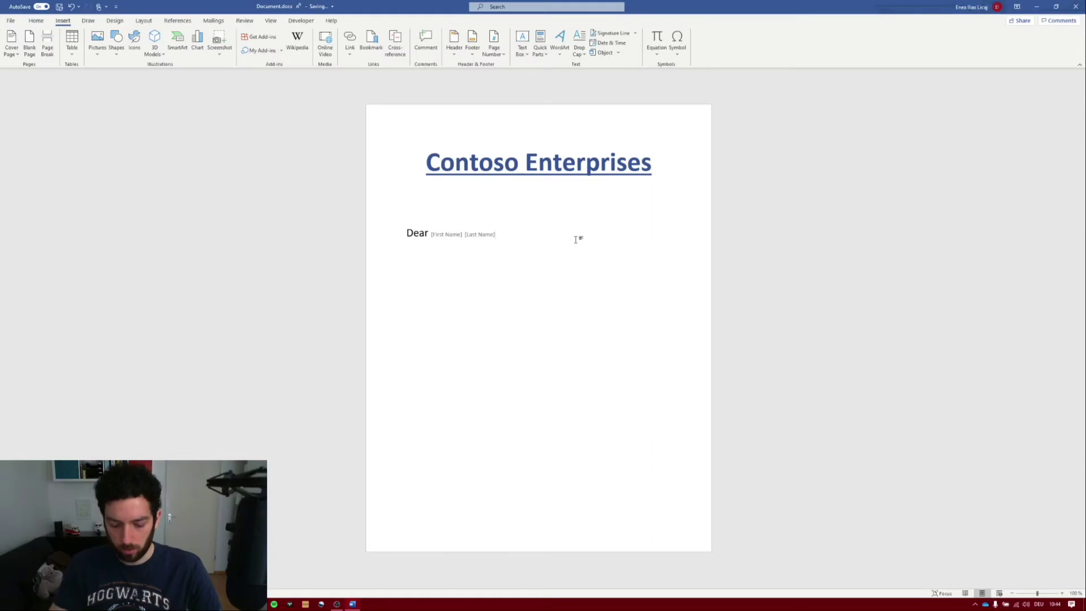
{"action": "type", "text": ","}
{"action": "key", "text": "Return"}
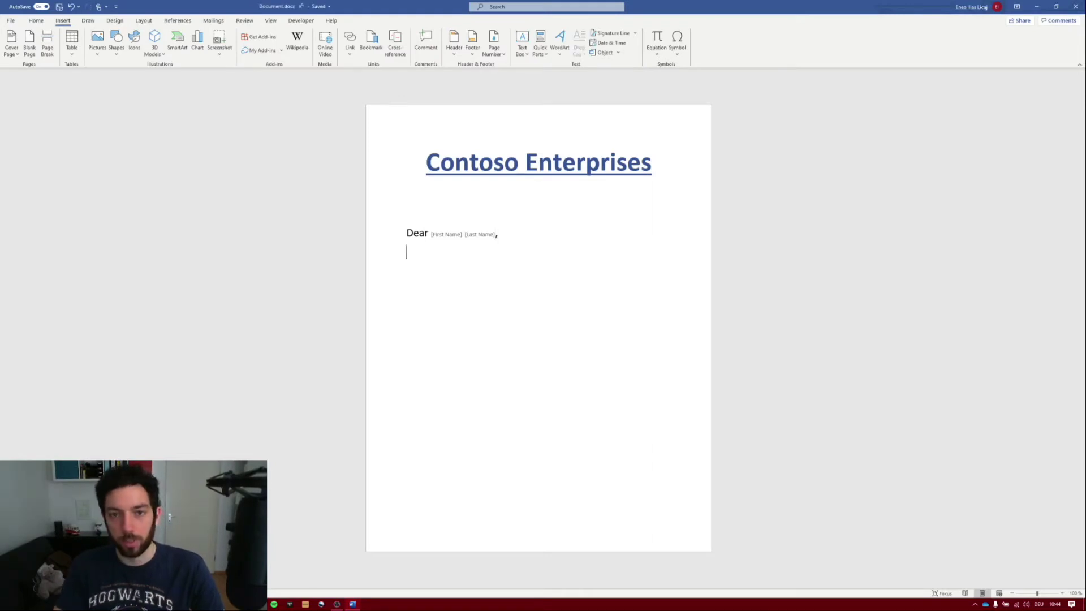
- Type 'welcome to your new role. Your' followed by the Notebook Device property field
{"action": "type", "text": "welcom"}
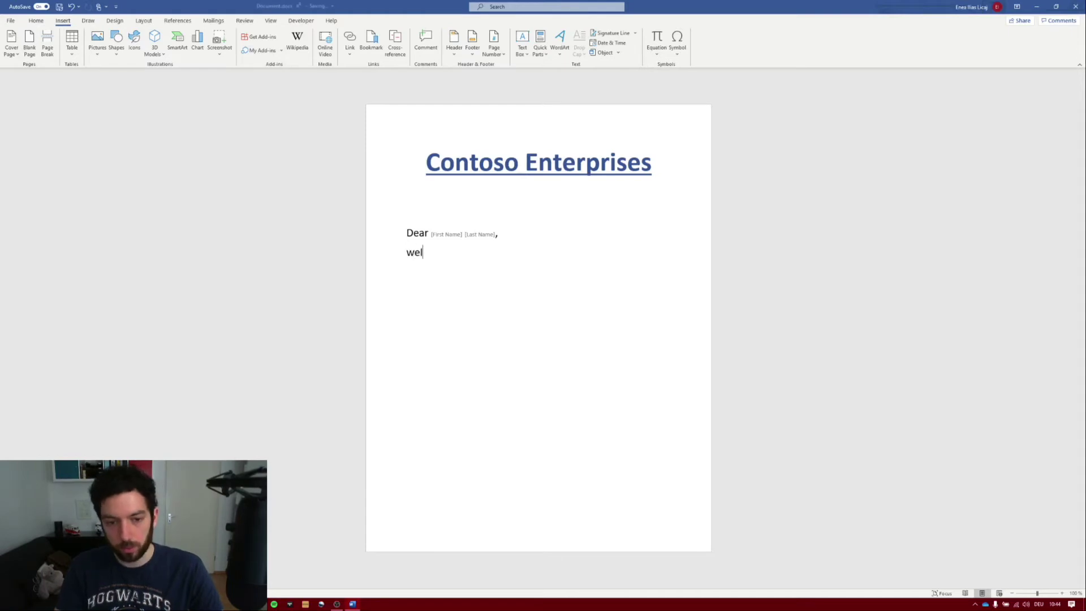
{"action": "key", "text": "BackSpace"}
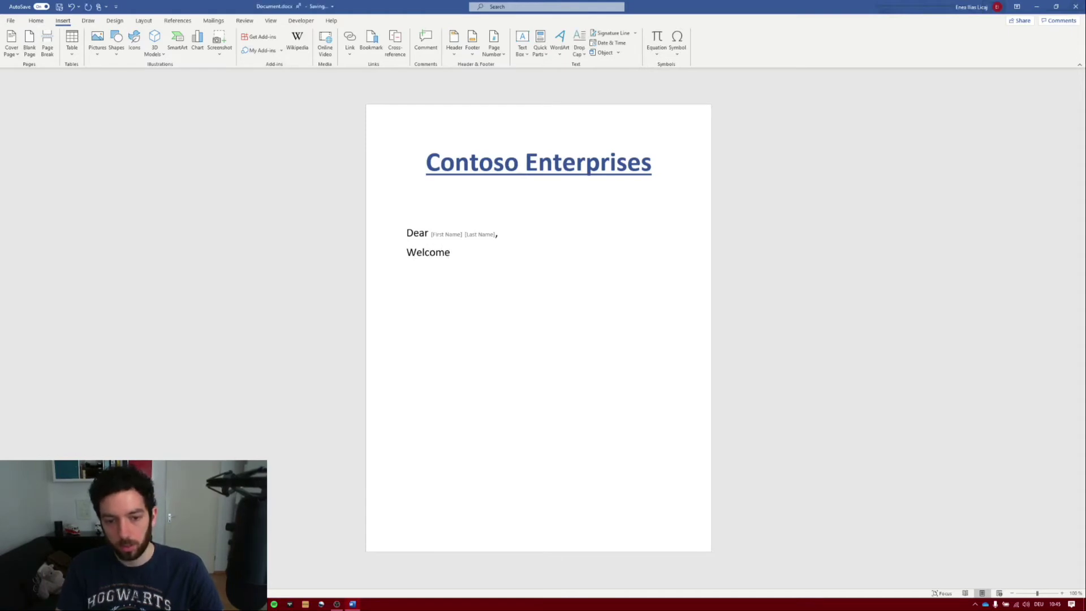
{"action": "type", "text": "o your n"}
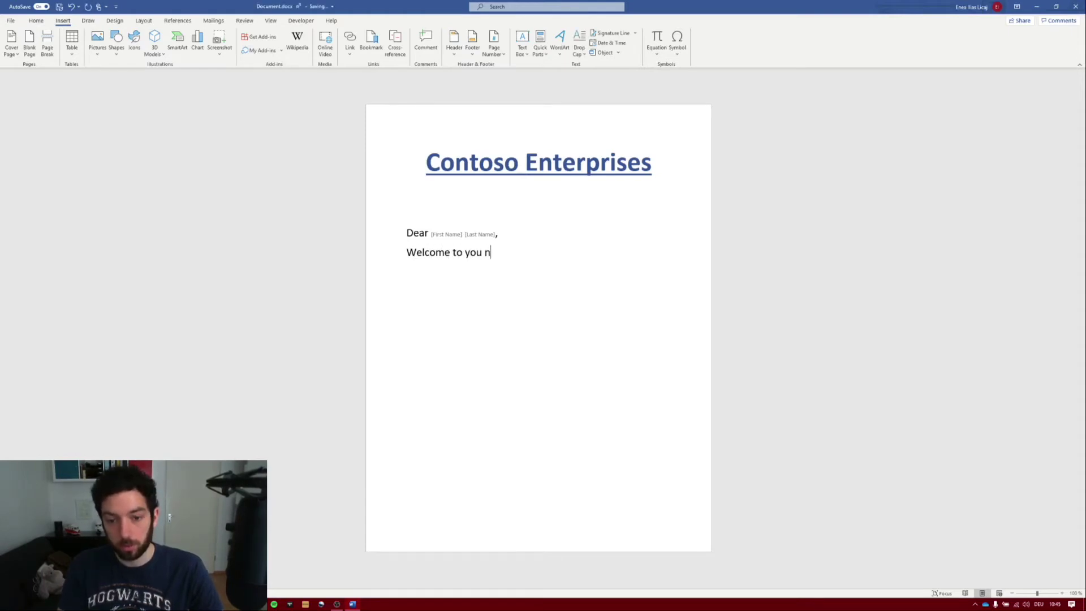
{"action": "type", "text": "ew role"}
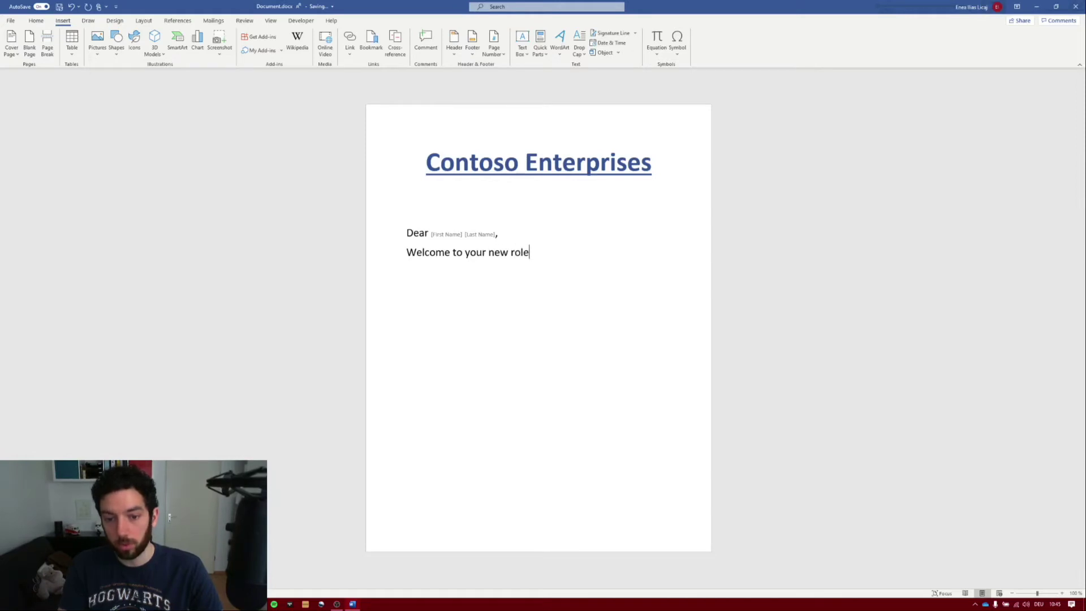
{"action": "type", "text": ". Y"}
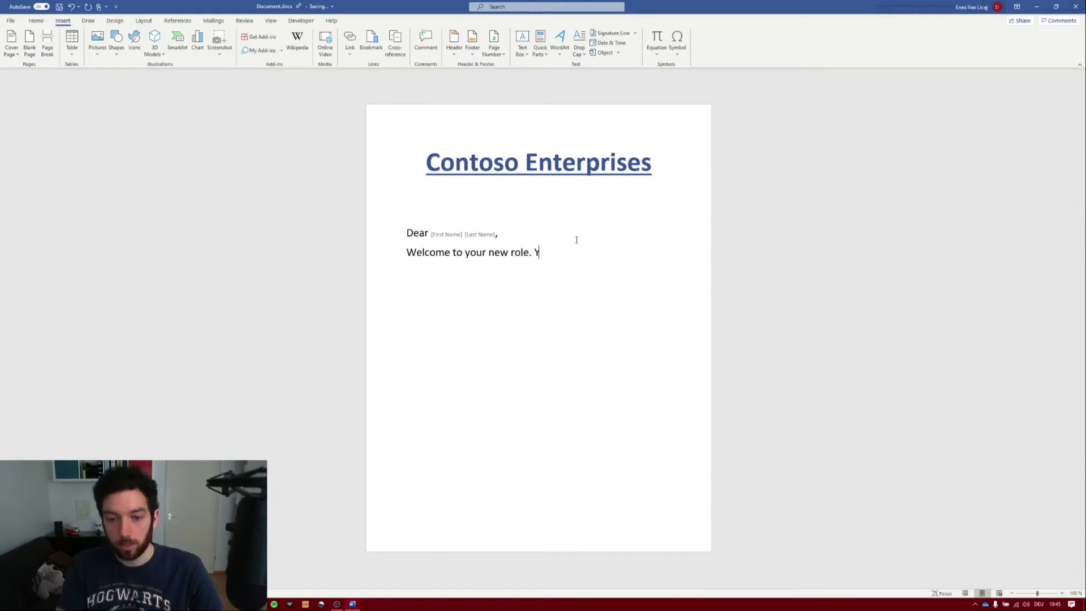
{"action": "type", "text": "our"}
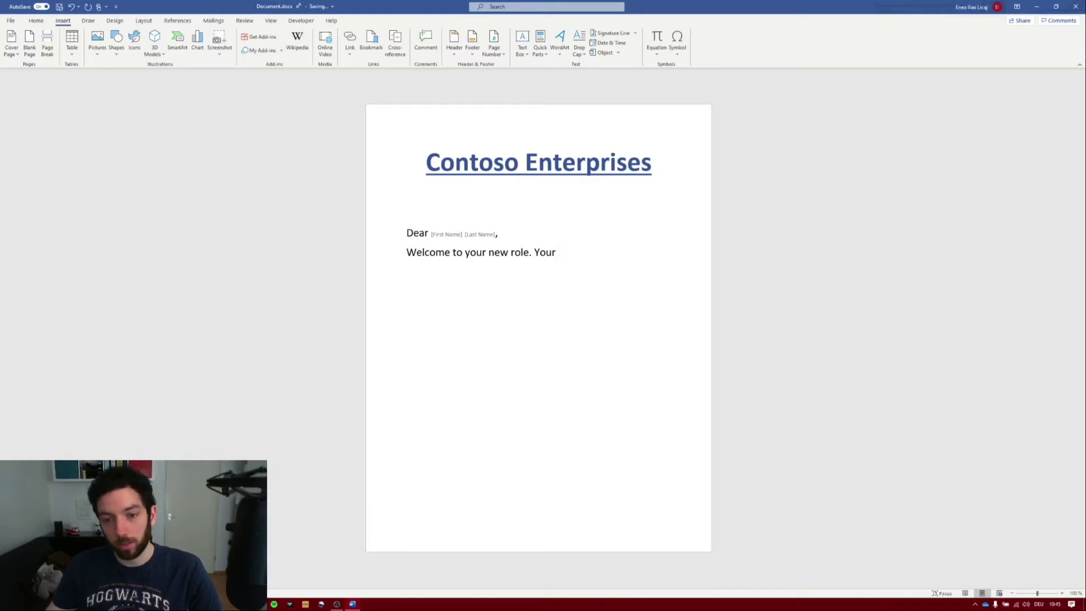
{"action": "left_click", "coordinate": [541, 44]}
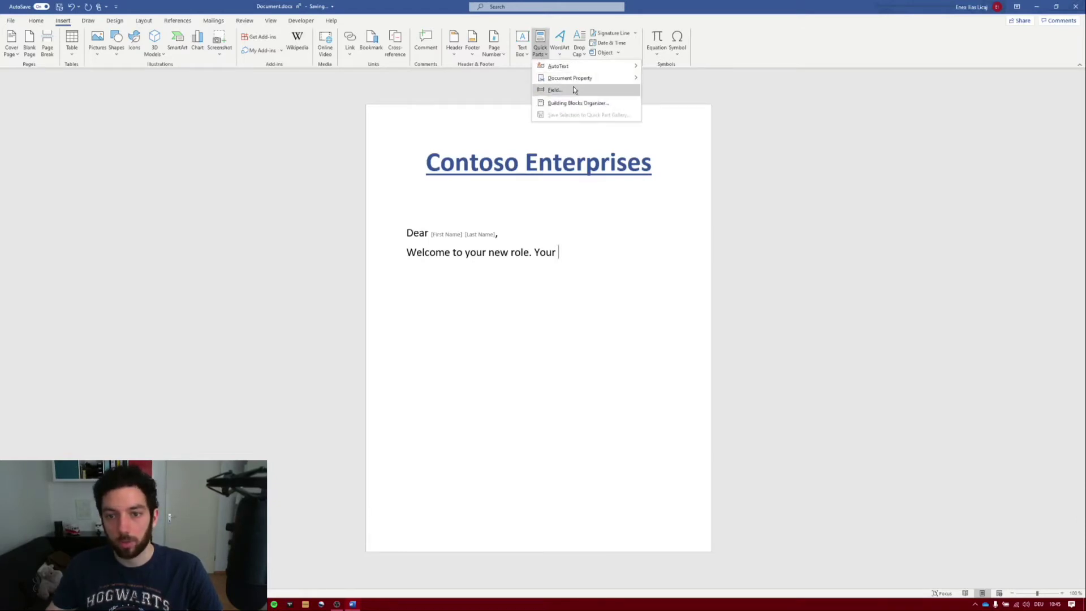
{"action": "mouse_move", "coordinate": [588, 78]}
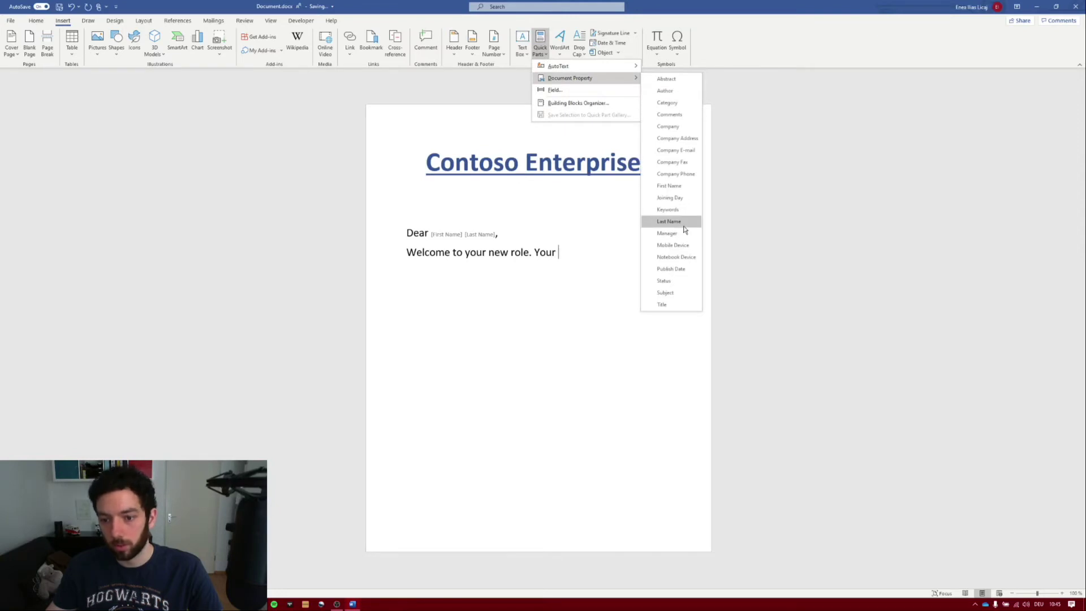
{"action": "left_click", "coordinate": [686, 258]}
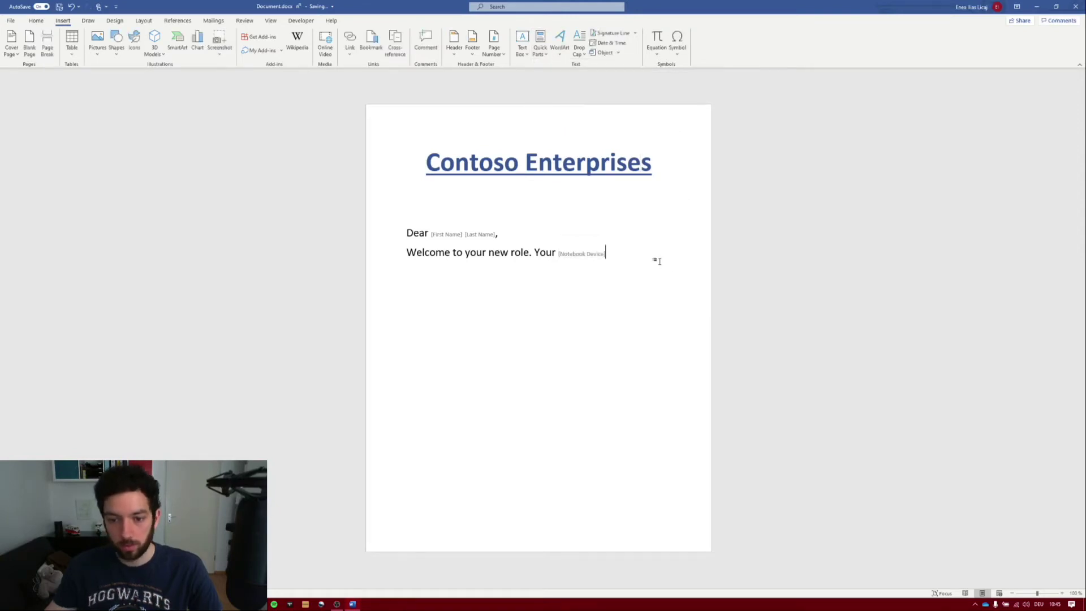
- Add 'and your', the Mobile Device field and 'will be sent', ignoring the spelling flag
{"action": "type", "text": "and your"}
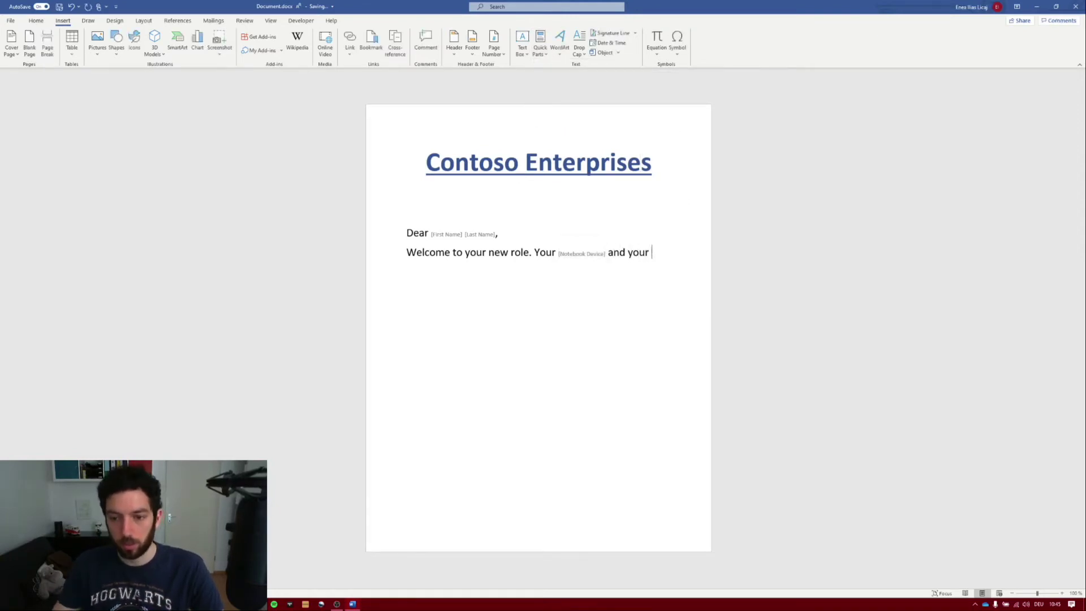
{"action": "left_click", "coordinate": [538, 52]}
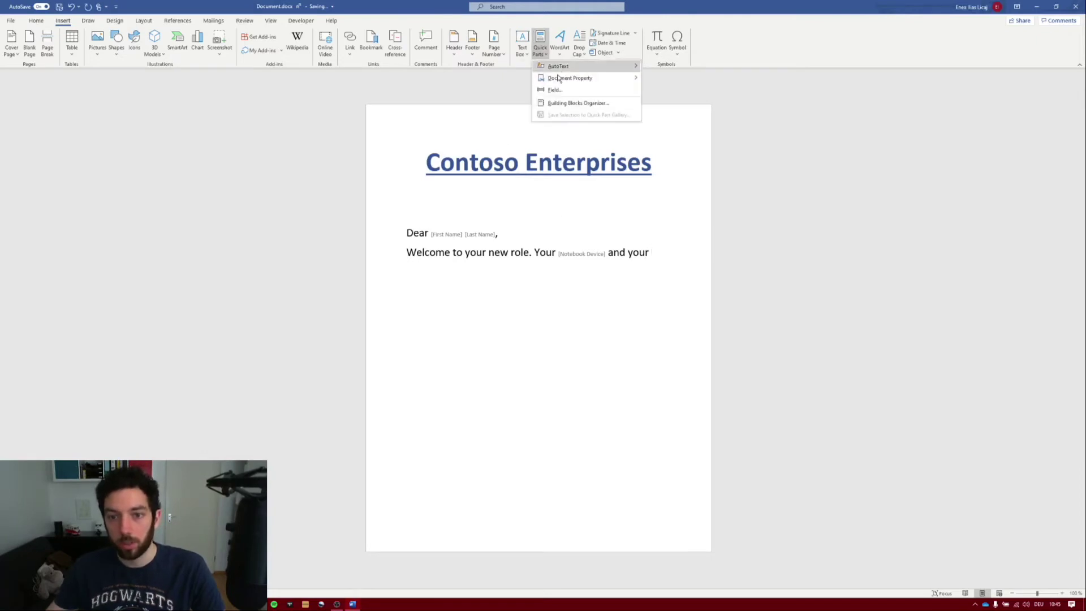
{"action": "mouse_move", "coordinate": [594, 78]}
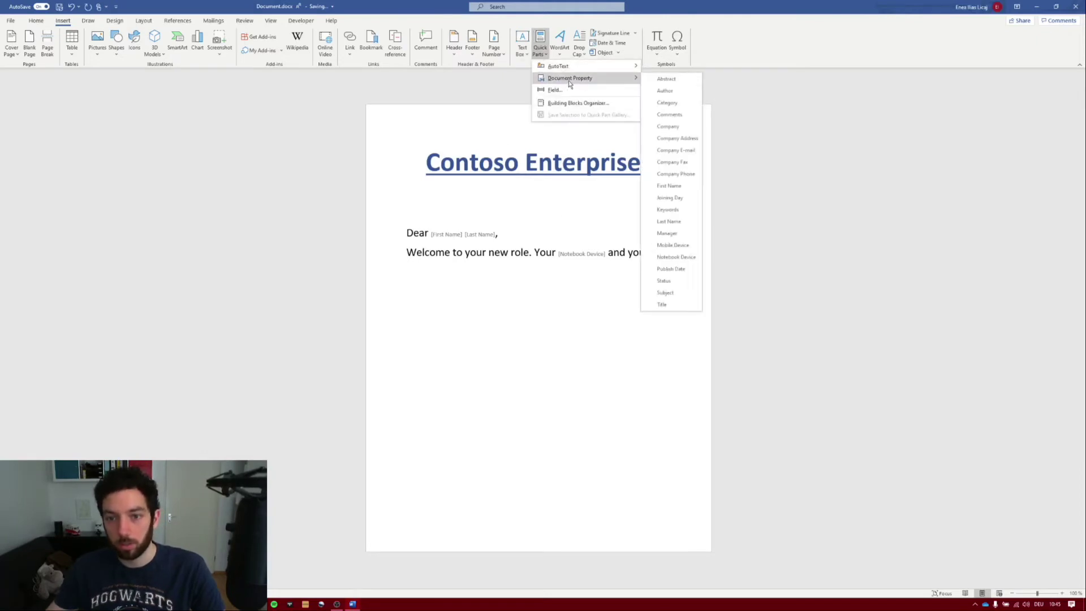
{"action": "left_click", "coordinate": [673, 246]}
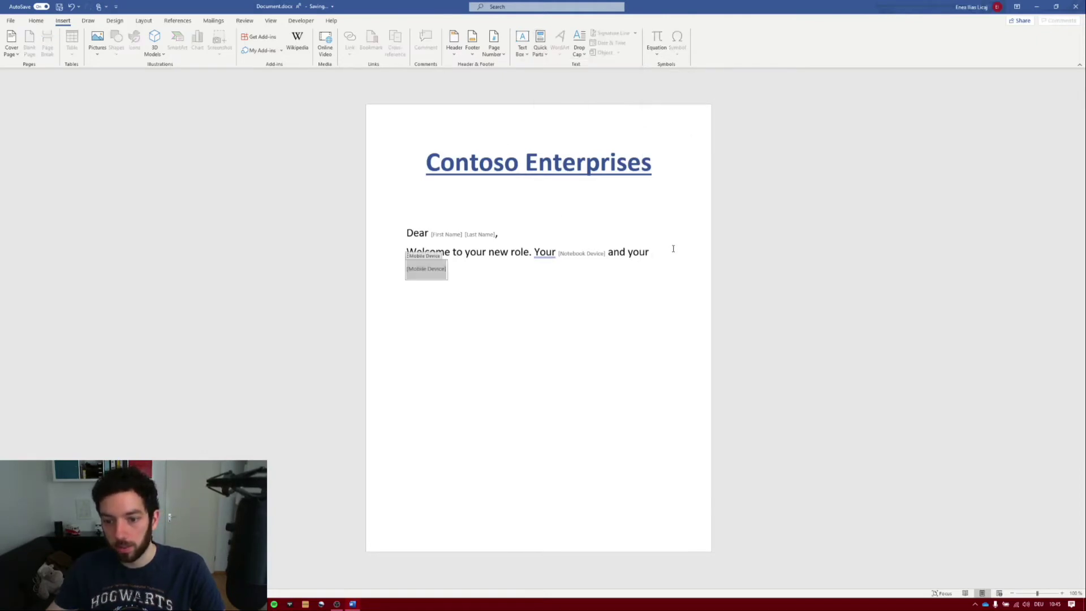
{"action": "left_click", "coordinate": [592, 269]}
{"action": "type", "text": "will b"}
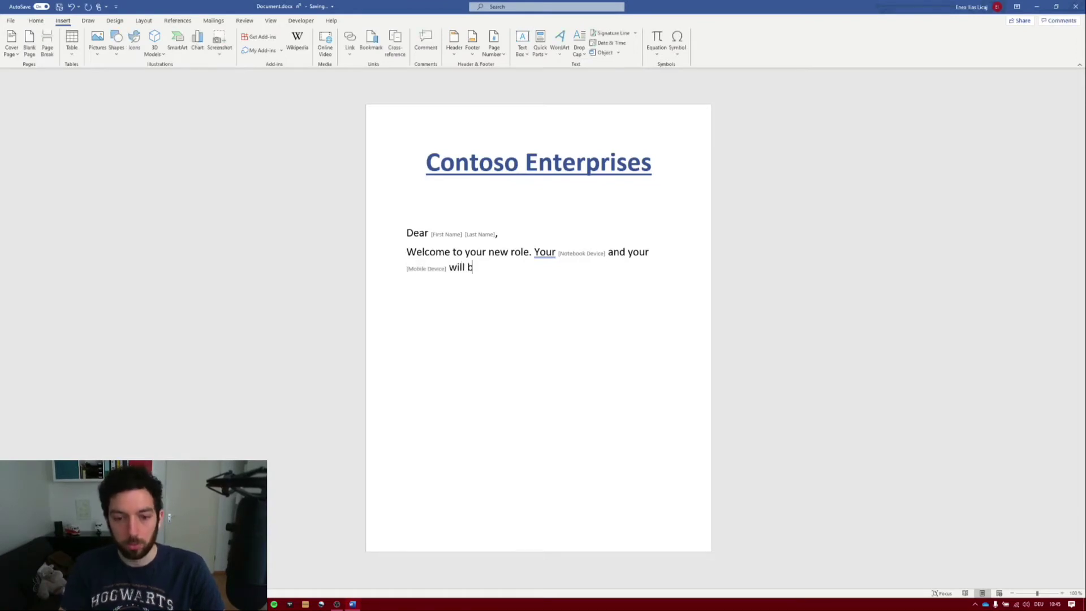
{"action": "type", "text": "e sent"}
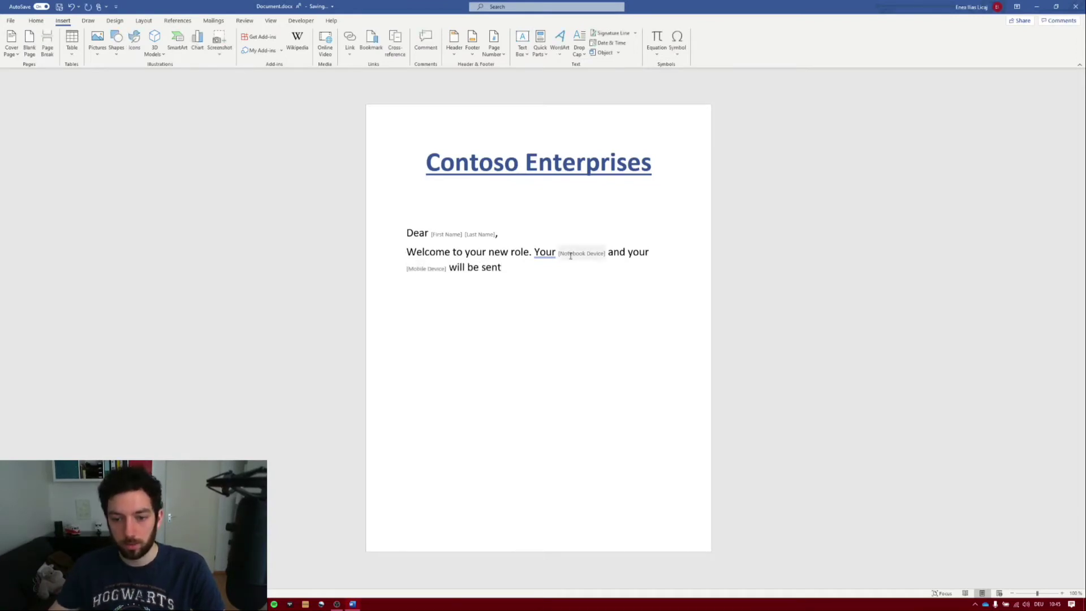
{"action": "right_click", "coordinate": [547, 253]}
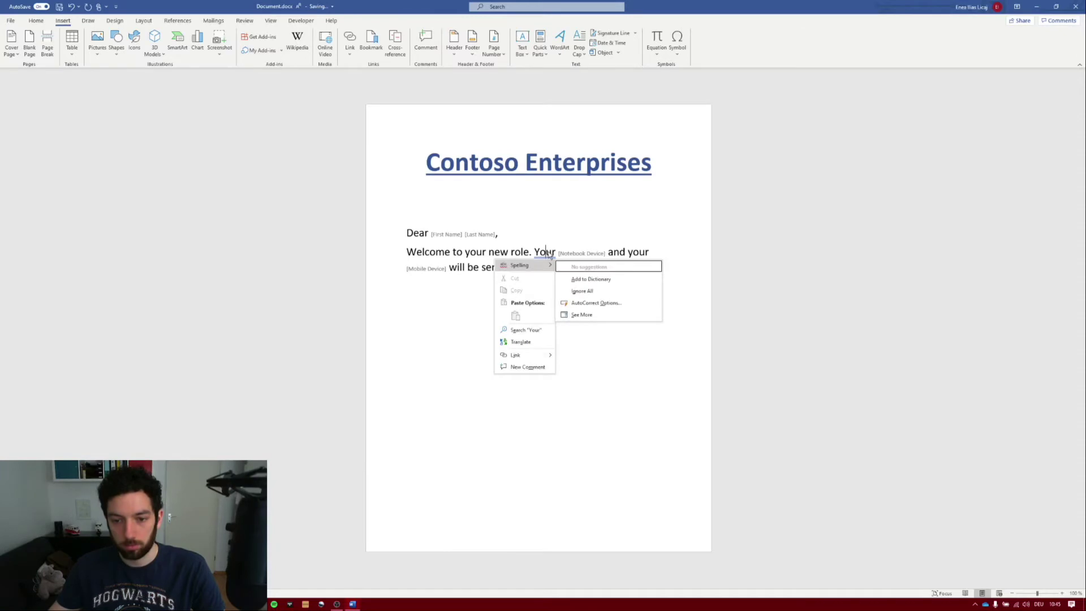
{"action": "left_click", "coordinate": [582, 291]}
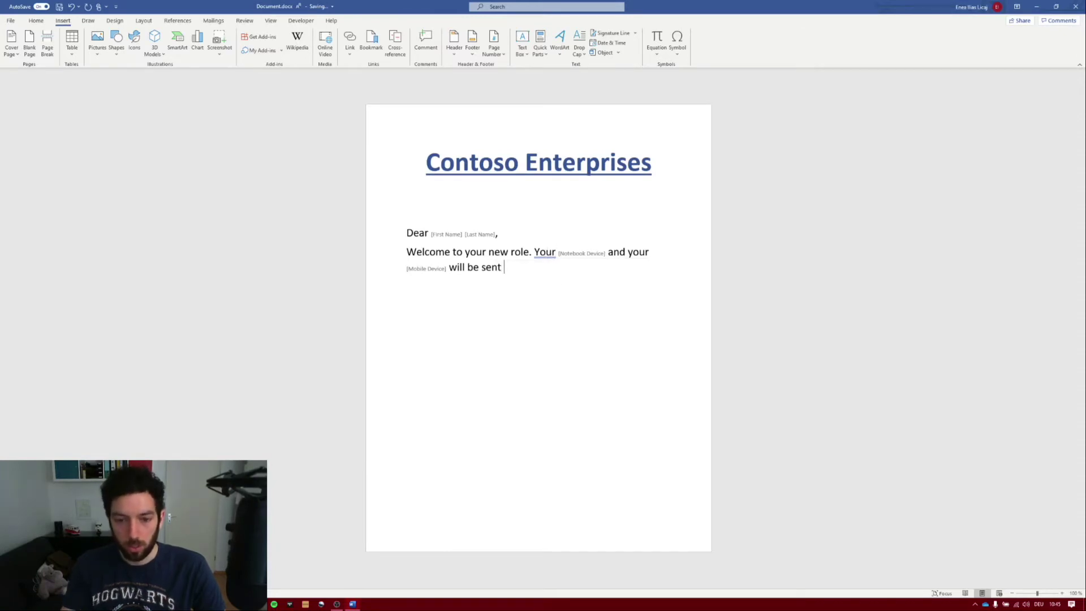
- Finish with 'to you before the', the Joining Day field and a Thank you / Contoso Enterprises sign-off, then close Word
{"action": "type", "text": "to you "}
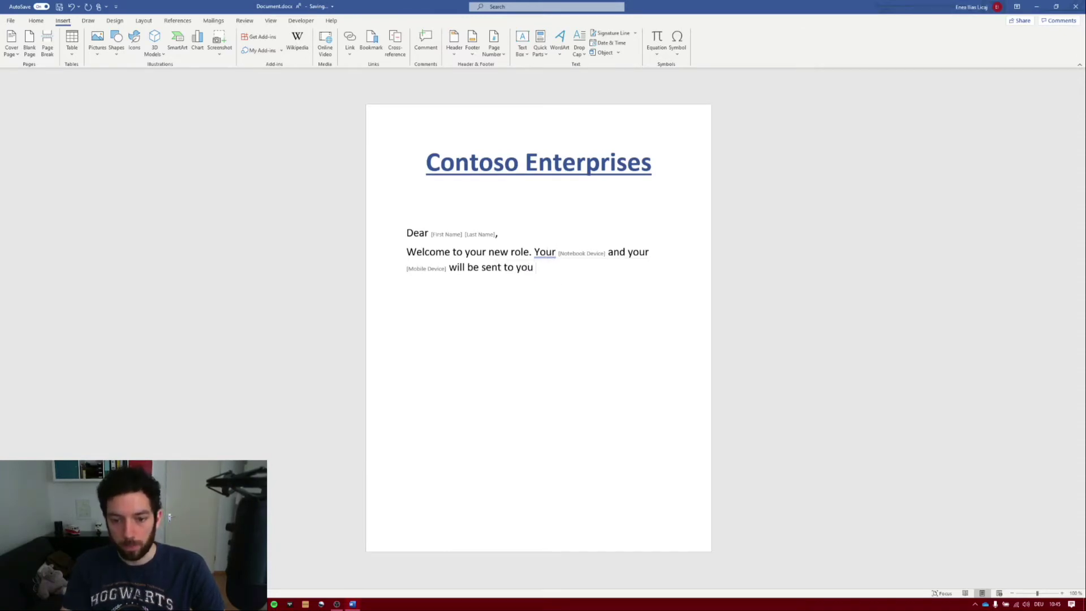
{"action": "type", "text": "before "}
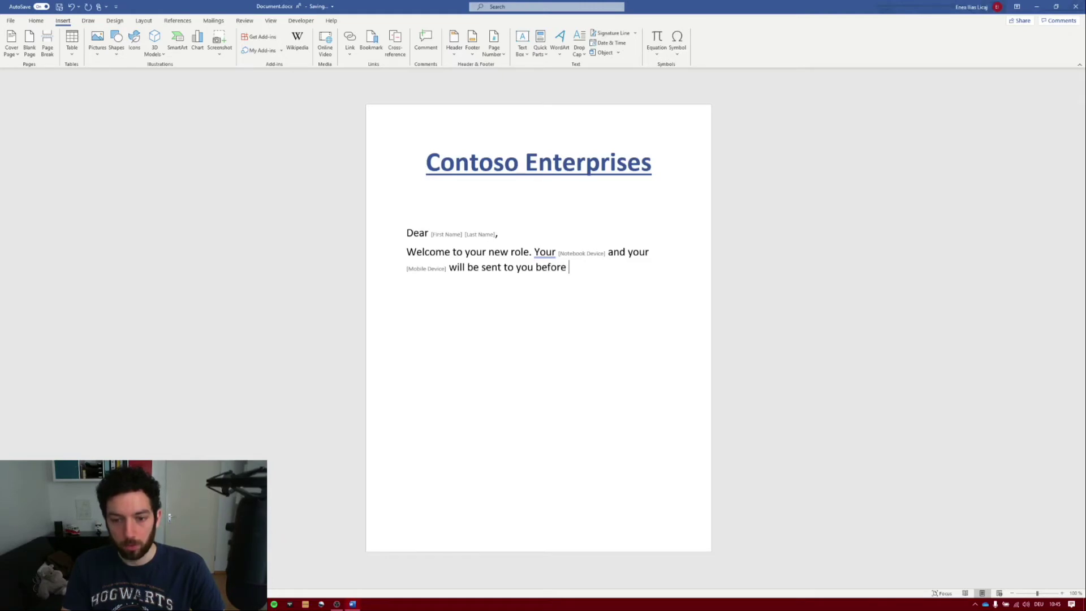
{"action": "type", "text": "the"}
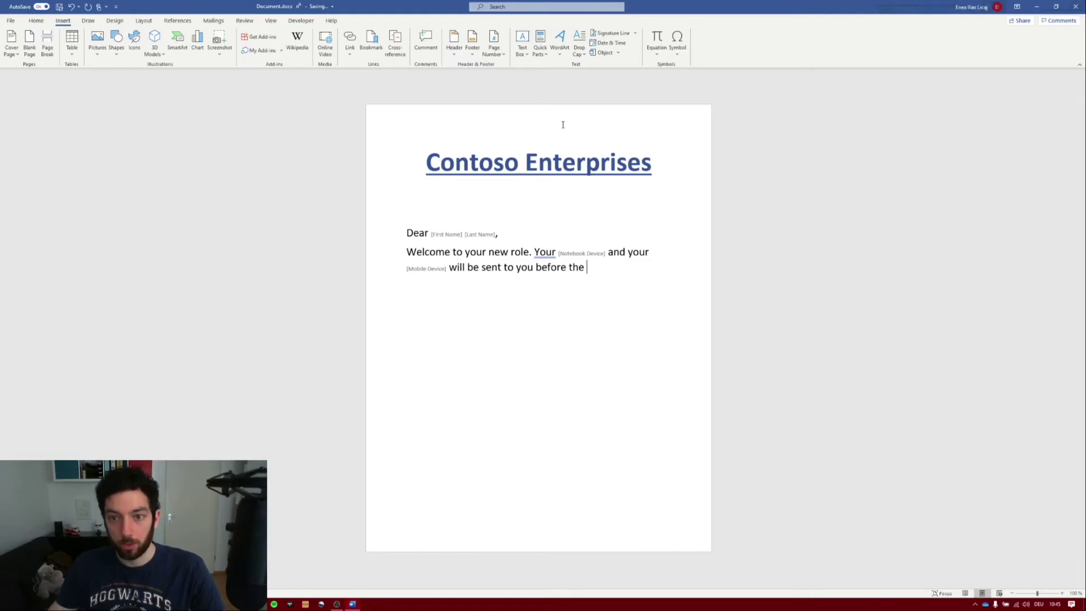
{"action": "left_click", "coordinate": [541, 57]}
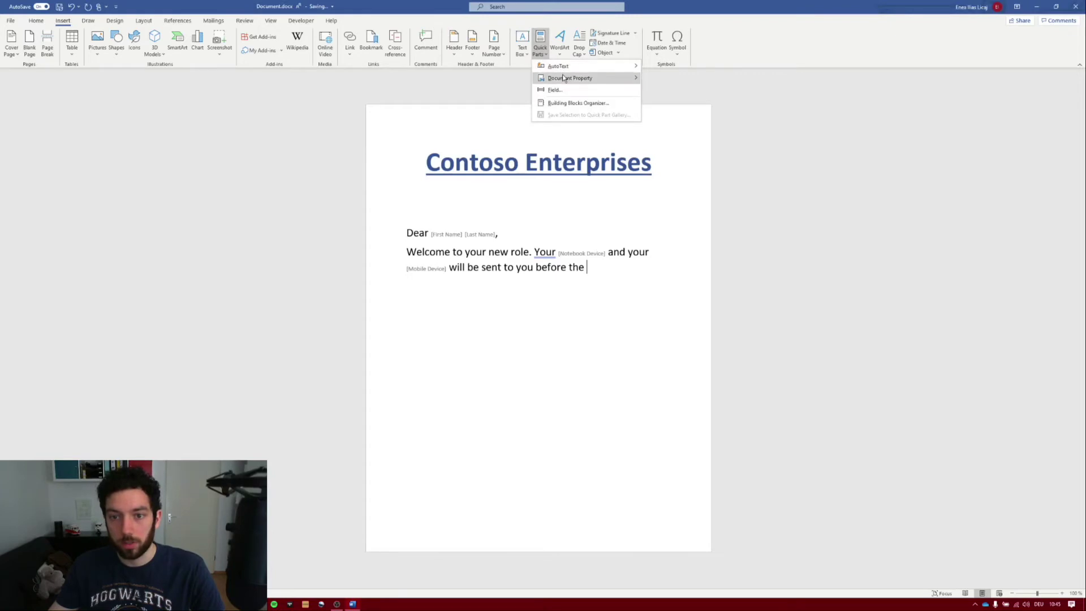
{"action": "mouse_move", "coordinate": [569, 78]}
{"action": "left_click", "coordinate": [678, 198]}
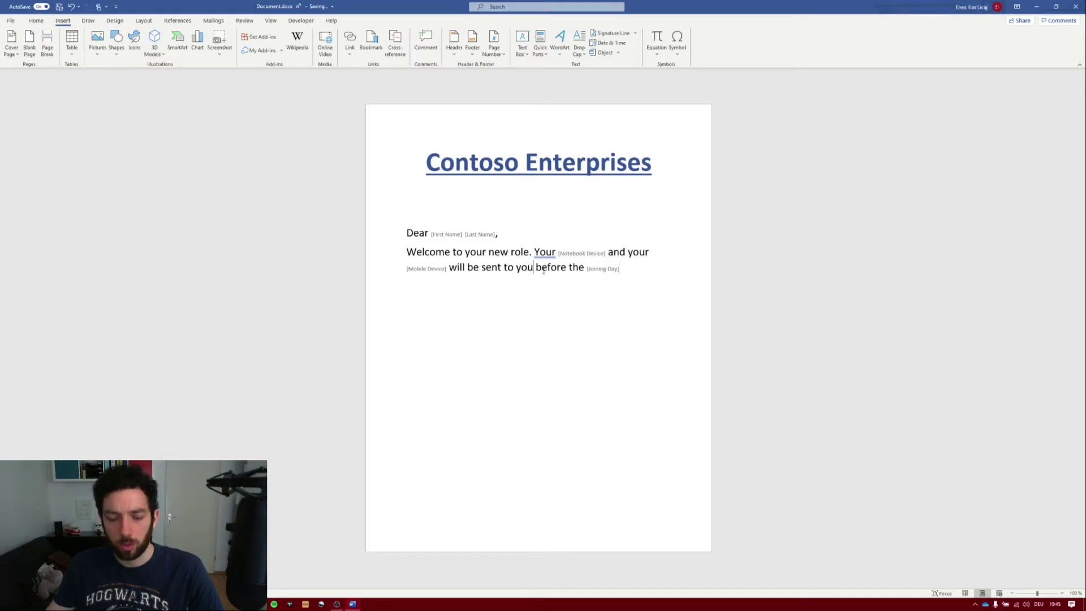
{"action": "type", "text": "a wee "}
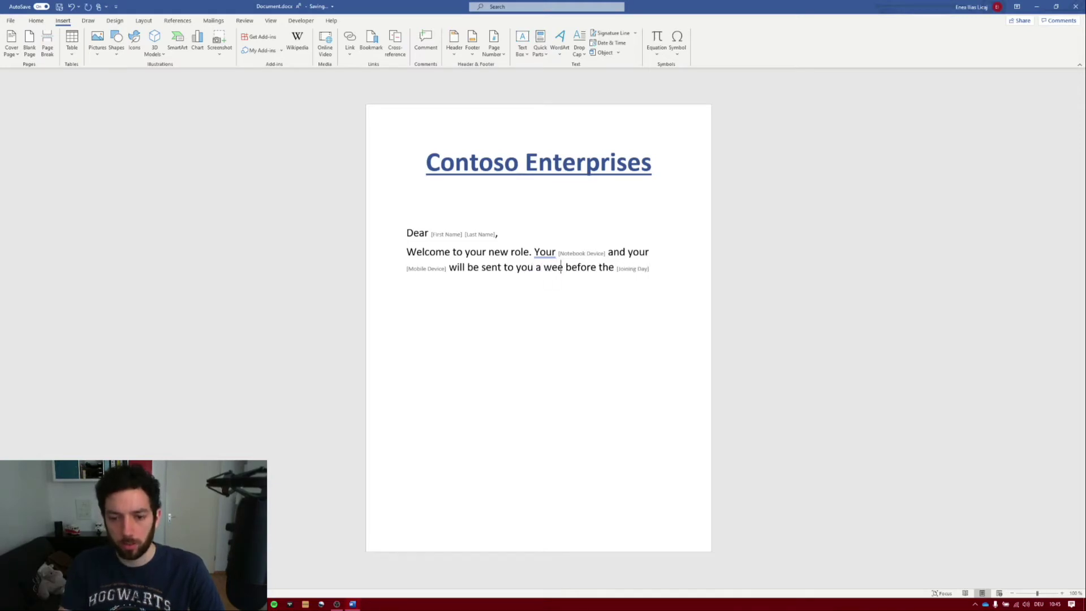
{"action": "type", "text": "k before"}
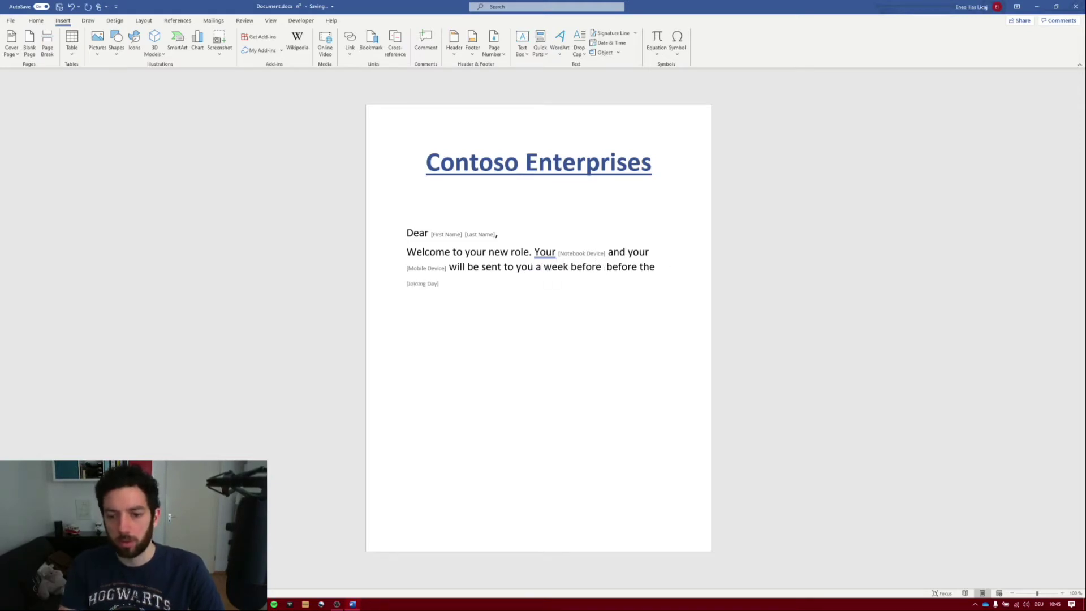
{"action": "key", "text": "Delete"}
{"action": "key", "text": "Delete"}
{"action": "key", "text": "Delete"}
{"action": "key", "text": "Delete"}
{"action": "key", "text": "Delete"}
{"action": "key", "text": "Delete"}
{"action": "key", "text": "Delete"}
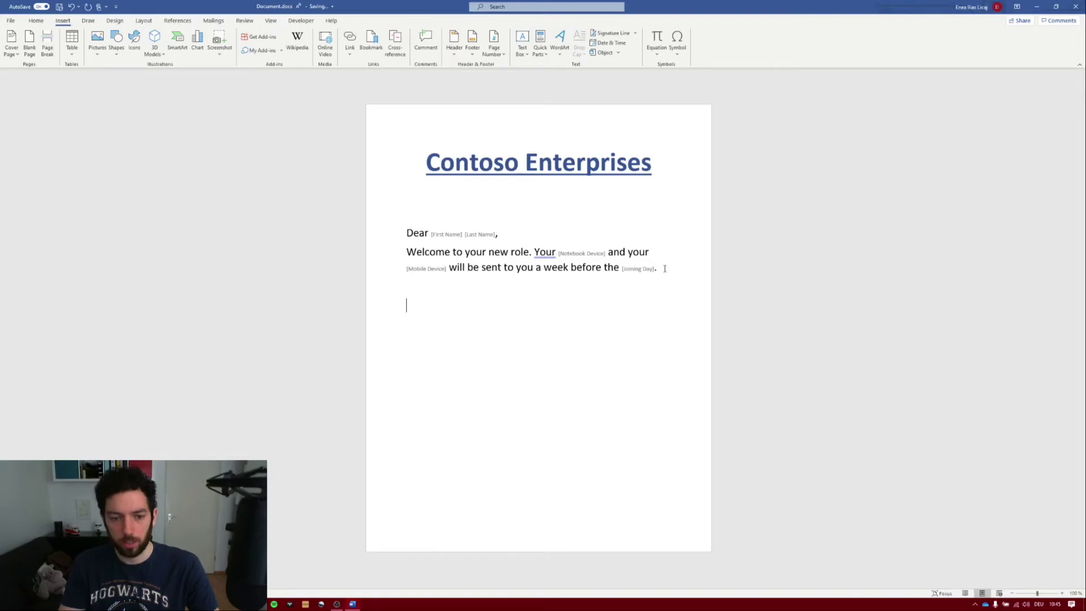
{"action": "type", "text": "Thank"}
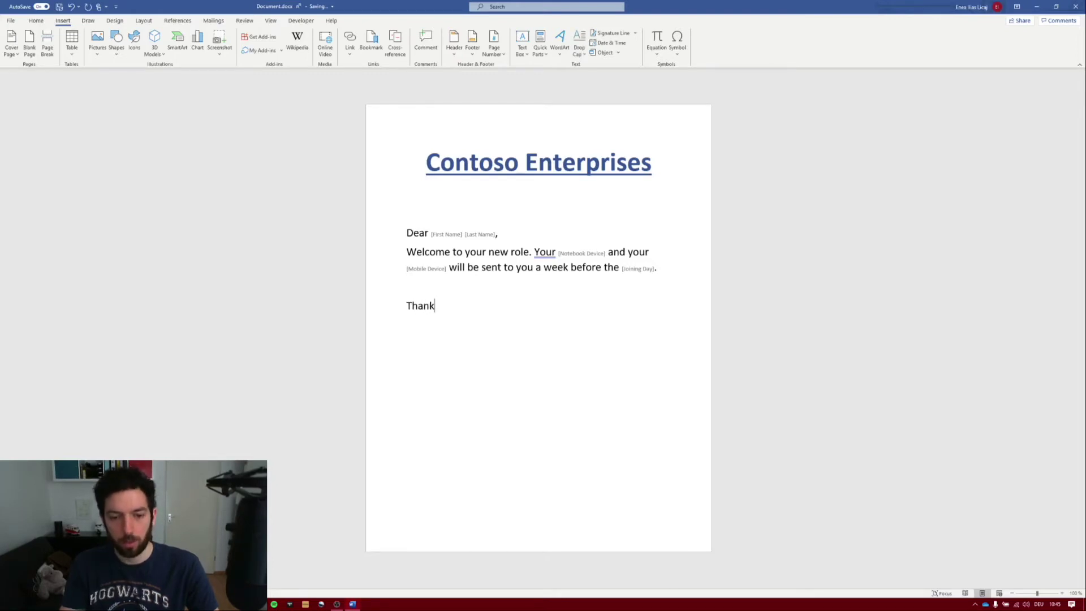
{"action": "type", "text": " youC"}
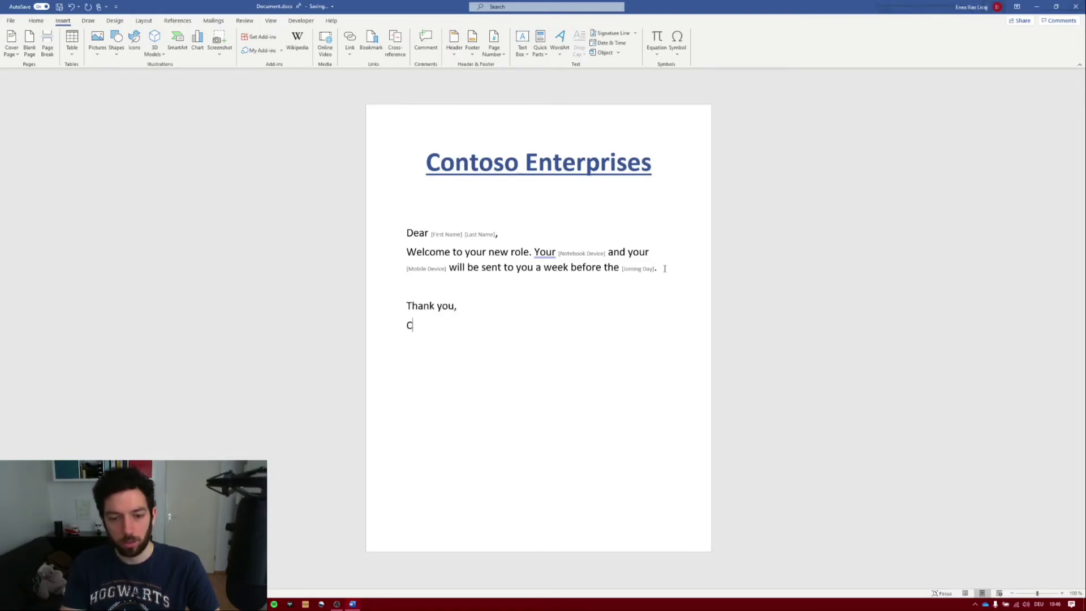
{"action": "type", "text": "ontoso Enter"}
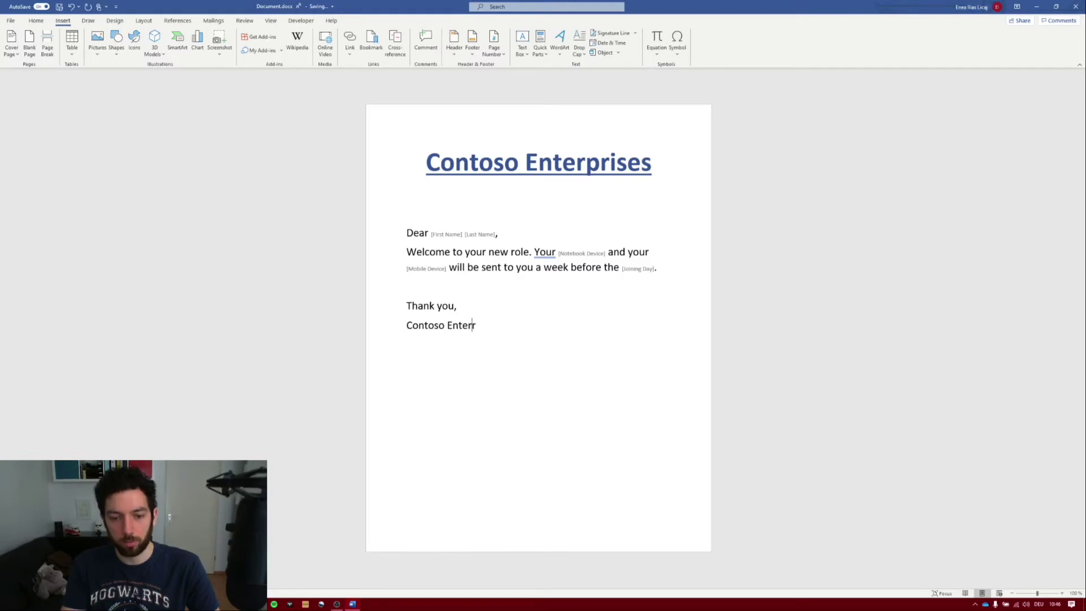
{"action": "type", "text": "price"}
{"action": "type", "text": "es"}
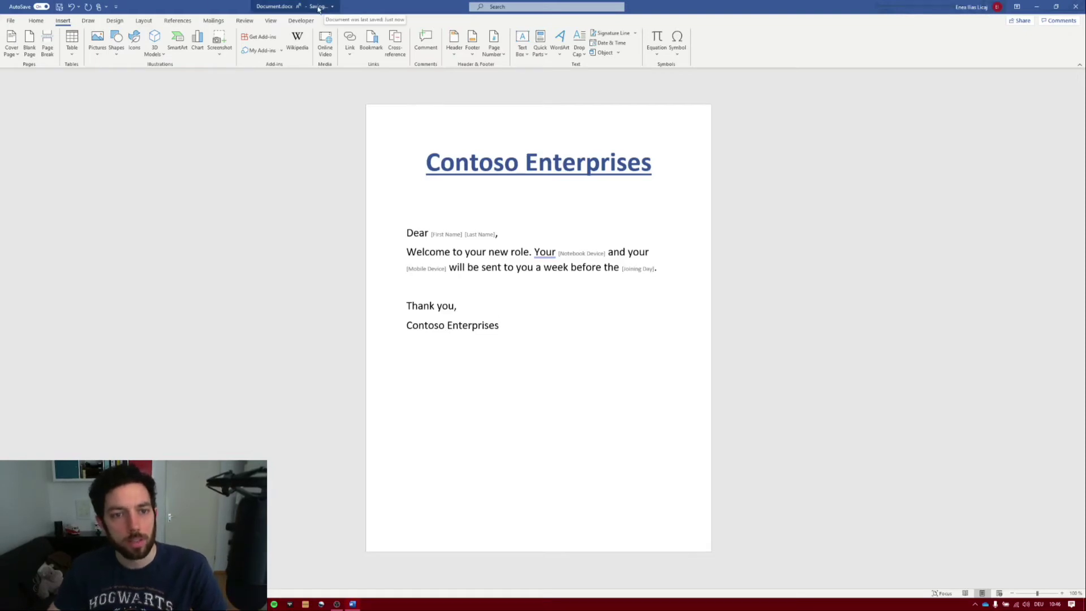
{"action": "left_click", "coordinate": [1076, 6]}
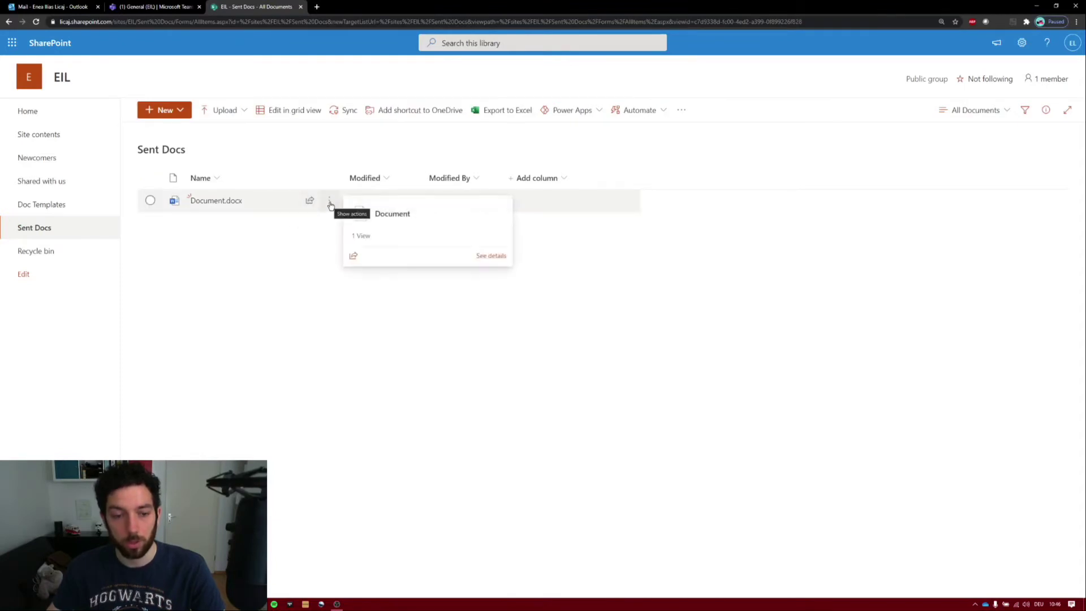
- Move Document.docx from Sent Docs into the EIL site's Doc Templates library
{"action": "left_click", "coordinate": [330, 202]}
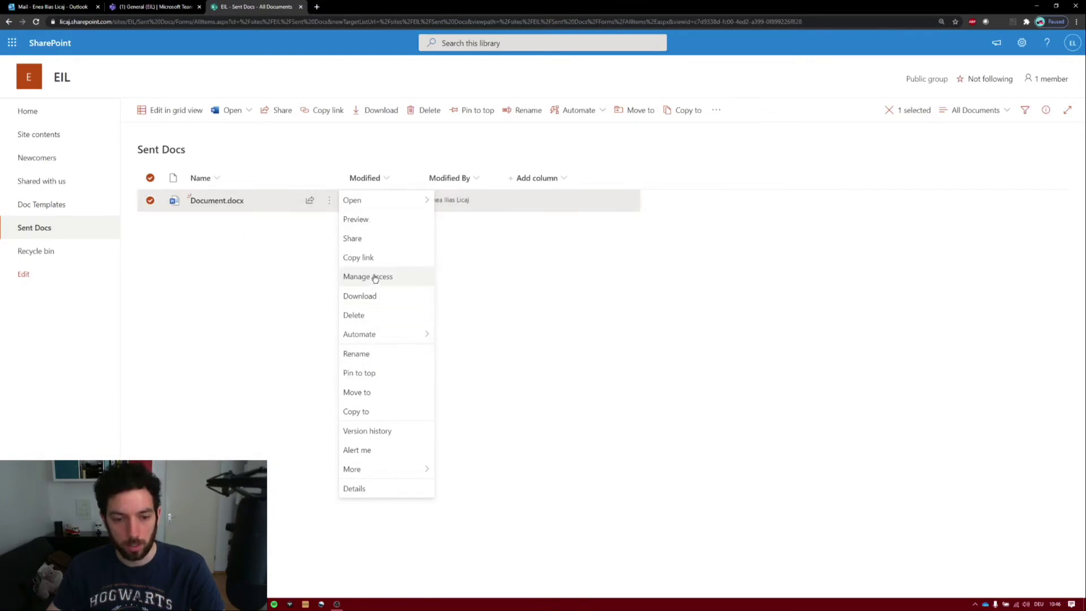
{"action": "left_click", "coordinate": [368, 401]}
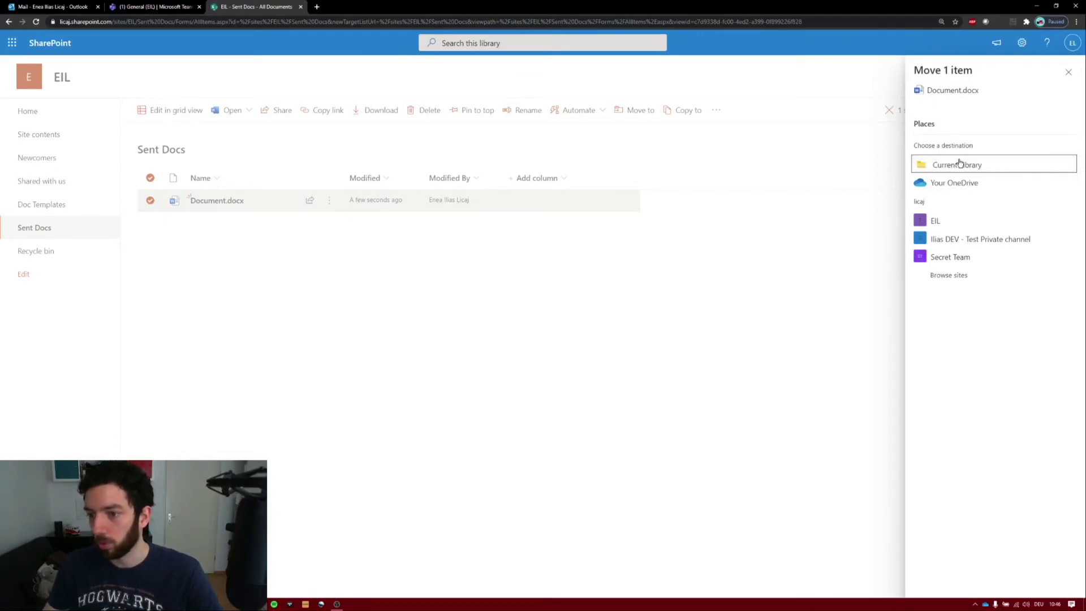
{"action": "left_click", "coordinate": [934, 221]}
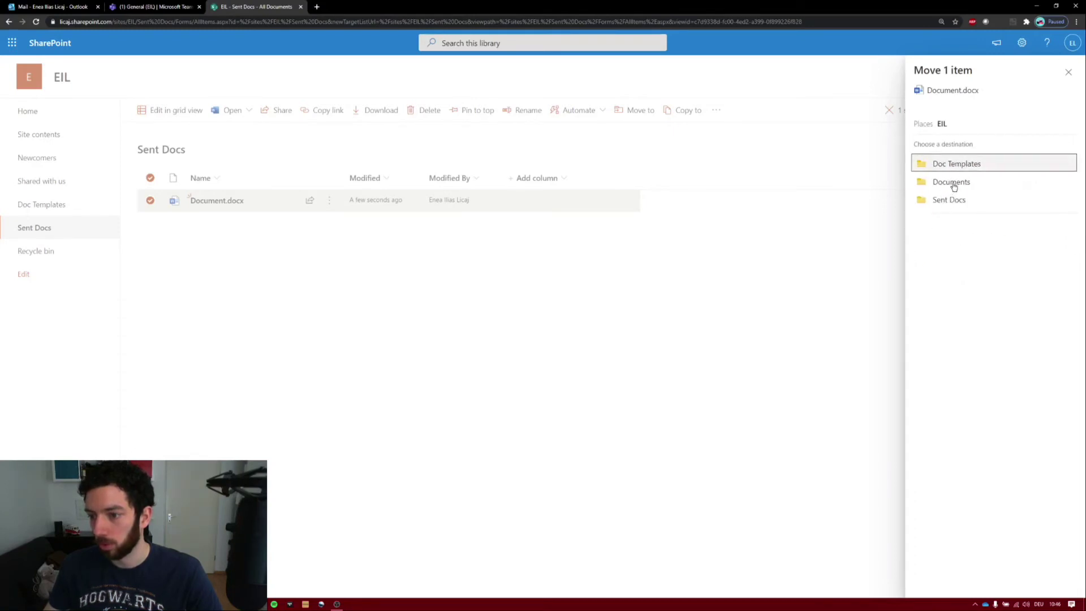
{"action": "left_click", "coordinate": [954, 170]}
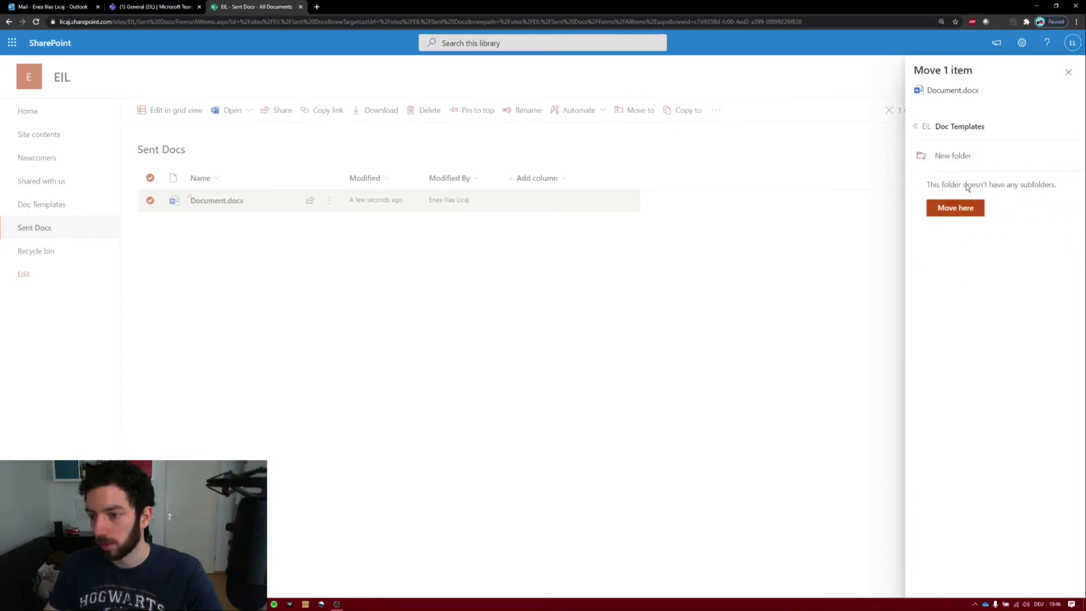
{"action": "left_click", "coordinate": [965, 209]}
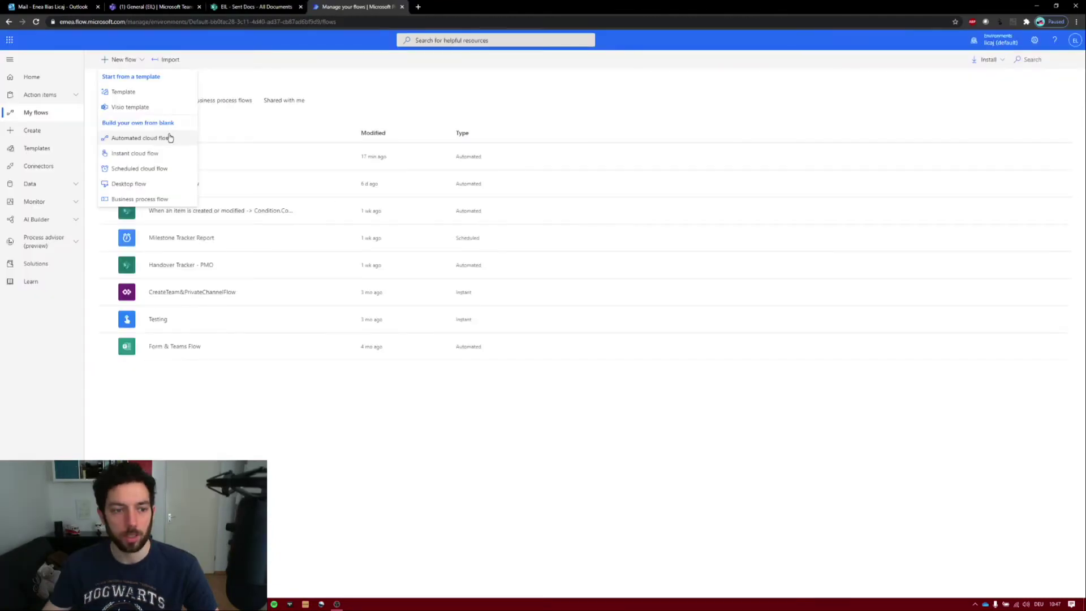
- Create an automated cloud flow named Doc Automation with the SharePoint 'When an item is created or modified' trigger
{"action": "left_click", "coordinate": [170, 138]}
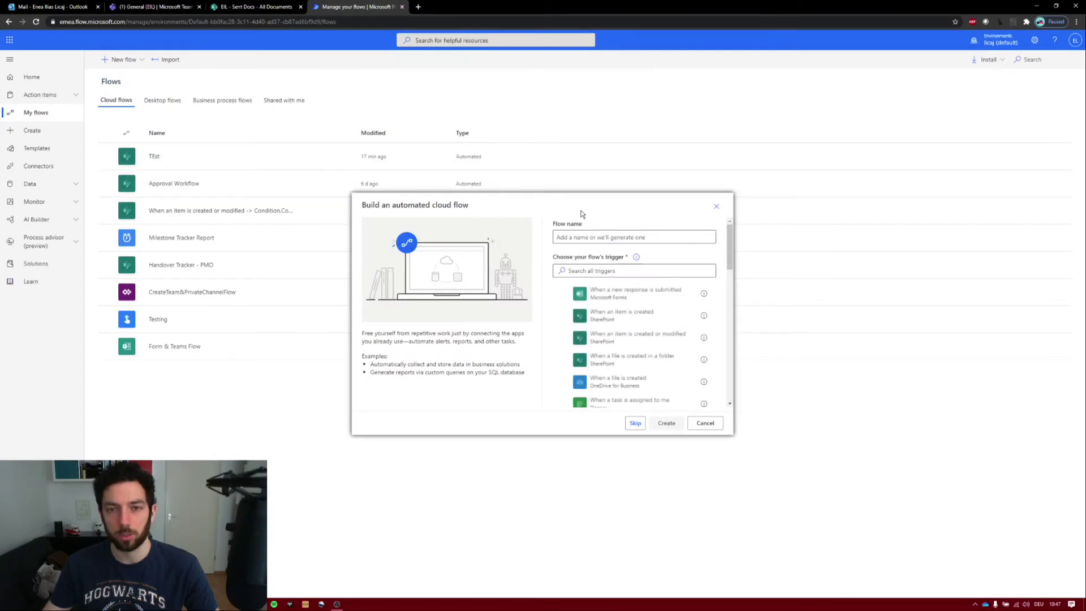
{"action": "left_click", "coordinate": [607, 237]}
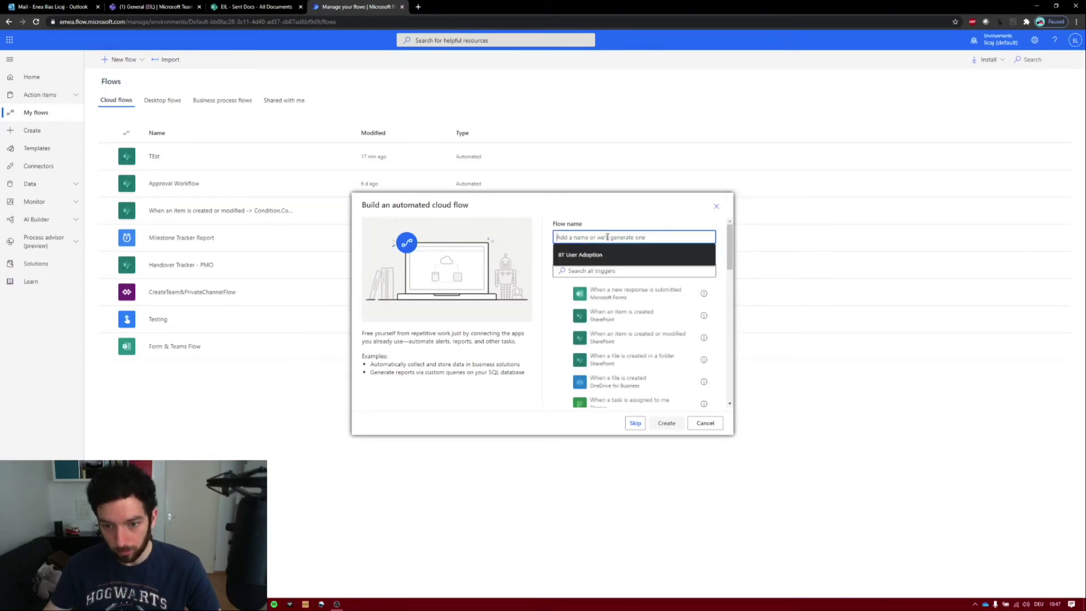
{"action": "type", "text": "Doc Automation"}
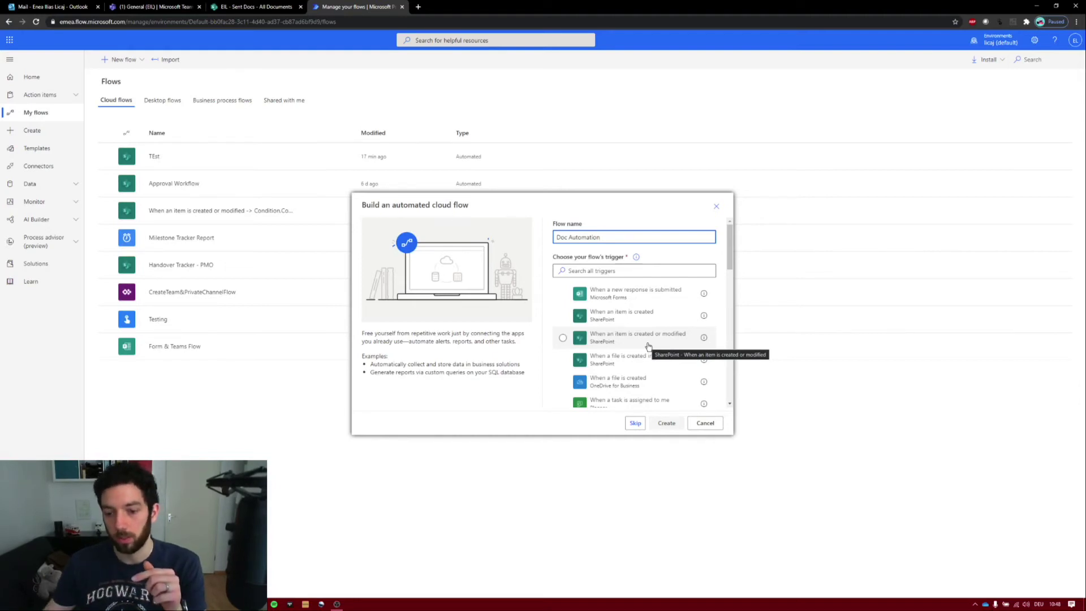
{"action": "left_click", "coordinate": [649, 346]}
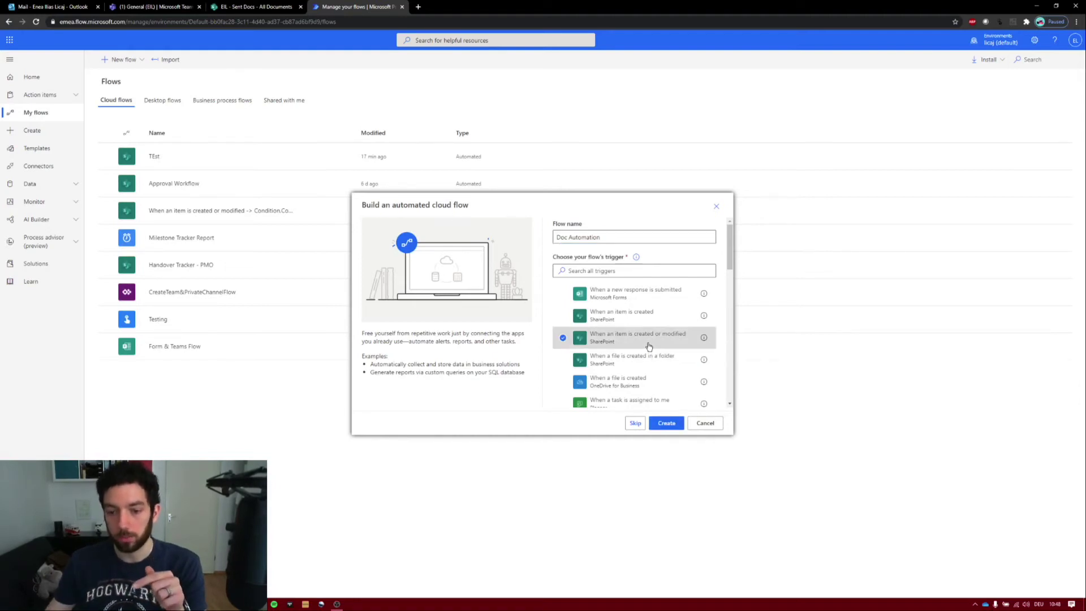
{"action": "left_click", "coordinate": [667, 424]}
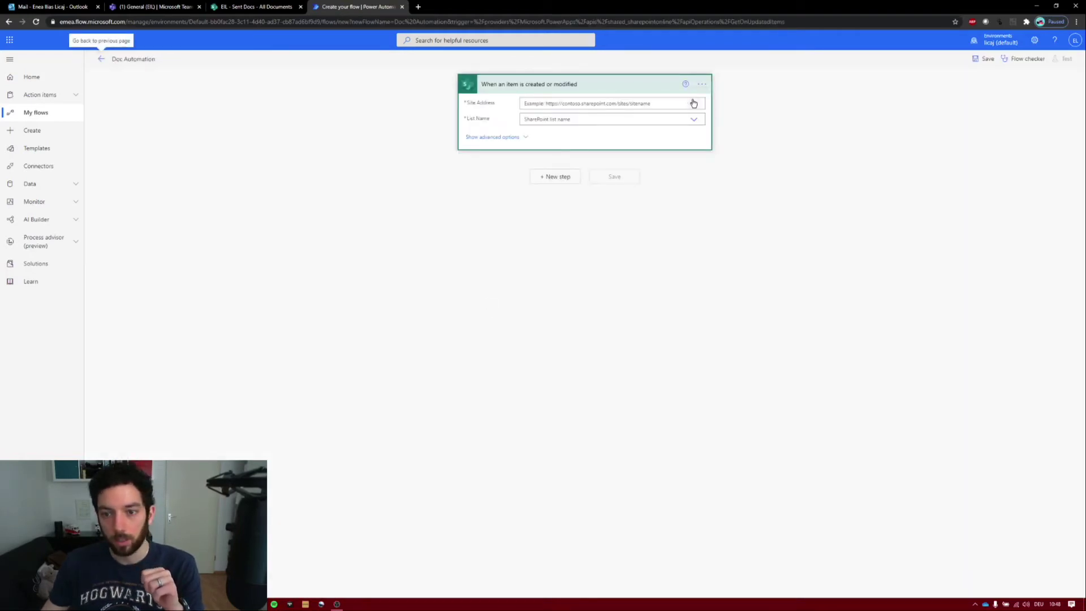
- Set the trigger's Site Address to the EIL site
{"action": "left_click", "coordinate": [693, 103]}
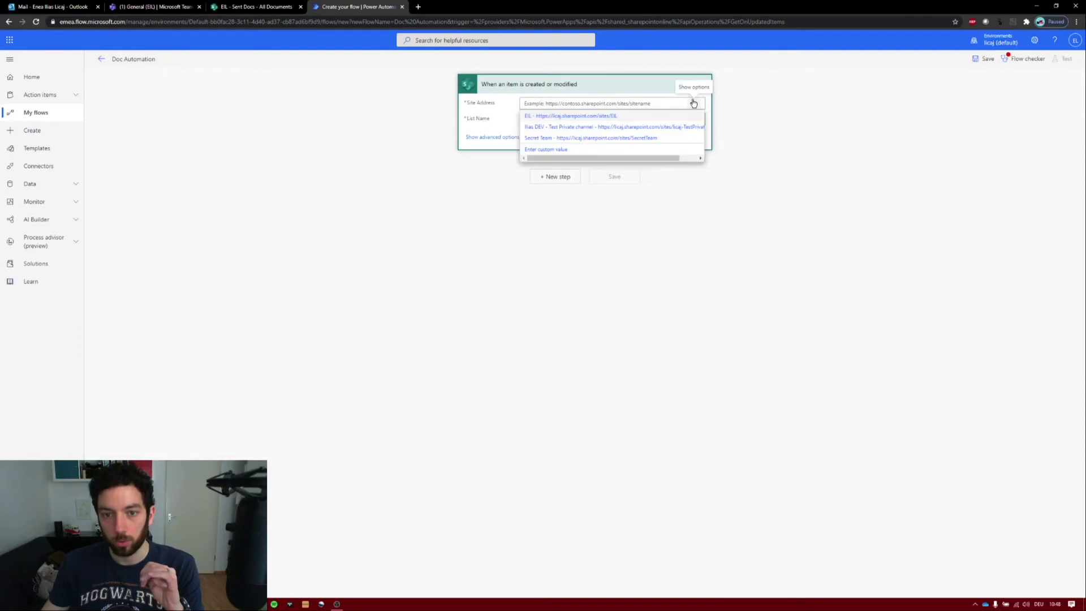
{"action": "left_click", "coordinate": [553, 116]}
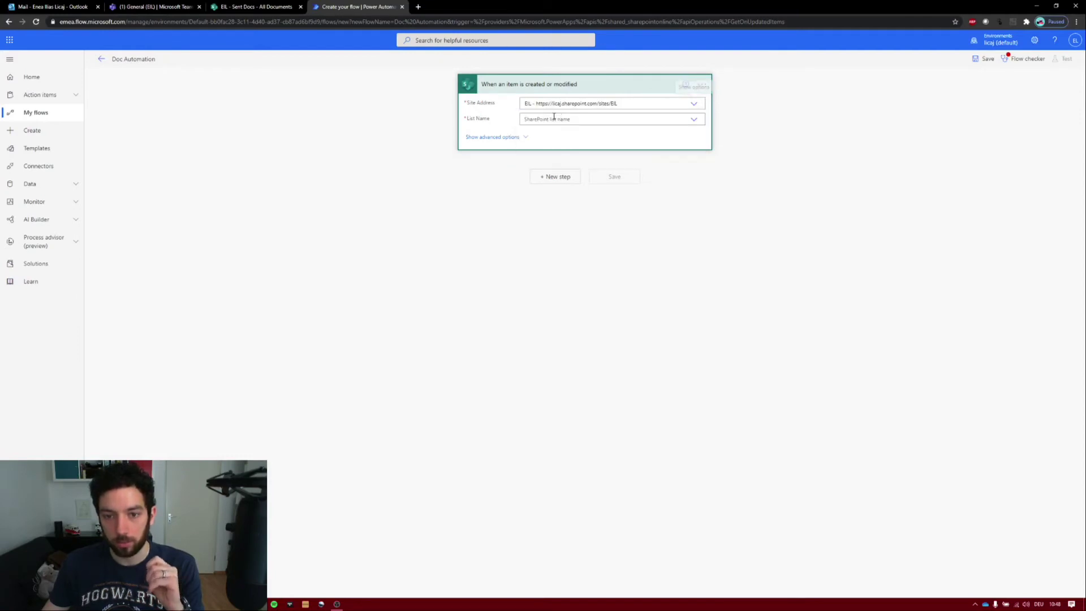
{"action": "left_click", "coordinate": [692, 120]}
- Set the trigger's List Name to Newcomers and add a Condition step
{"action": "left_click", "coordinate": [547, 155]}
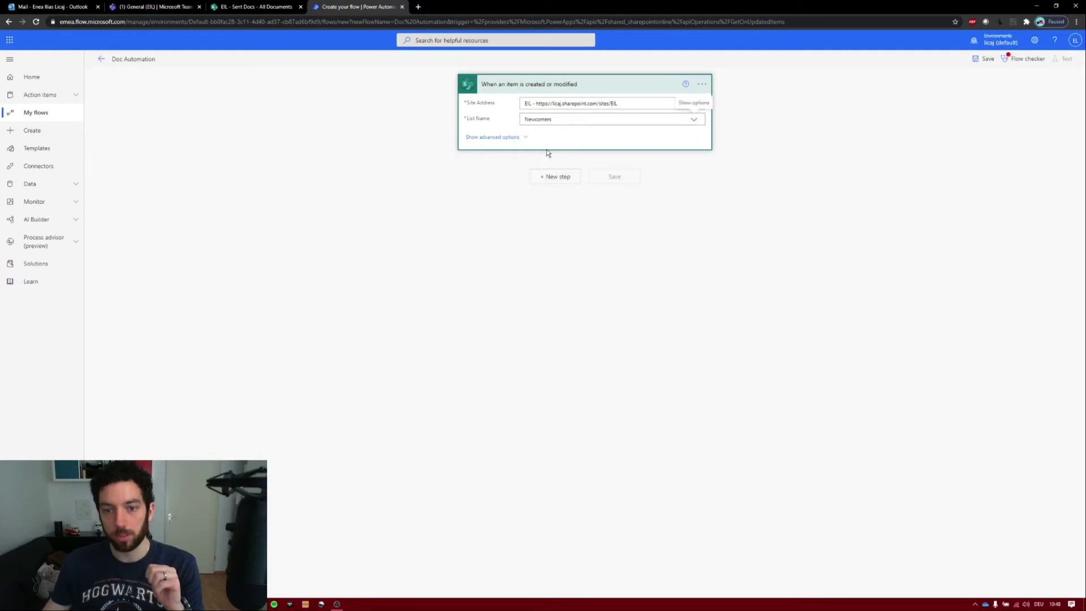
{"action": "left_click", "coordinate": [555, 177]}
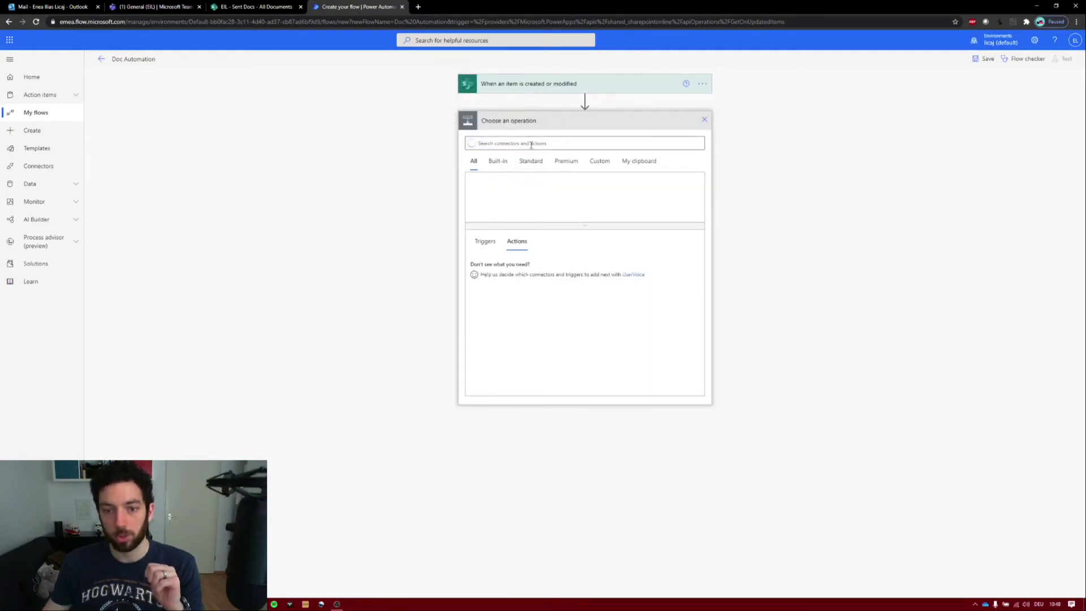
{"action": "type", "text": "con"}
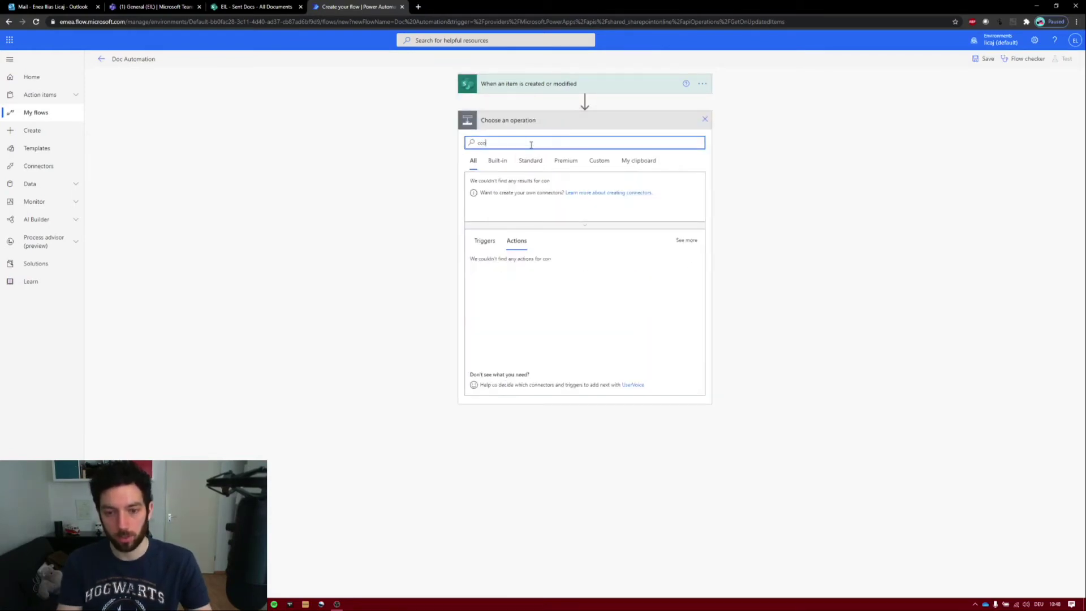
{"action": "type", "text": "dition"}
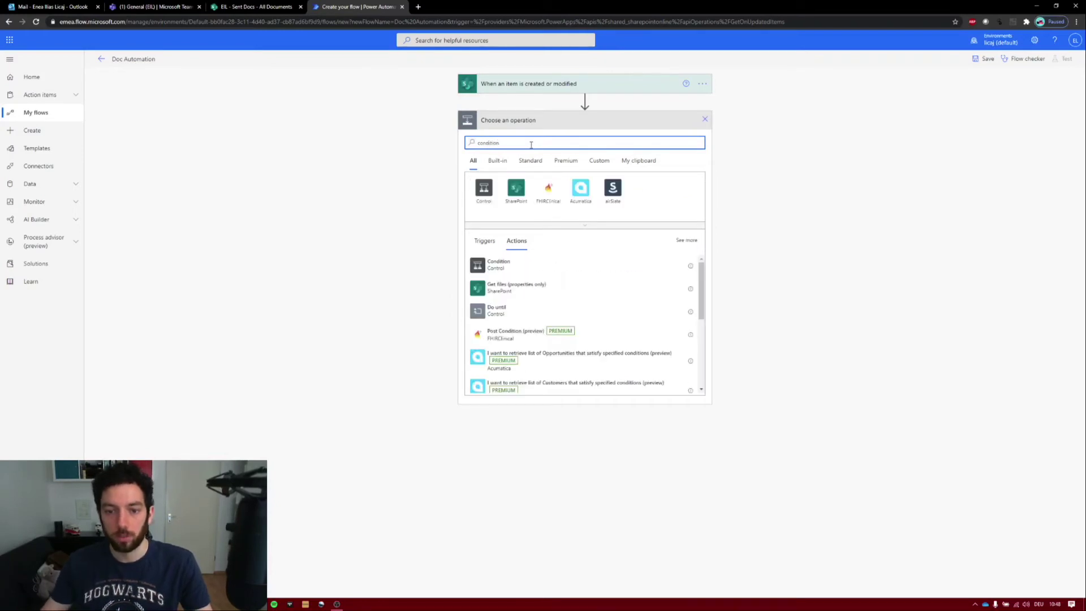
{"action": "left_click", "coordinate": [485, 265]}
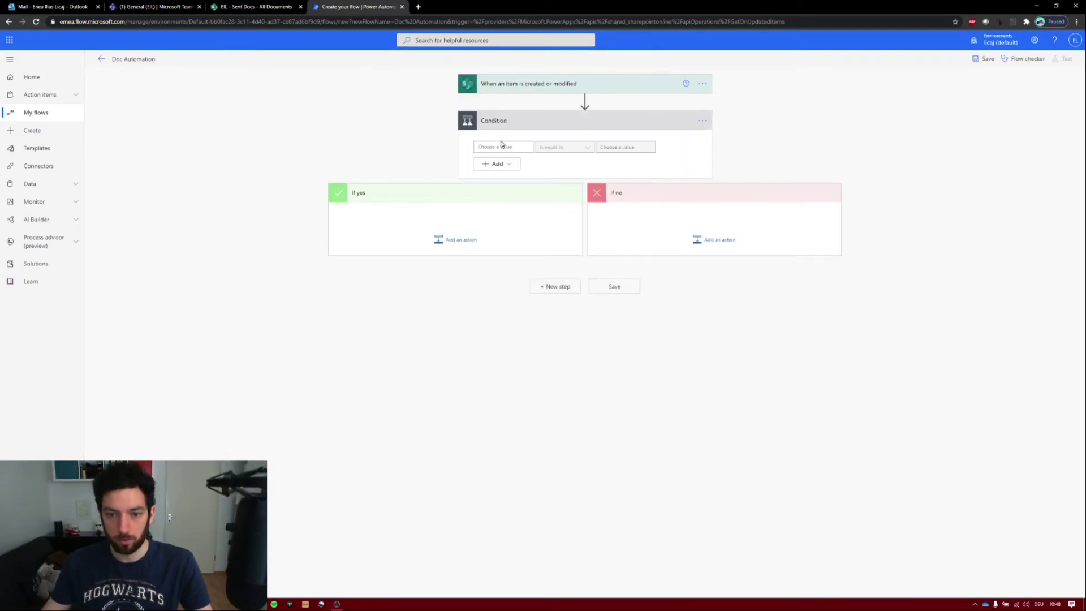
- Make the condition check whether Create Document Value is equal to Yes
{"action": "left_click", "coordinate": [503, 145]}
{"action": "left_click", "coordinate": [617, 209]}
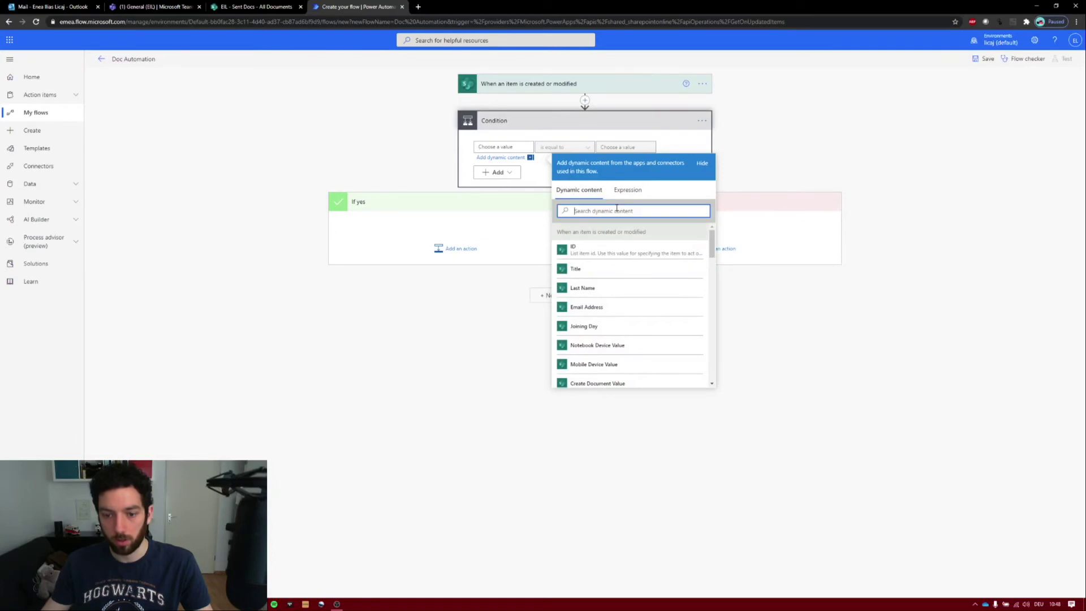
{"action": "type", "text": "docu"}
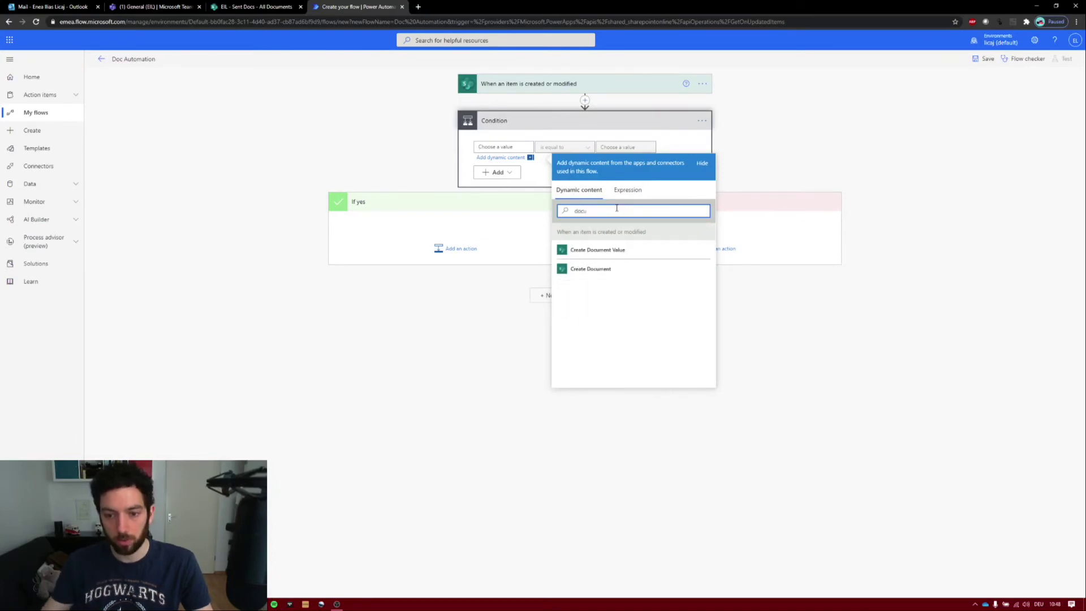
{"action": "left_click", "coordinate": [619, 249]}
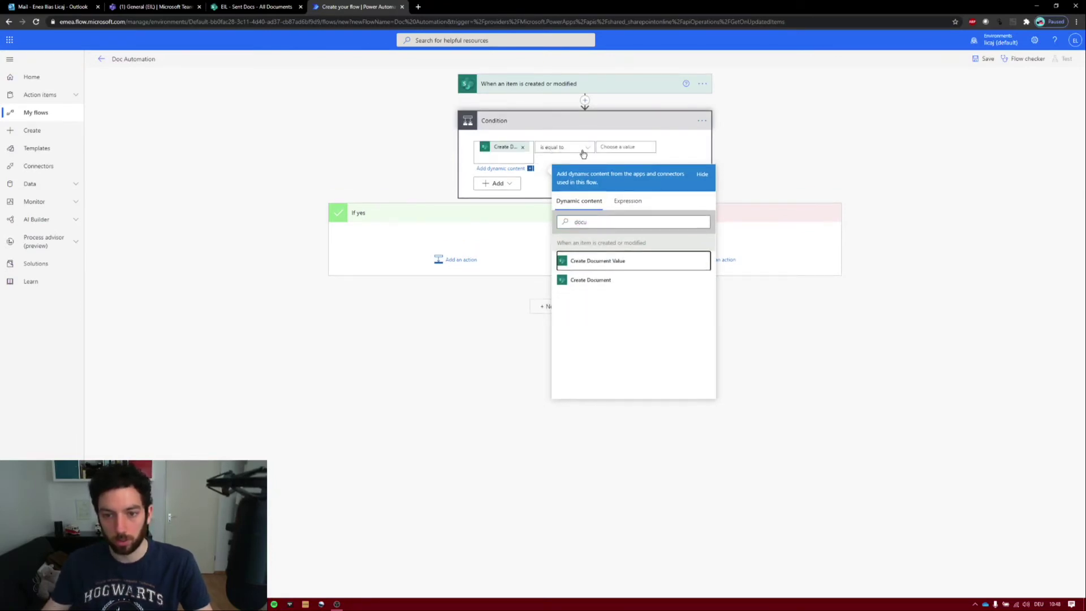
{"action": "left_click", "coordinate": [623, 148]}
{"action": "type", "text": "Yes"}
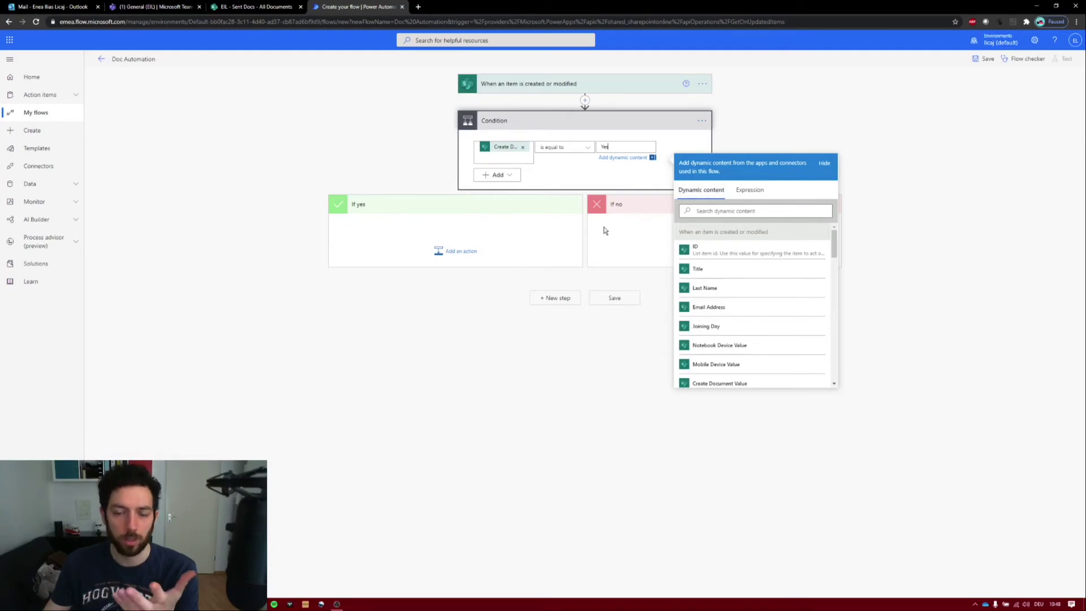
{"action": "left_click", "coordinate": [440, 250]}
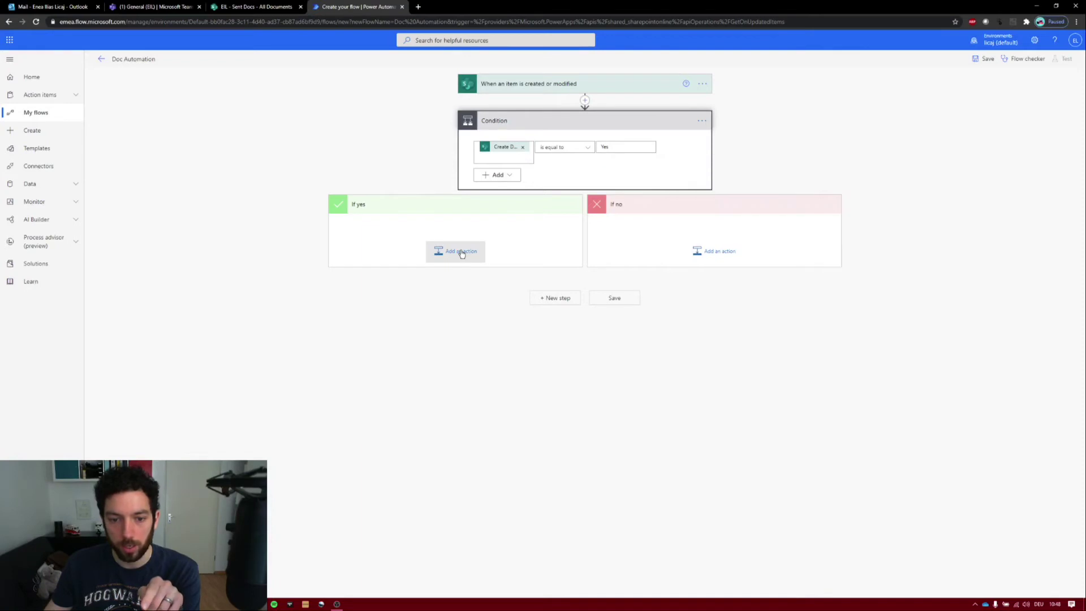
- On the yes branch, add a SharePoint Get file content action reading Doc Templates/Document.docx from the EIL site
{"action": "type", "text": "get file con"}
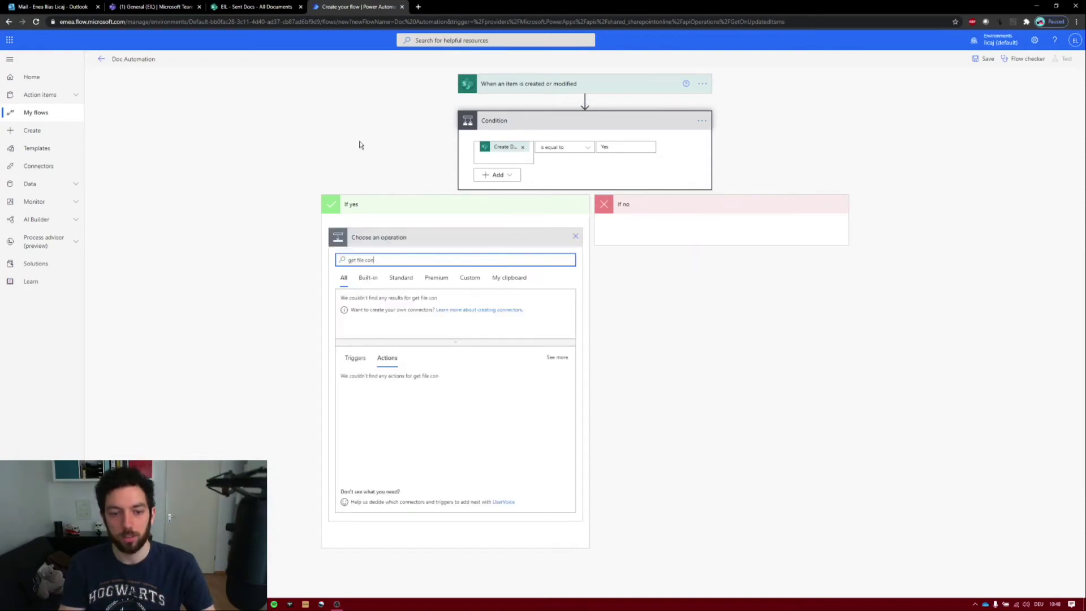
{"action": "type", "text": "tent"}
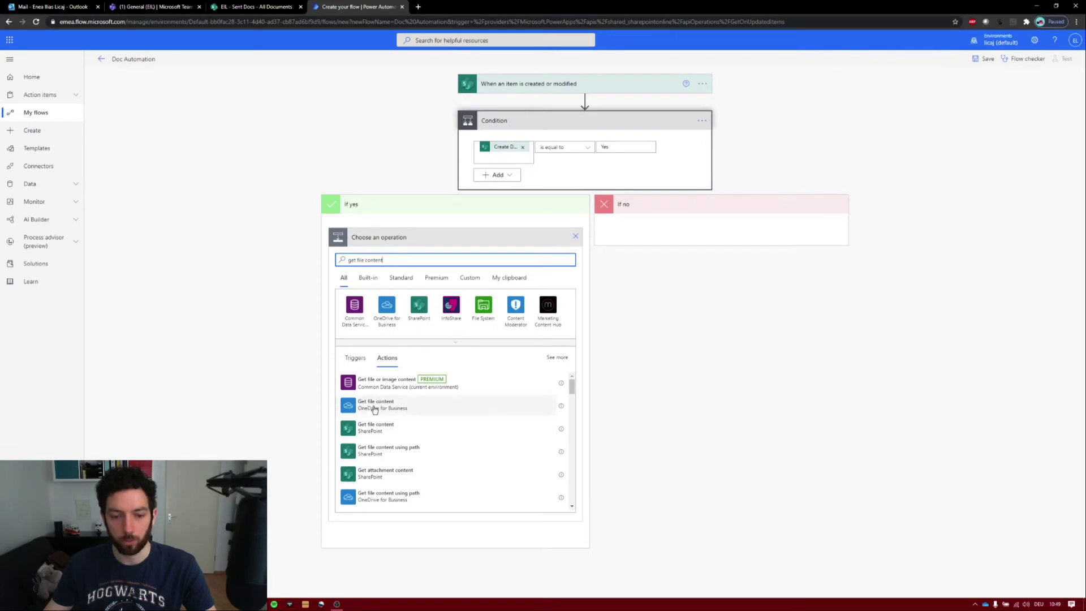
{"action": "left_click", "coordinate": [375, 428]}
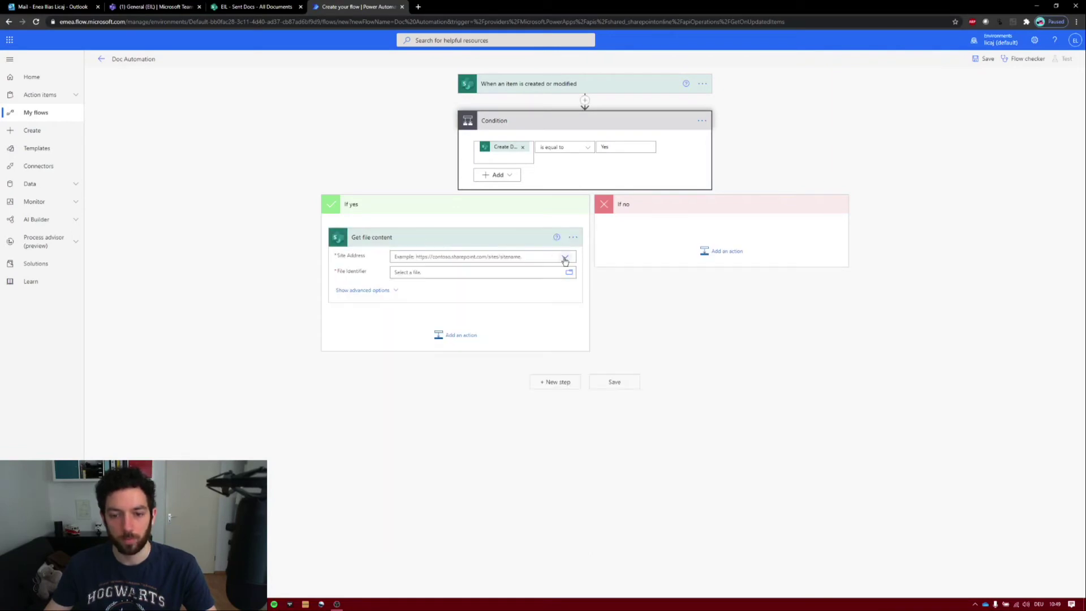
{"action": "left_click", "coordinate": [565, 260]}
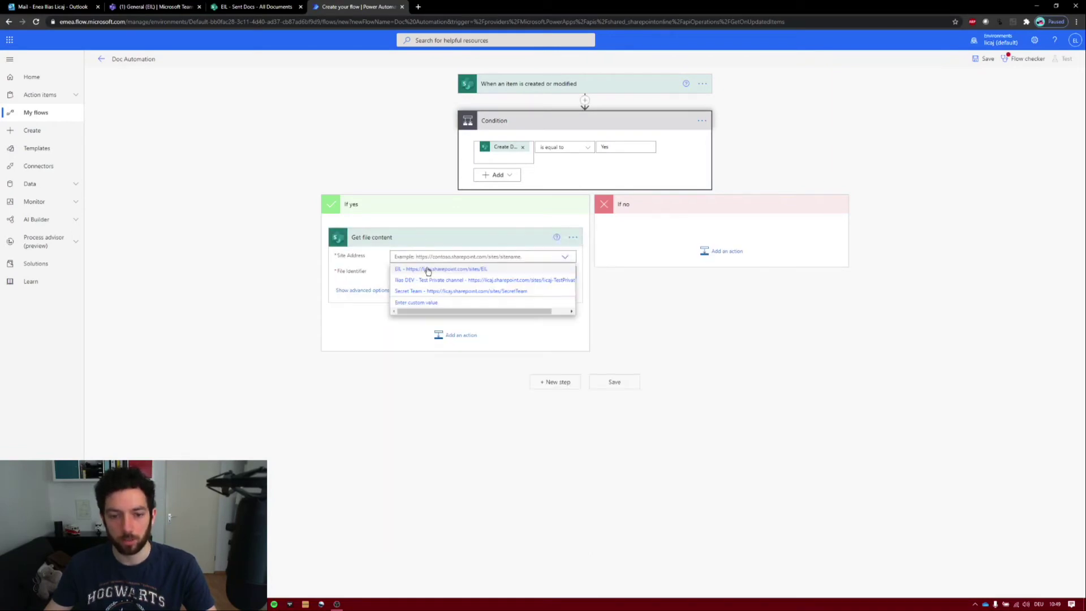
{"action": "left_click", "coordinate": [429, 270]}
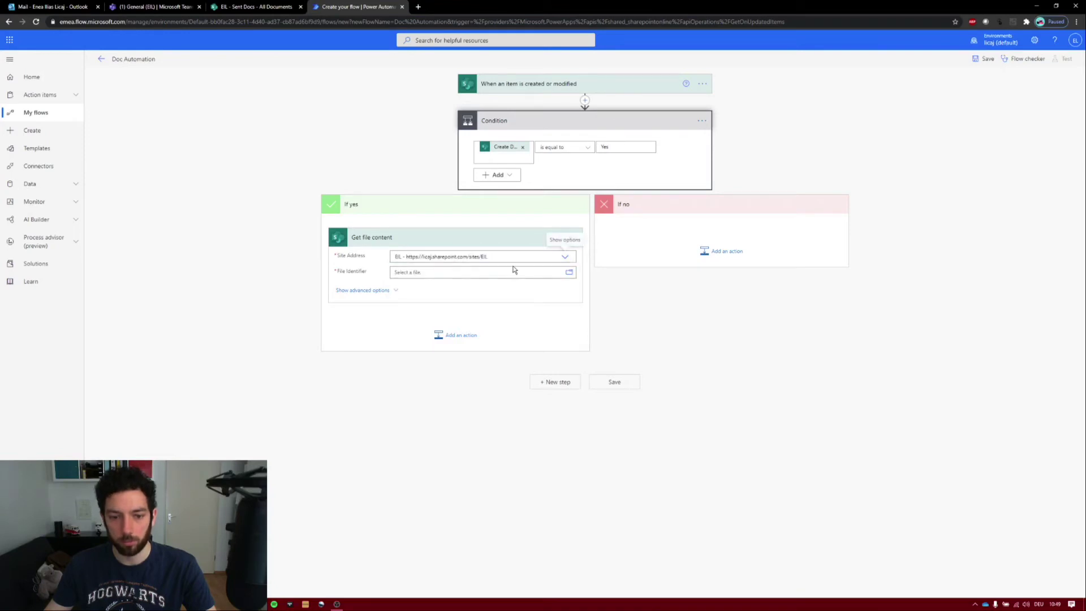
{"action": "left_click", "coordinate": [570, 272]}
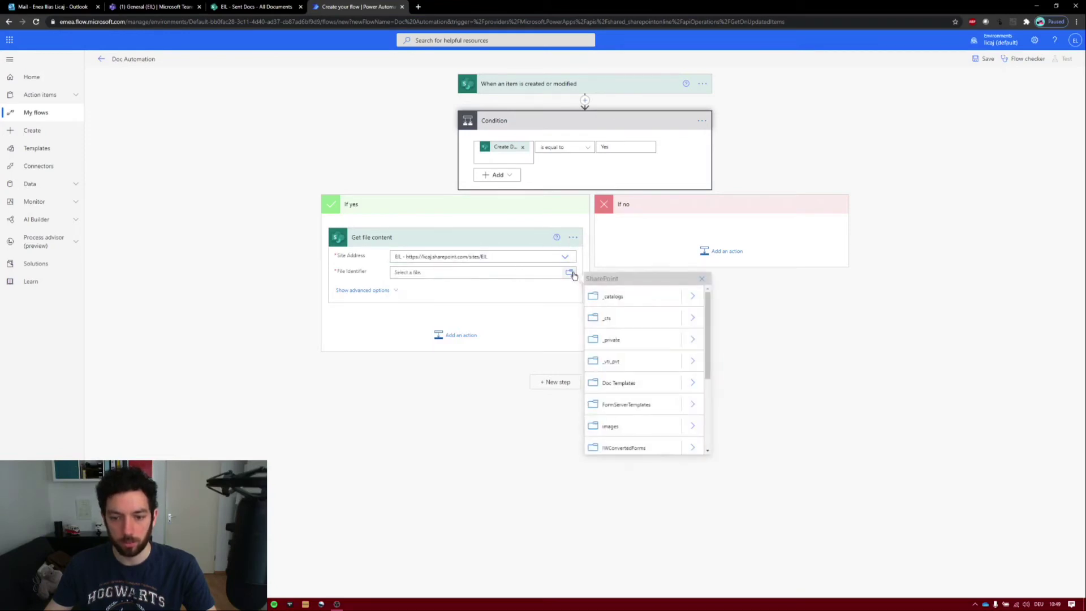
{"action": "left_click", "coordinate": [693, 377]}
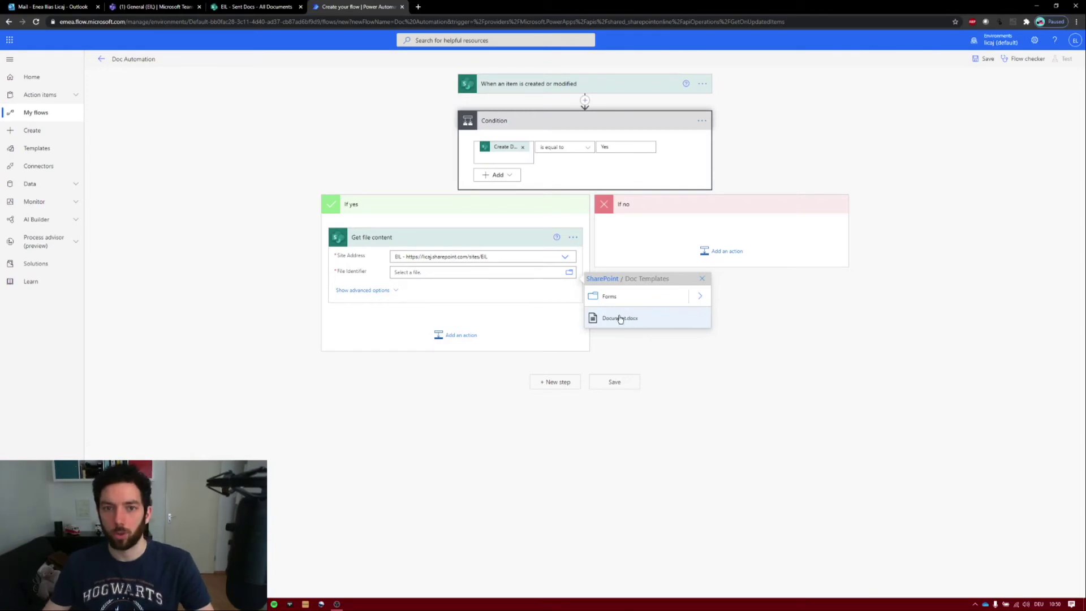
{"action": "left_click", "coordinate": [620, 317]}
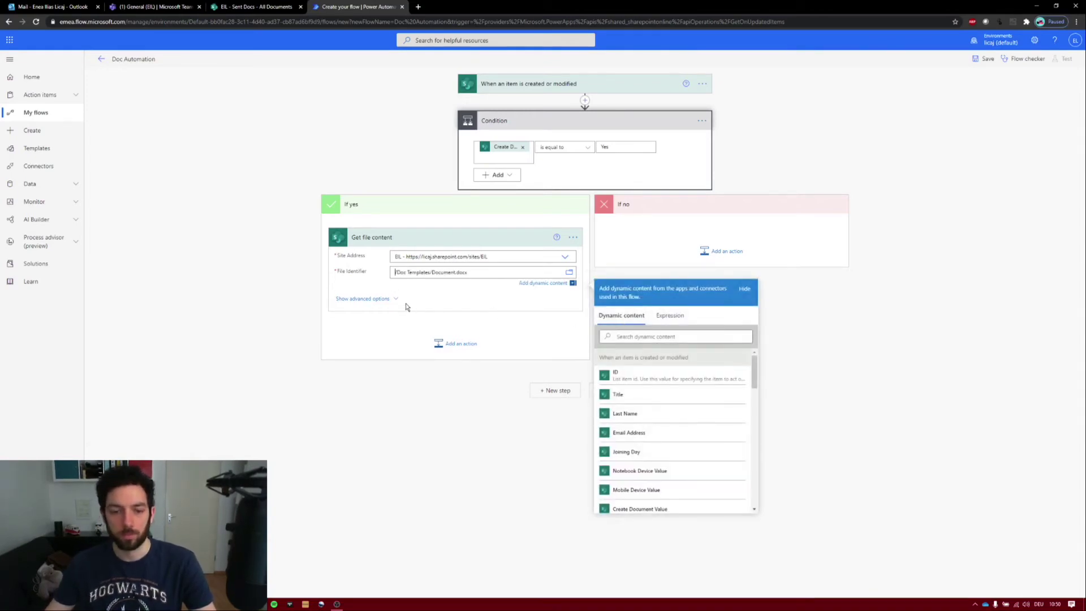
{"action": "left_click", "coordinate": [453, 340]}
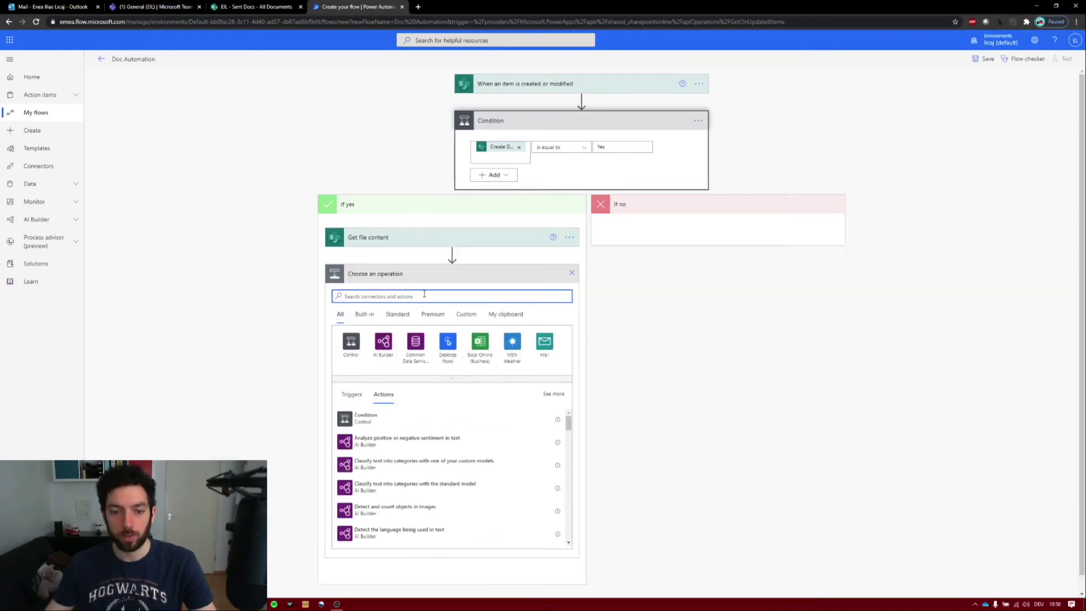
- Add a SharePoint Create file action saving to the Sent Docs folder on the EIL site
{"action": "type", "text": "c"}
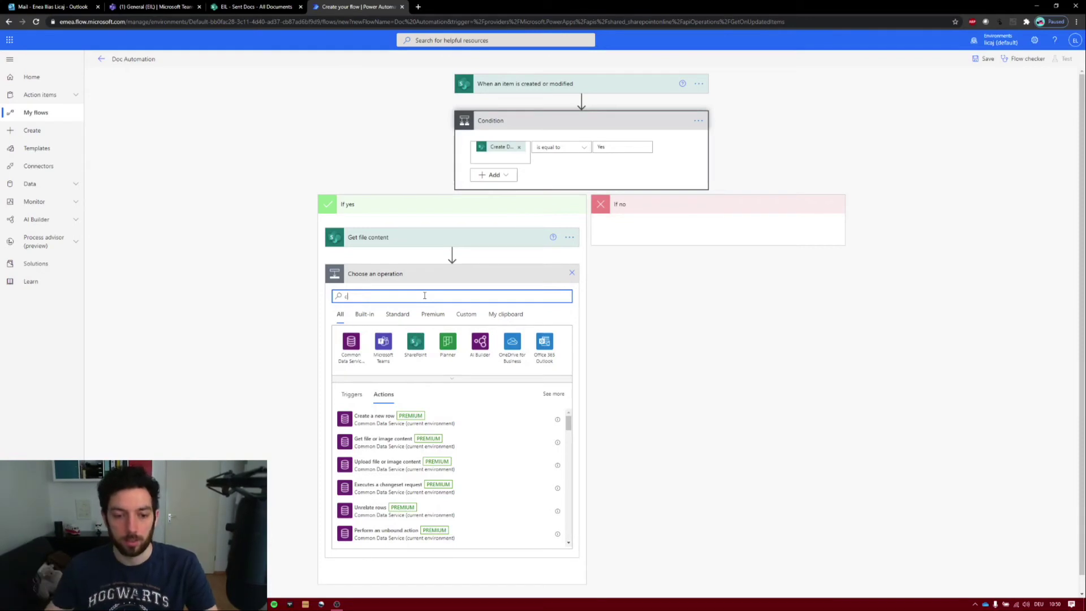
{"action": "type", "text": "reate file"}
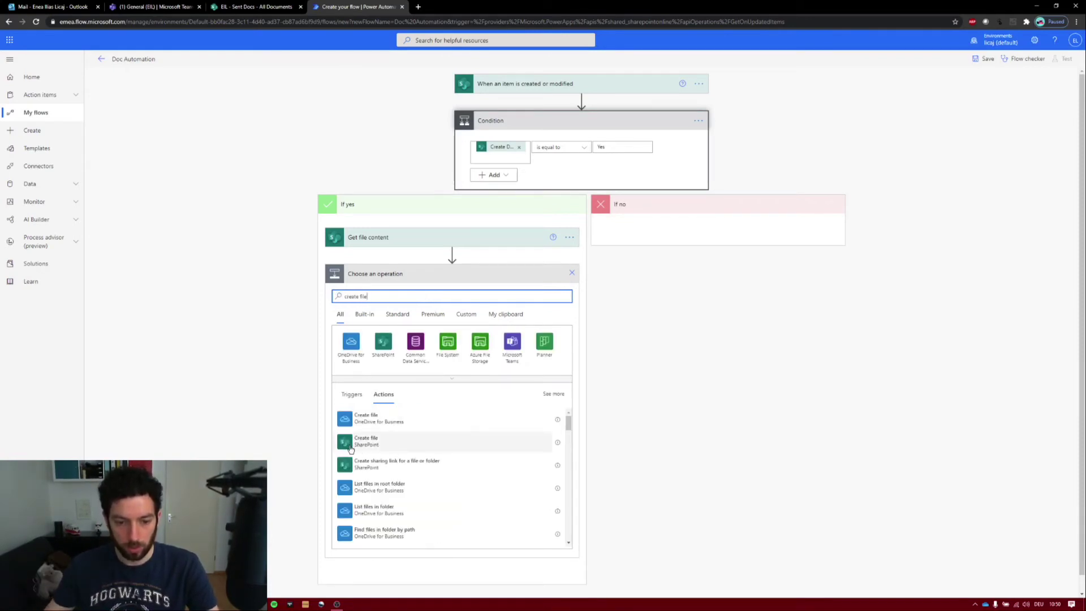
{"action": "left_click", "coordinate": [366, 441]}
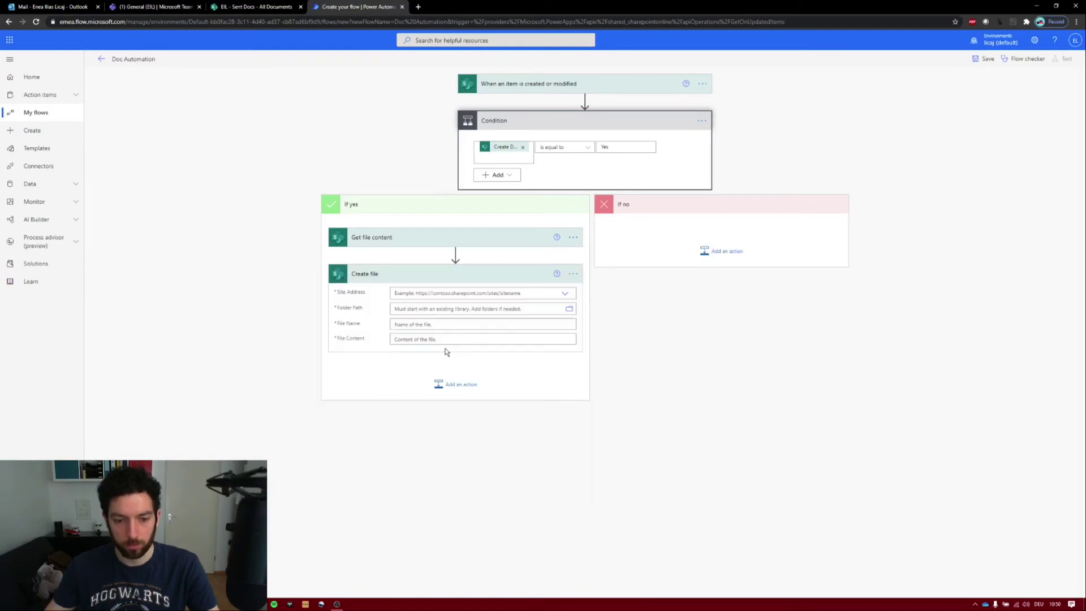
{"action": "left_click", "coordinate": [561, 299]}
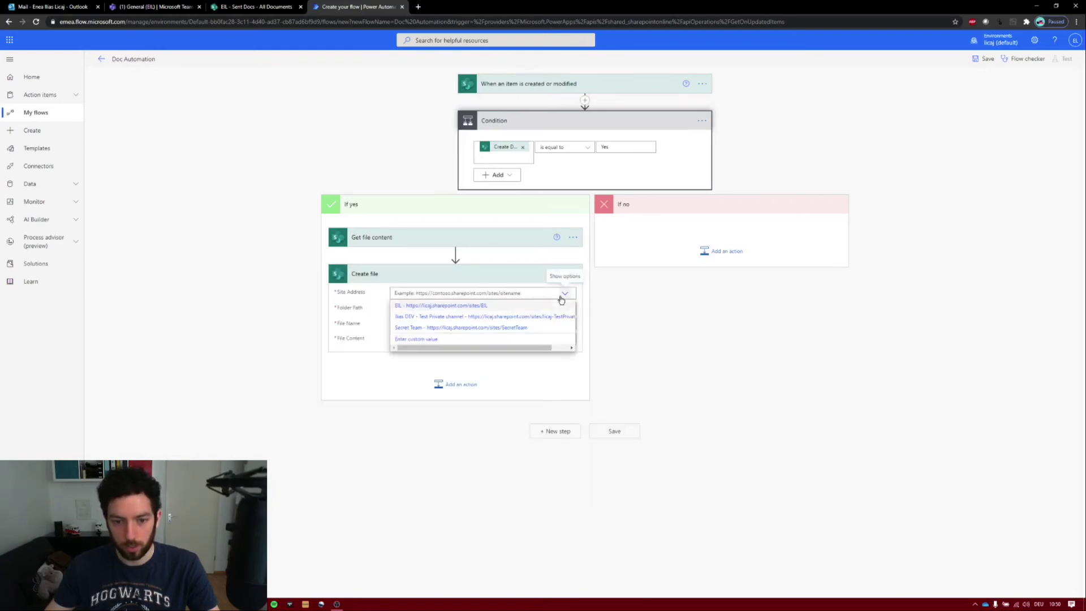
{"action": "left_click", "coordinate": [409, 307]}
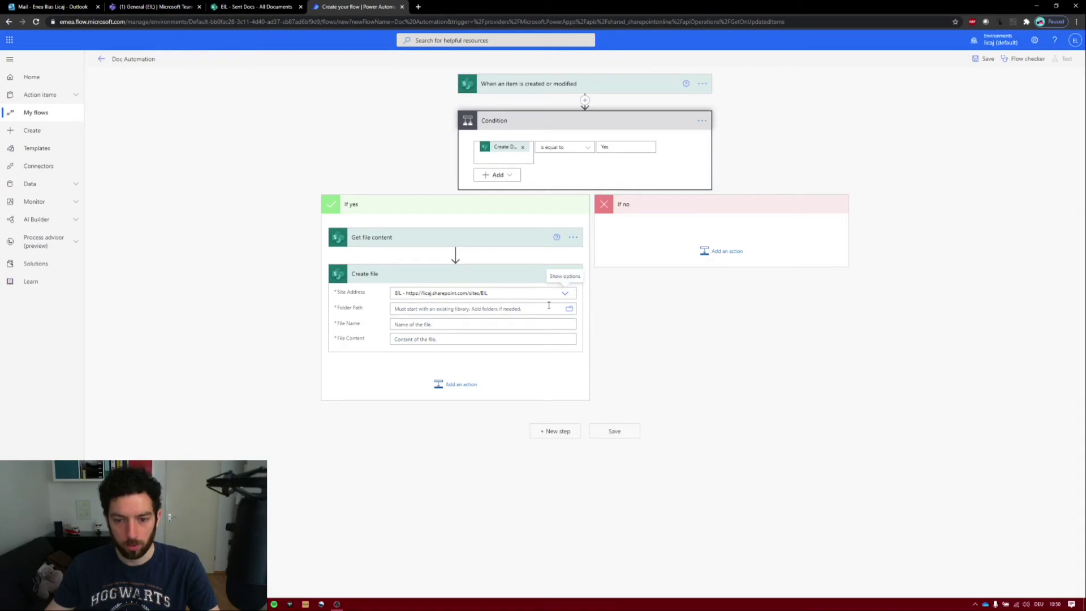
{"action": "left_click", "coordinate": [569, 308]}
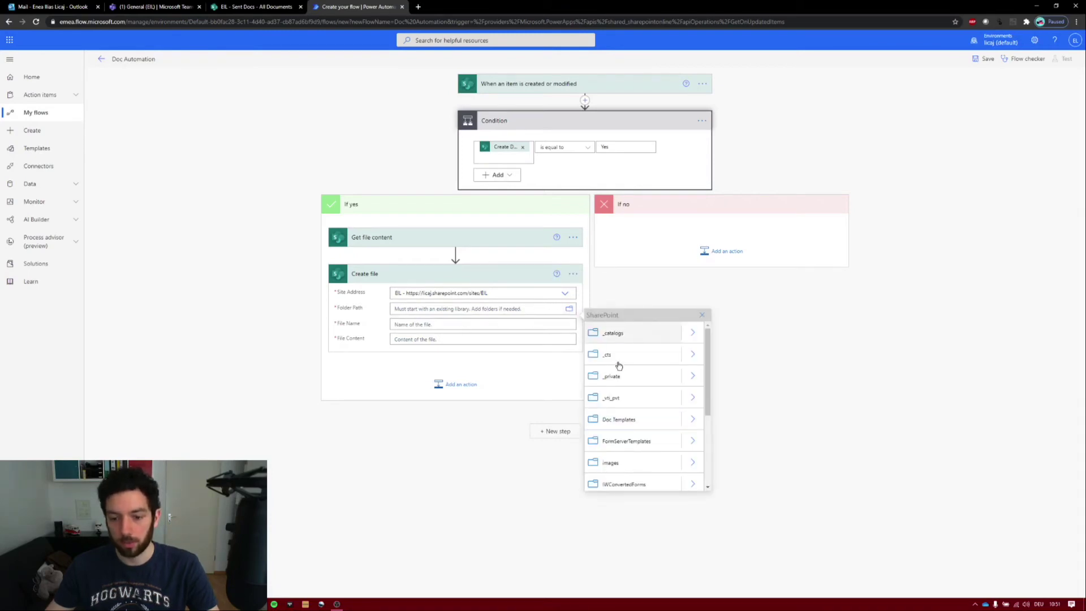
{"action": "scroll", "coordinate": [644, 441], "scroll_direction": "down", "scroll_amount": 3}
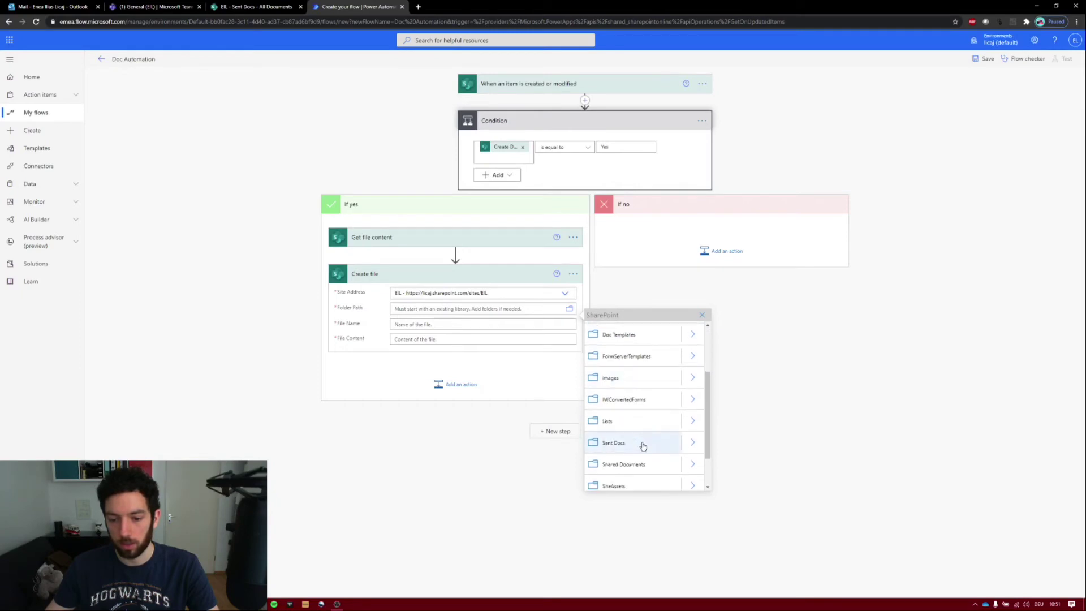
{"action": "left_click", "coordinate": [643, 442]}
- Name the new file after the item's Title and fill it with the template's File Content
{"action": "left_click", "coordinate": [440, 327]}
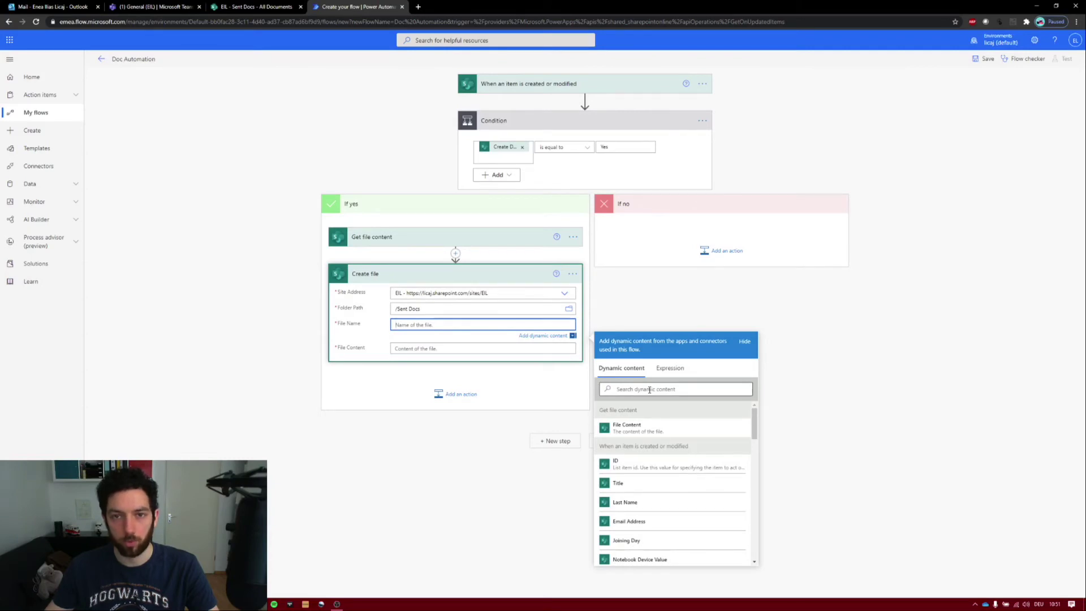
{"action": "left_click", "coordinate": [650, 390]}
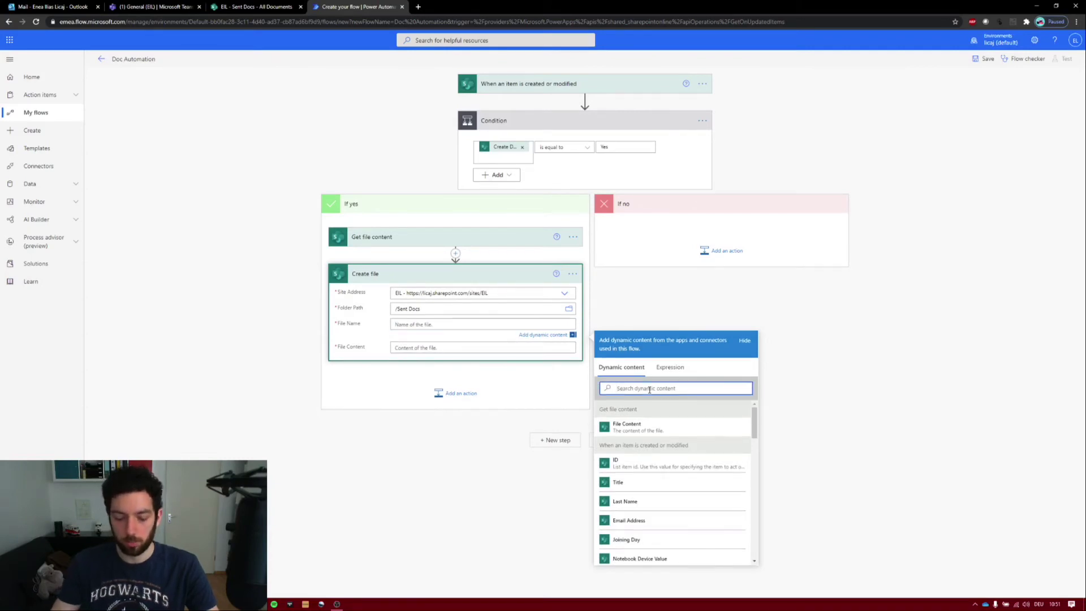
{"action": "type", "text": "title"}
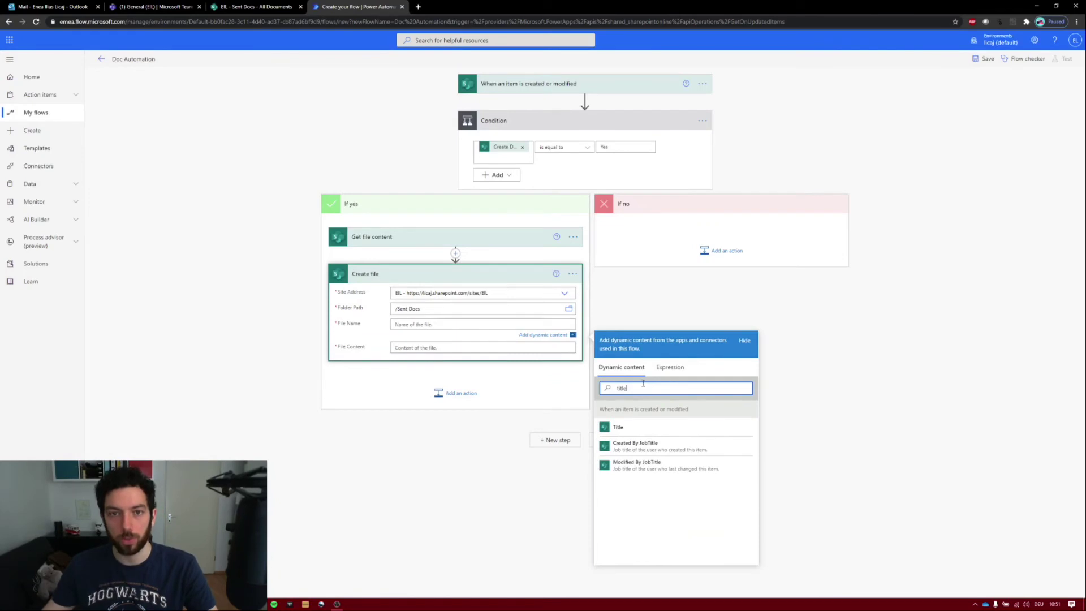
{"action": "left_click", "coordinate": [645, 428]}
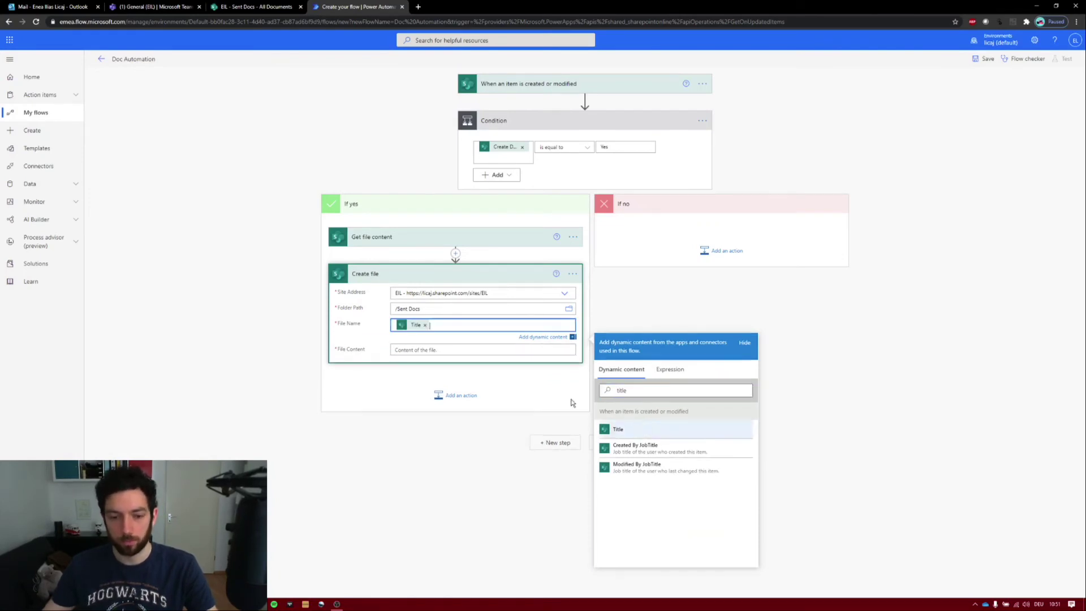
{"action": "left_click", "coordinate": [461, 348]}
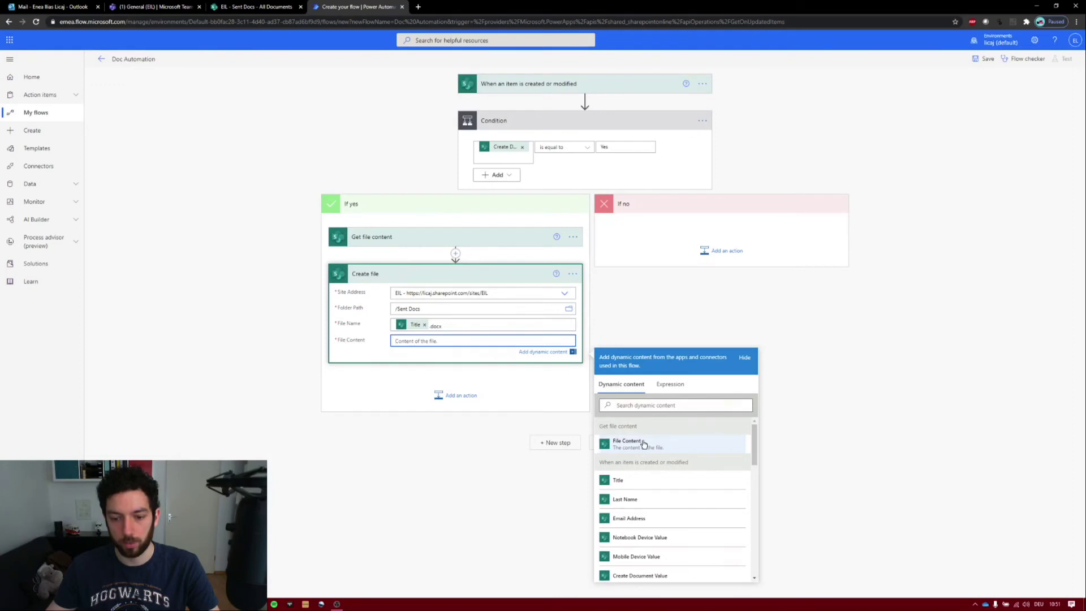
{"action": "left_click", "coordinate": [644, 445]}
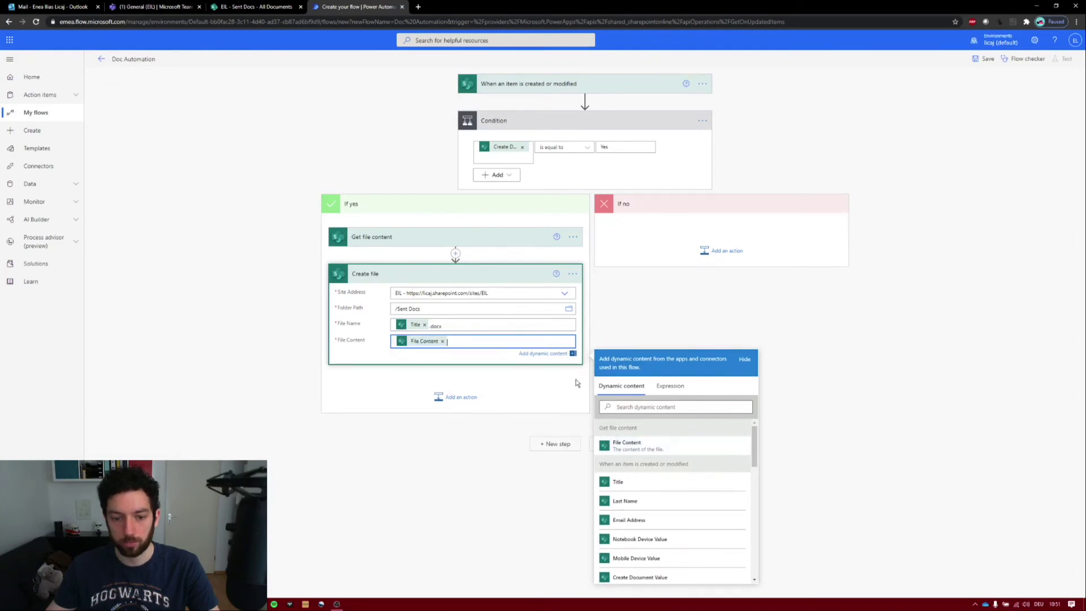
{"action": "left_click", "coordinate": [441, 274]}
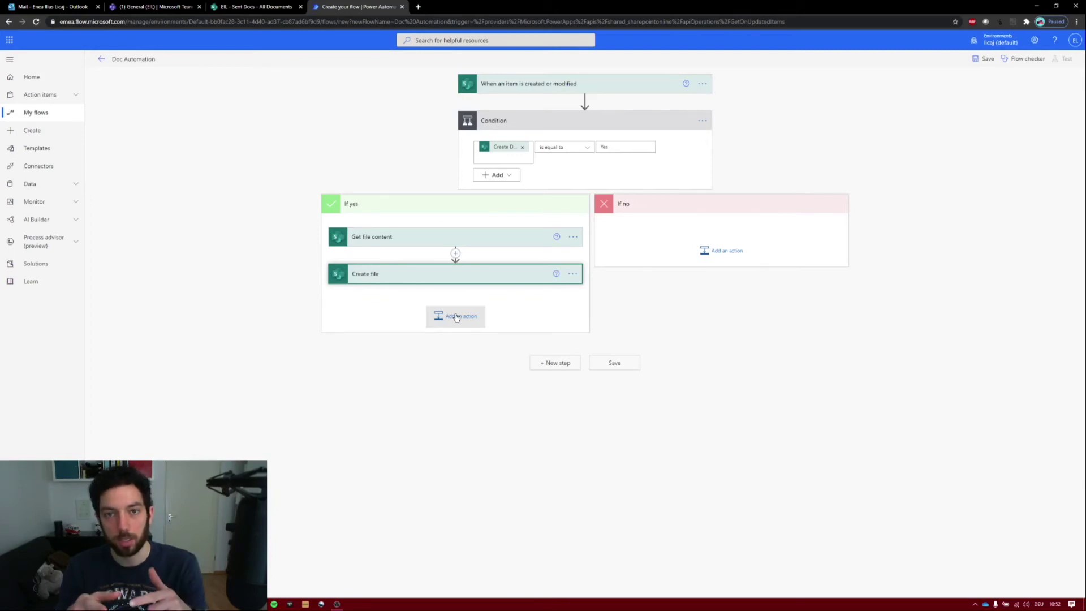
- Add an Update file properties step on EIL's Sent Docs library, identifying the file by the created file's ItemId
{"action": "left_click", "coordinate": [457, 317]}
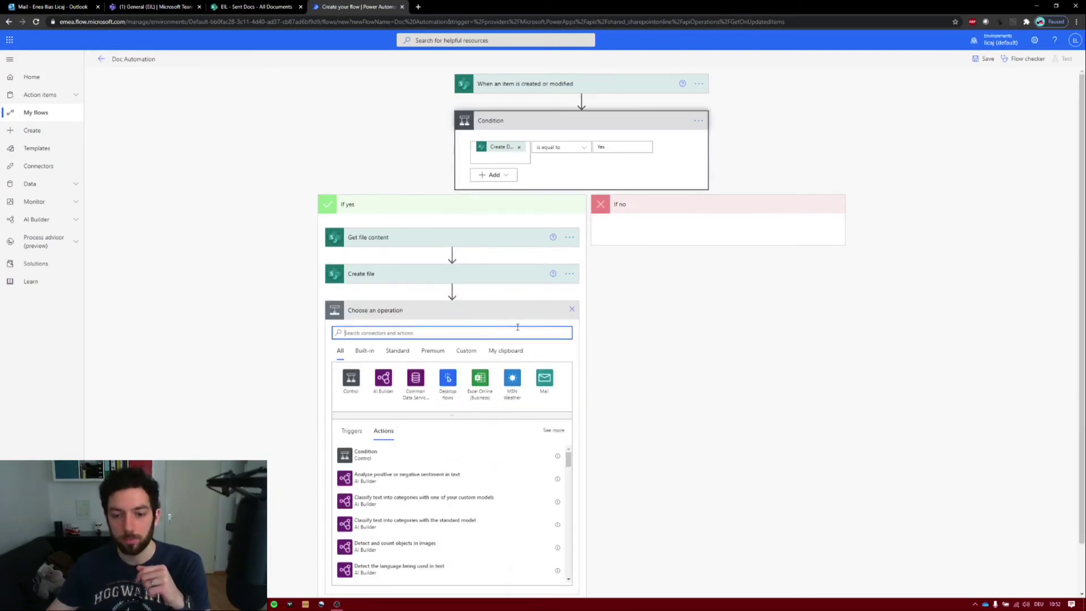
{"action": "type", "text": "up"}
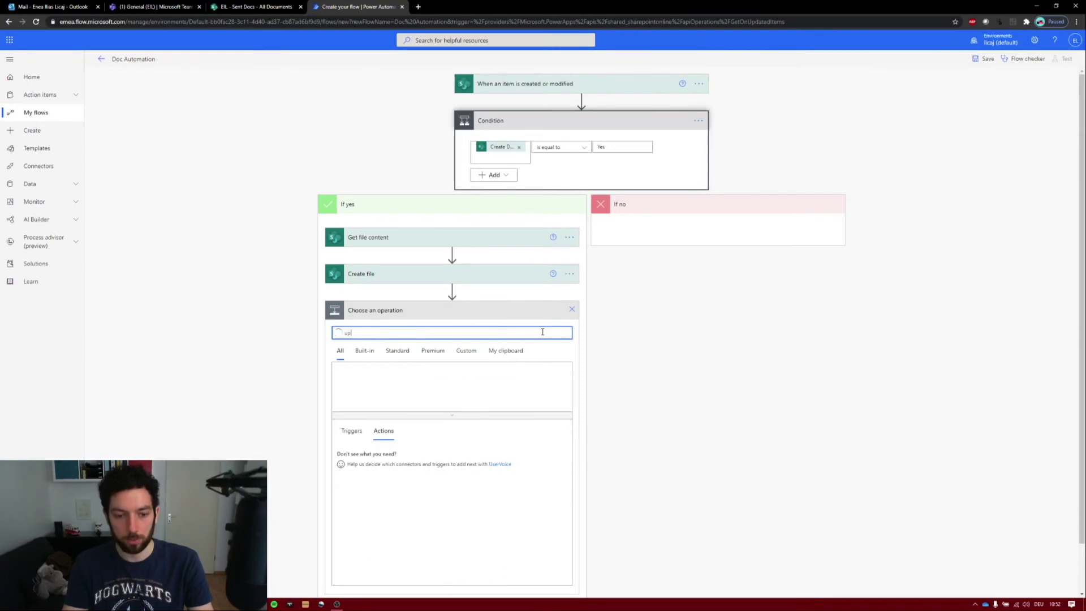
{"action": "type", "text": "date file pro"}
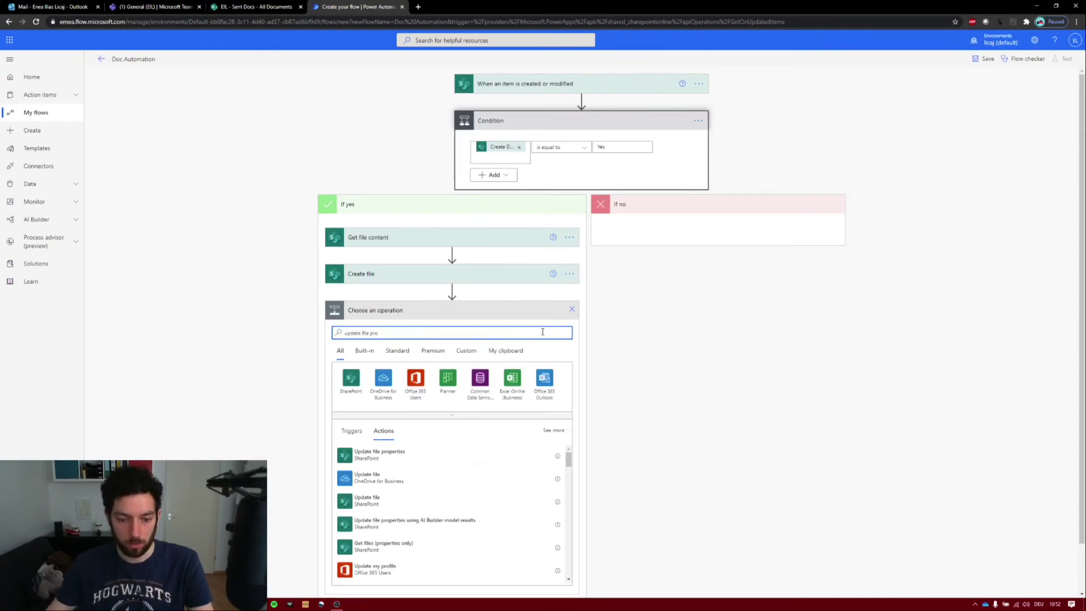
{"action": "left_click", "coordinate": [400, 460]}
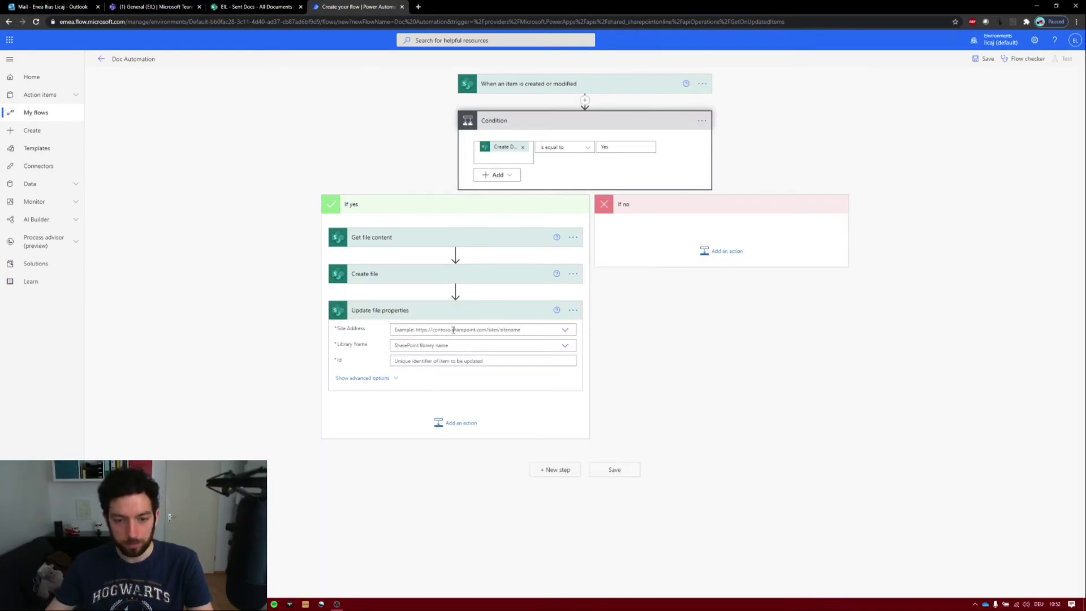
{"action": "left_click", "coordinate": [565, 331]}
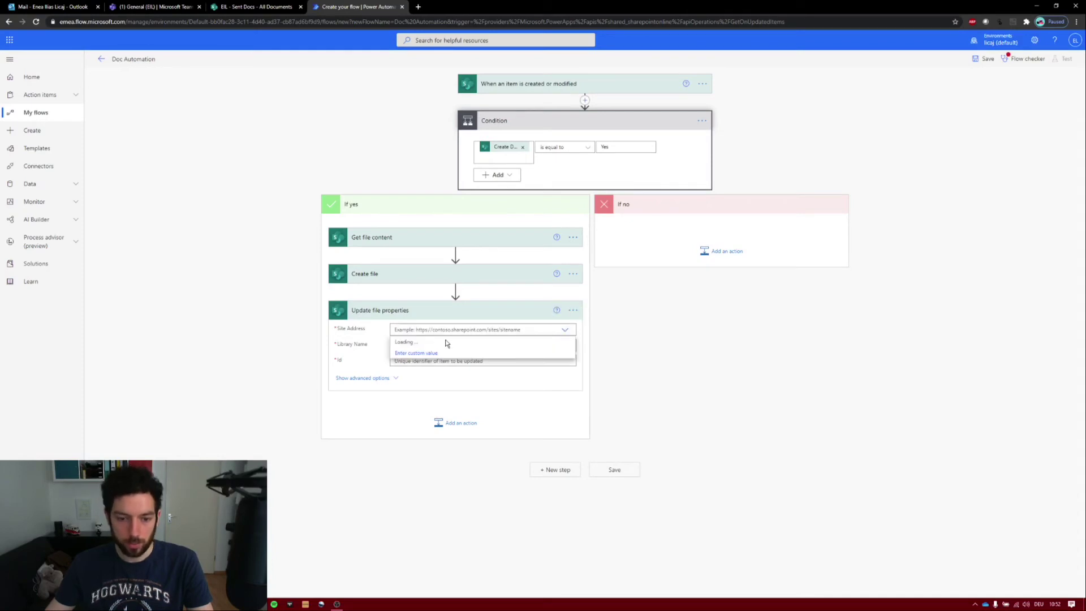
{"action": "left_click", "coordinate": [416, 345]}
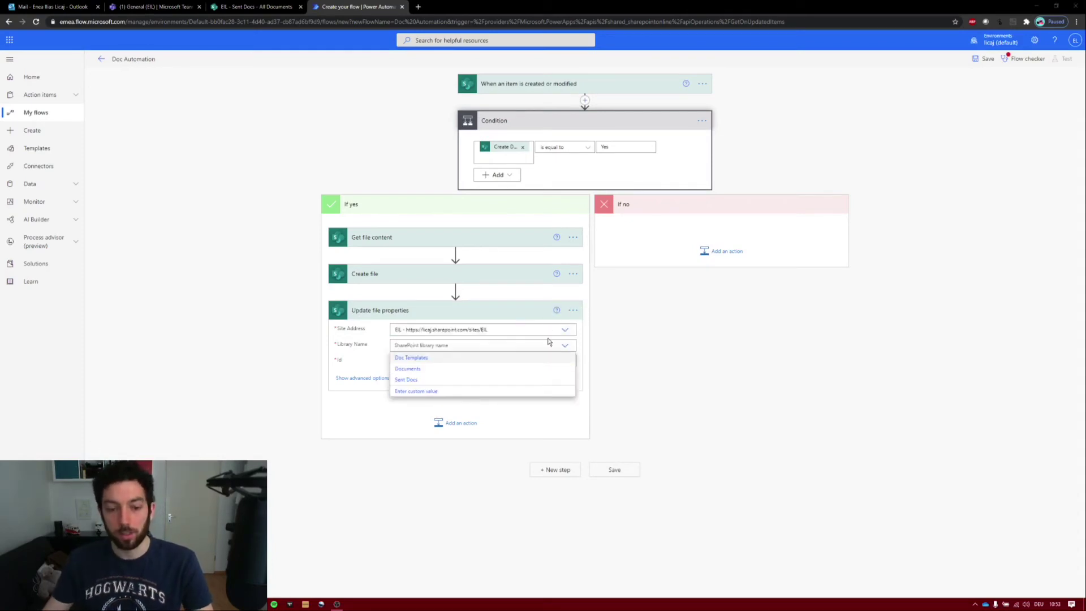
{"action": "left_click", "coordinate": [420, 379]}
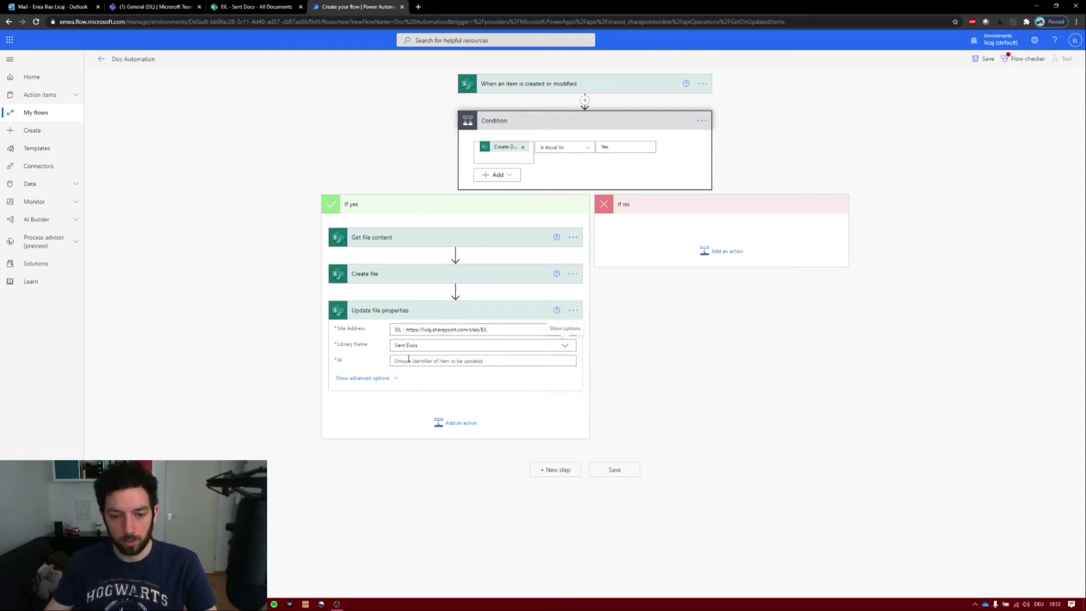
{"action": "left_click", "coordinate": [416, 361]}
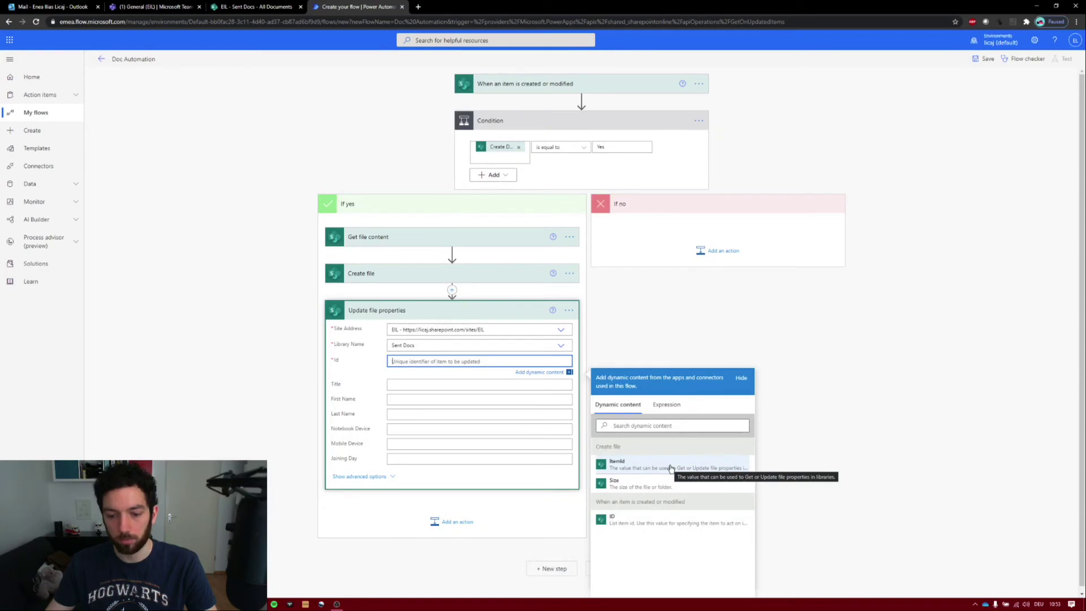
{"action": "left_click", "coordinate": [634, 464]}
- Set the Title property to the item's Title dynamic value
{"action": "key", "text": "Tab"}
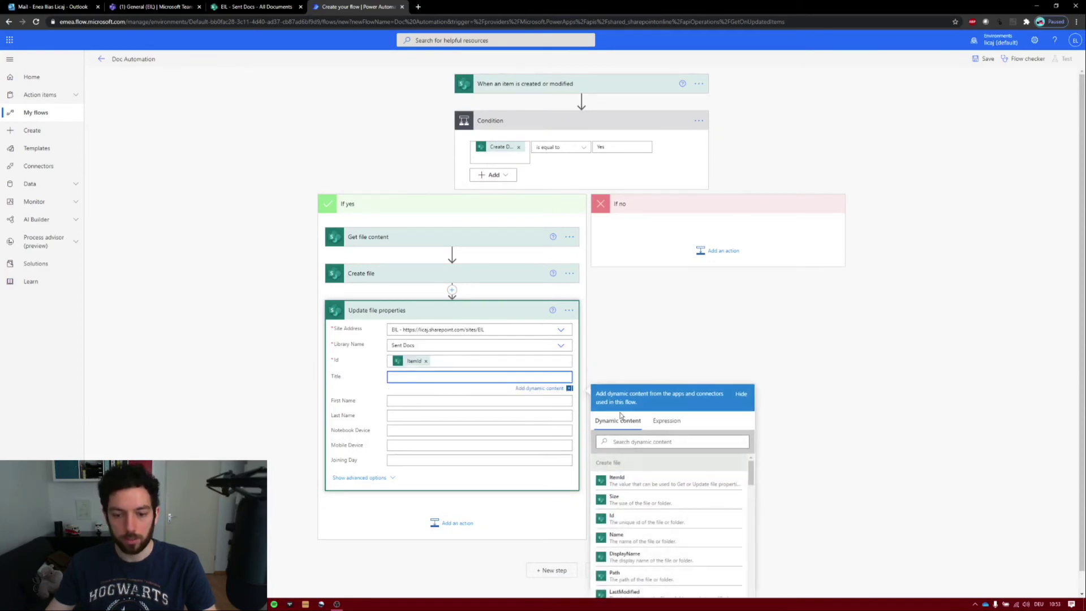
{"action": "left_click", "coordinate": [674, 442]}
{"action": "scroll", "coordinate": [753, 353], "scroll_direction": "down", "scroll_amount": 1}
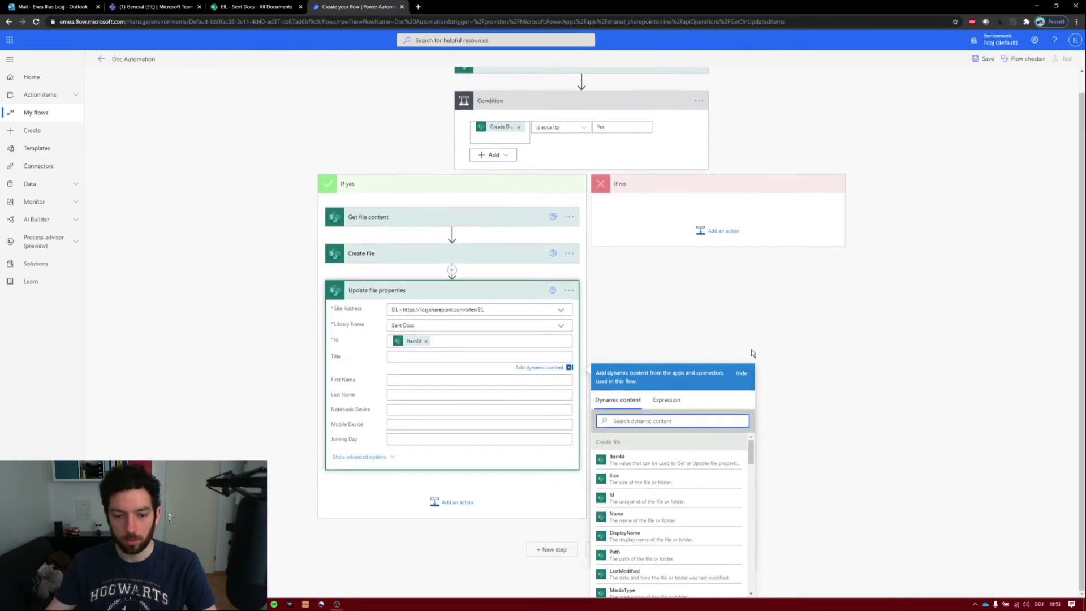
{"action": "left_click", "coordinate": [461, 356]}
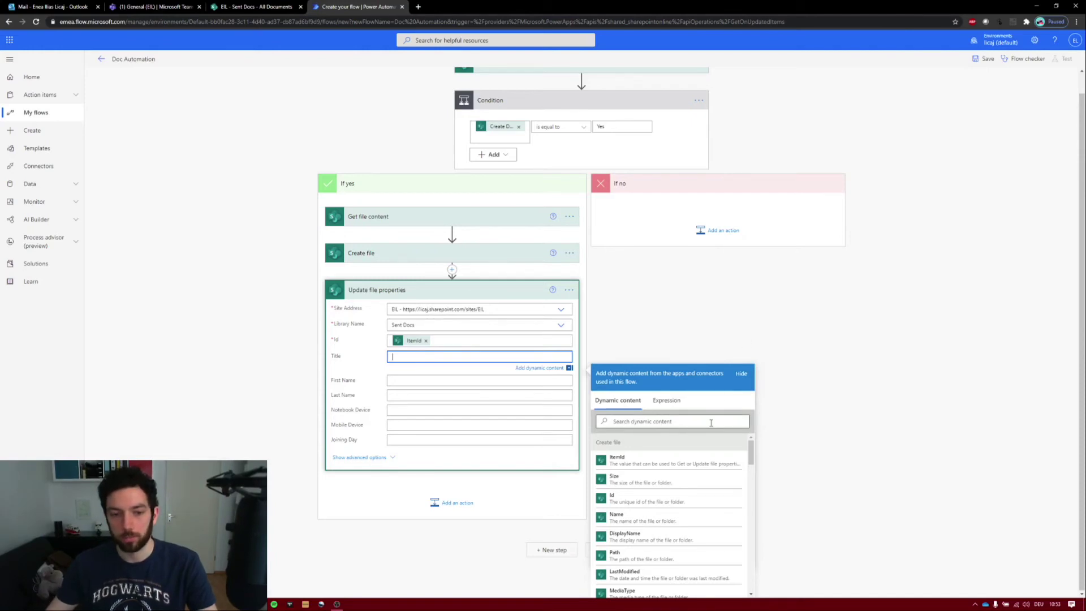
{"action": "left_click", "coordinate": [407, 253]}
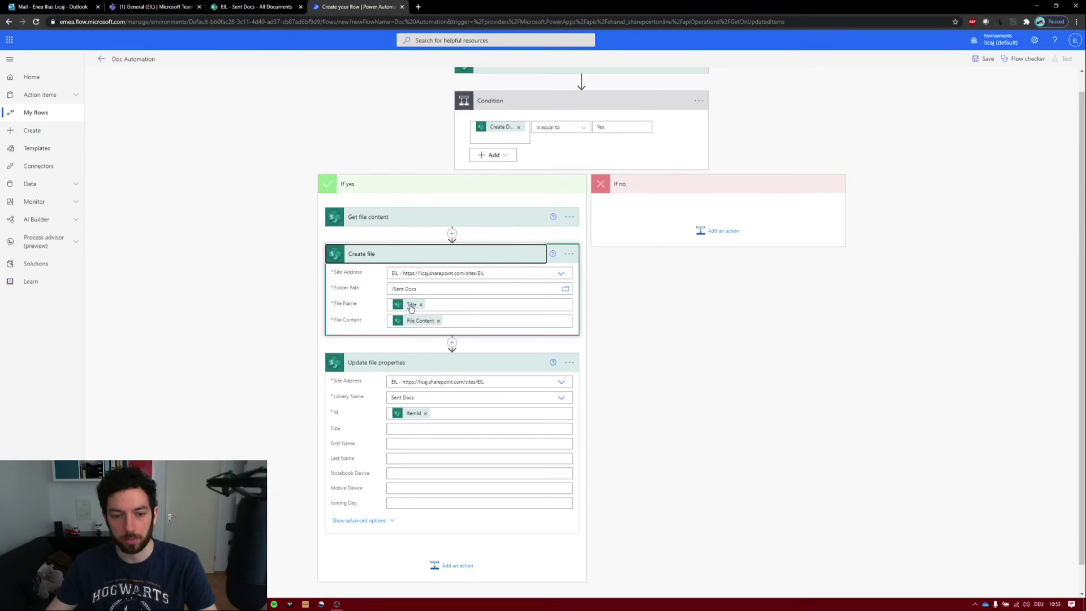
{"action": "left_click", "coordinate": [430, 431]}
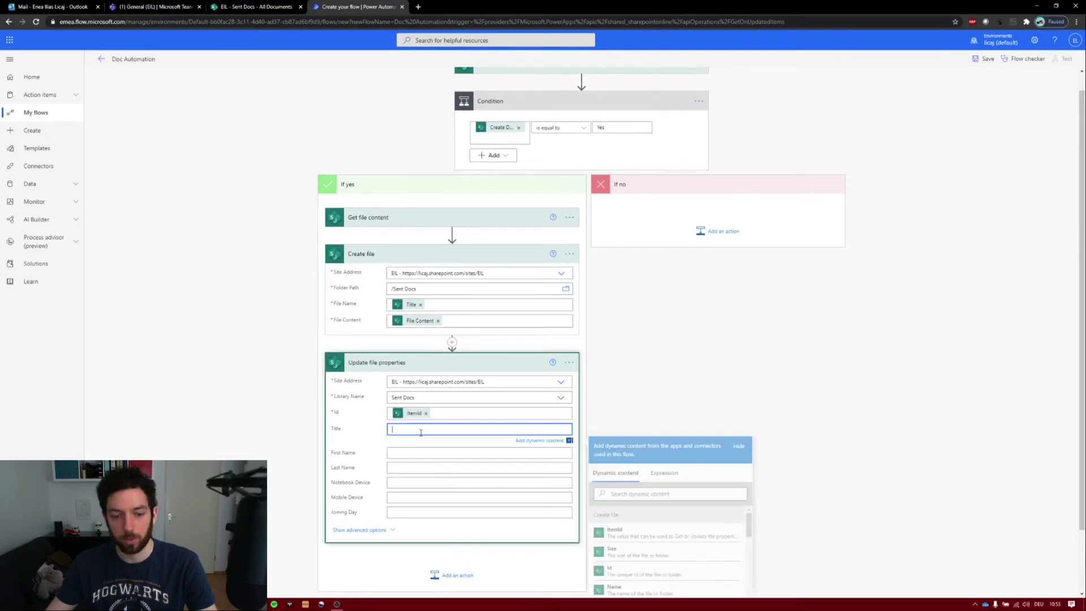
{"action": "scroll", "coordinate": [822, 393], "scroll_direction": "down", "scroll_amount": 1}
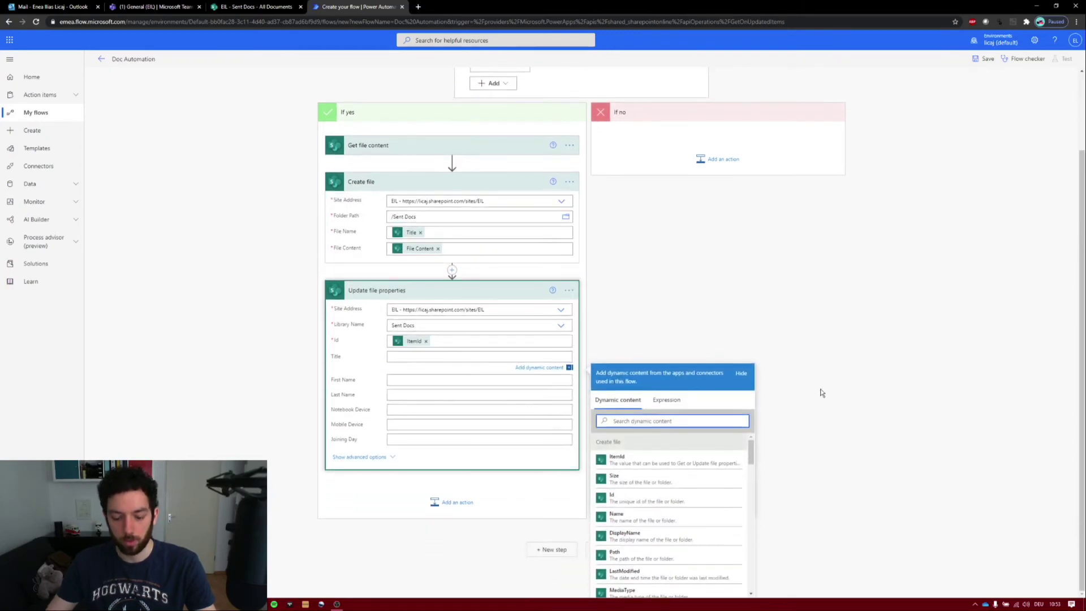
{"action": "type", "text": "title"}
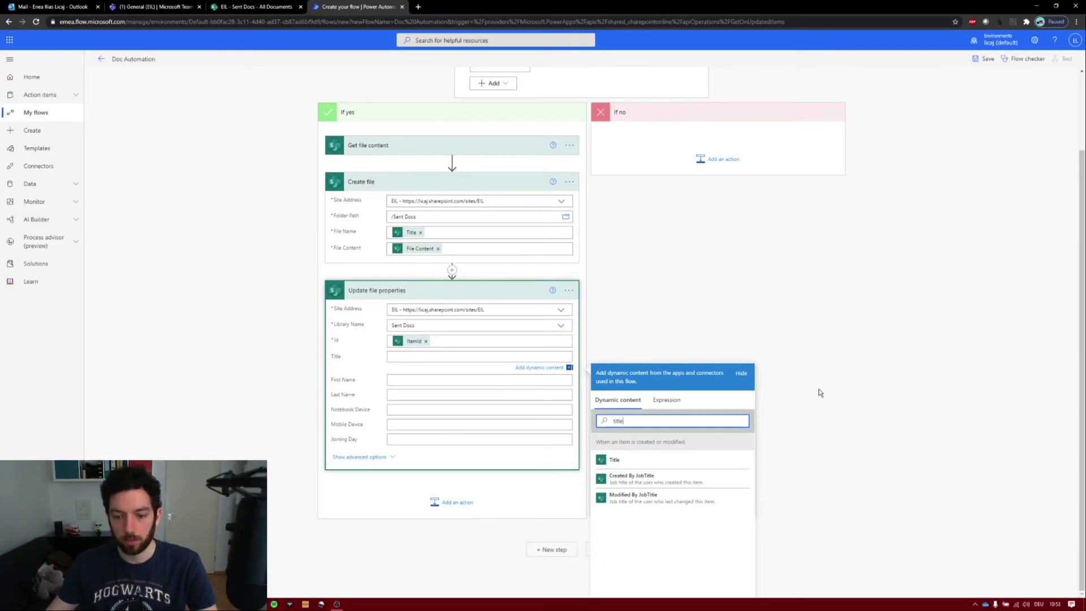
{"action": "left_click", "coordinate": [681, 458]}
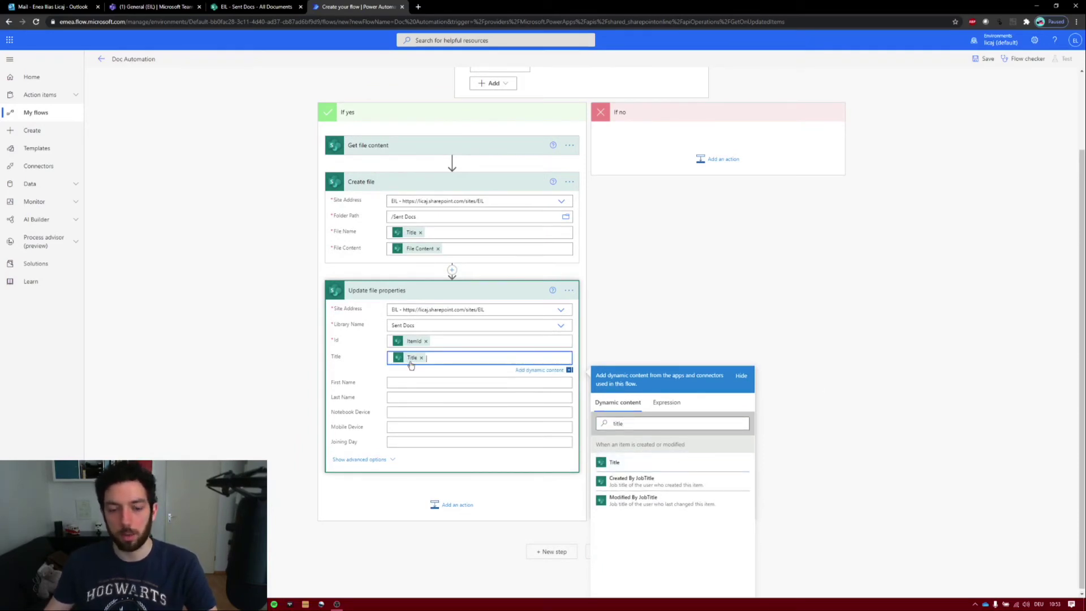
{"action": "left_click", "coordinate": [411, 394]}
- Fill the First Name property with the item's Title value
{"action": "scroll", "coordinate": [409, 392], "scroll_direction": "up", "scroll_amount": 1}
{"action": "left_click", "coordinate": [409, 392]}
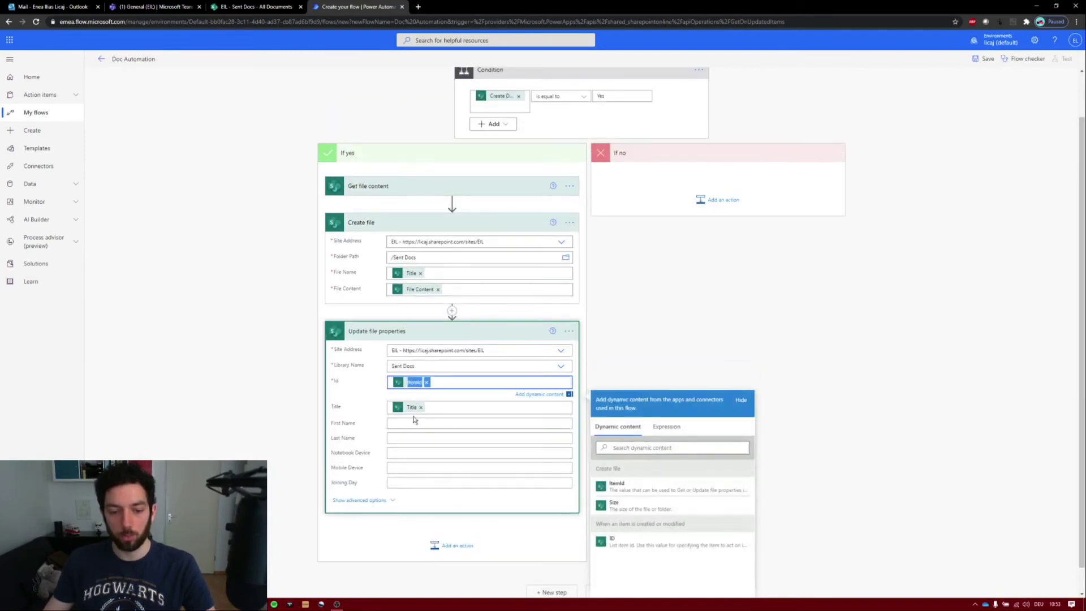
{"action": "left_click", "coordinate": [430, 375]}
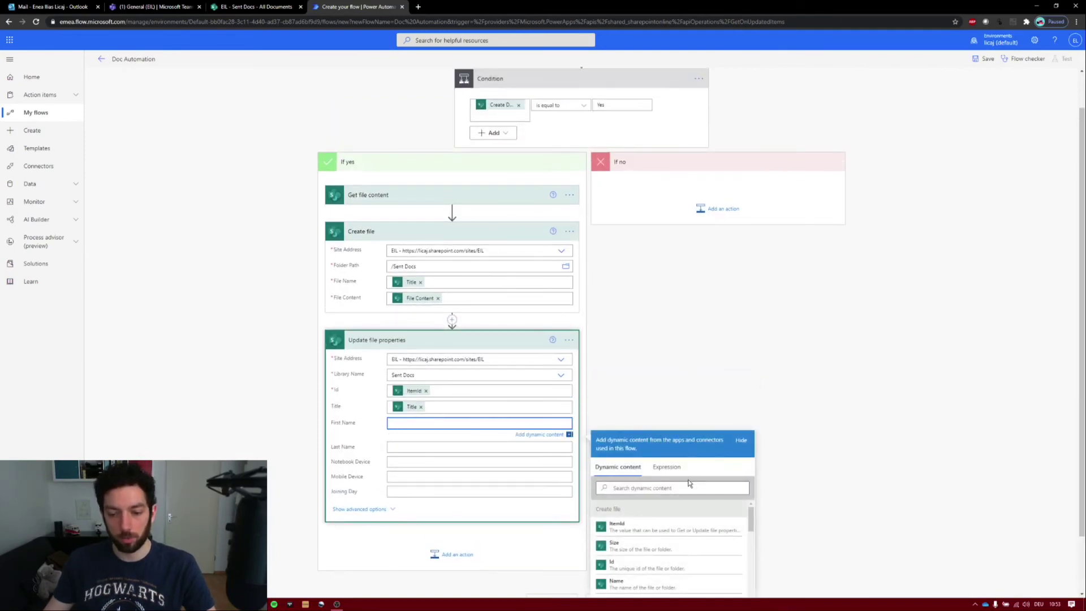
{"action": "left_click", "coordinate": [690, 485]}
{"action": "scroll", "coordinate": [718, 349], "scroll_direction": "down", "scroll_amount": 1}
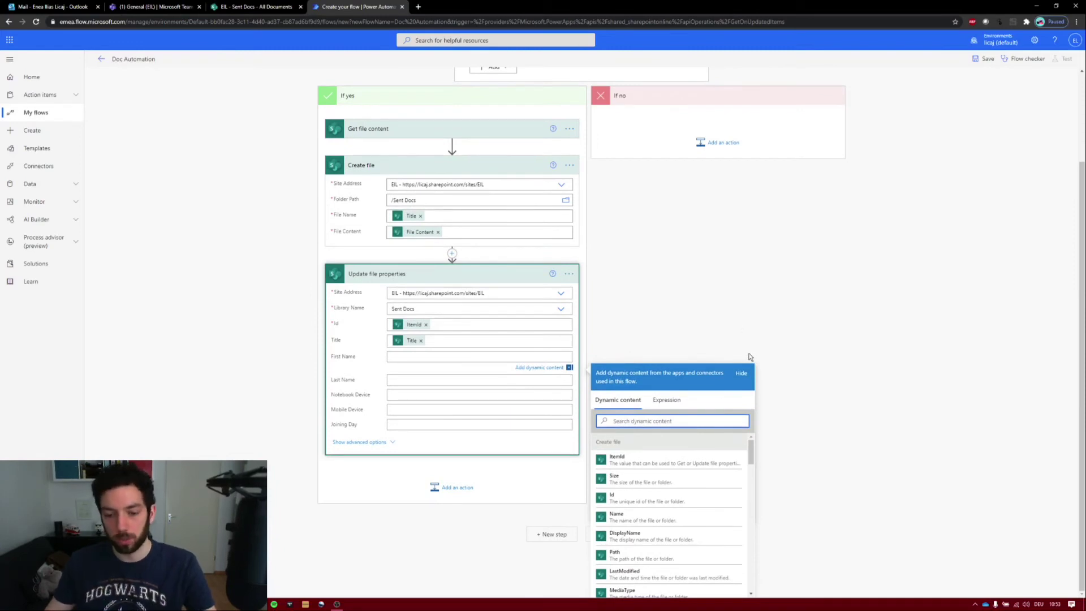
{"action": "type", "text": "title"}
{"action": "left_click", "coordinate": [667, 463]}
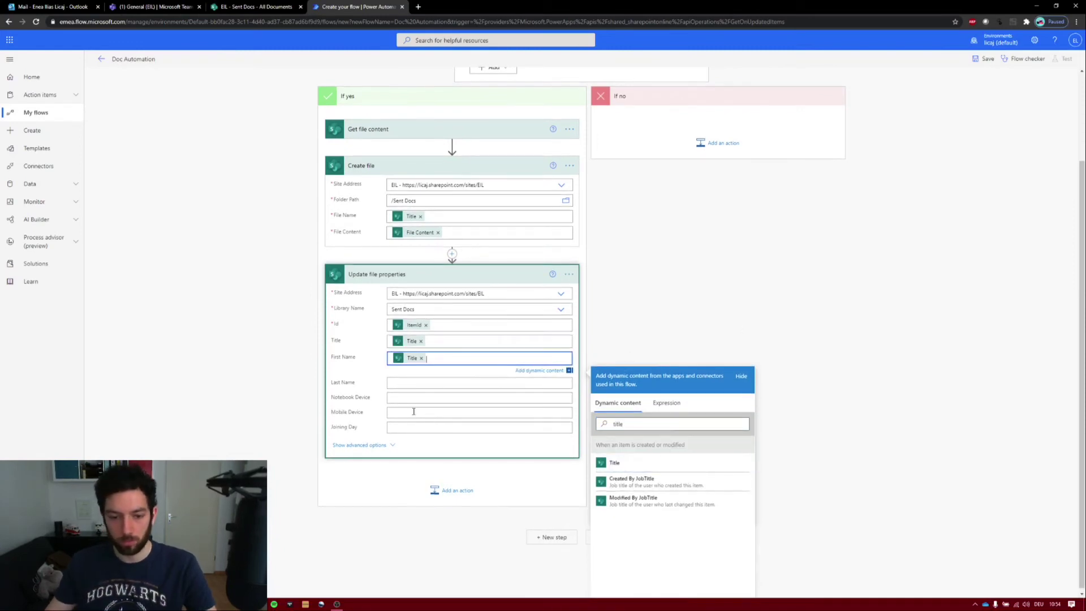
- Fill Last Name with the Last Name token and Notebook Device with Notebook Device Value
{"action": "left_click", "coordinate": [419, 384]}
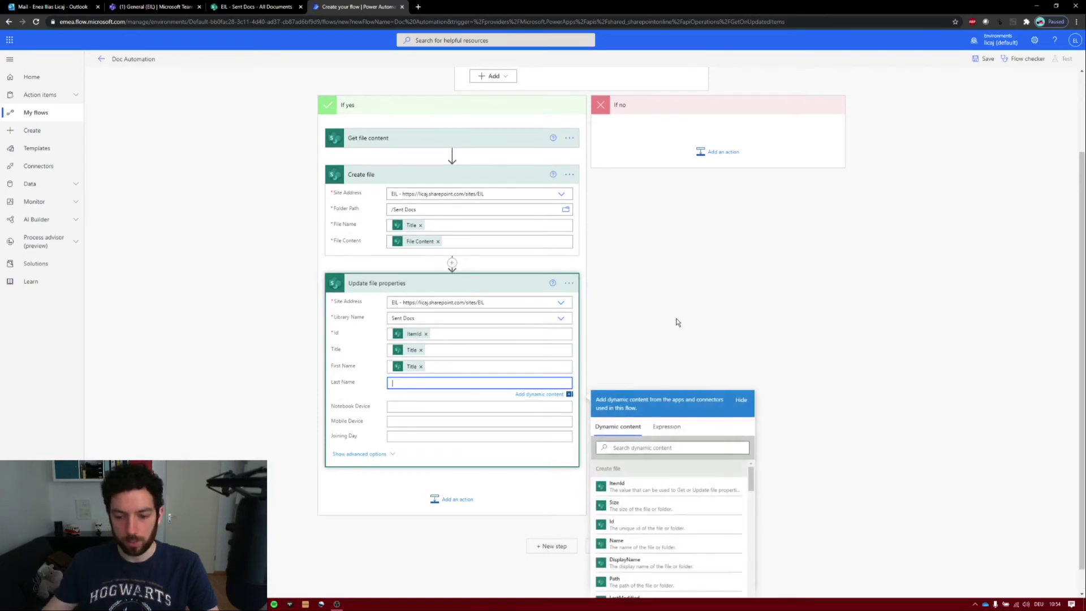
{"action": "left_click", "coordinate": [686, 445]}
{"action": "type", "text": "Last"}
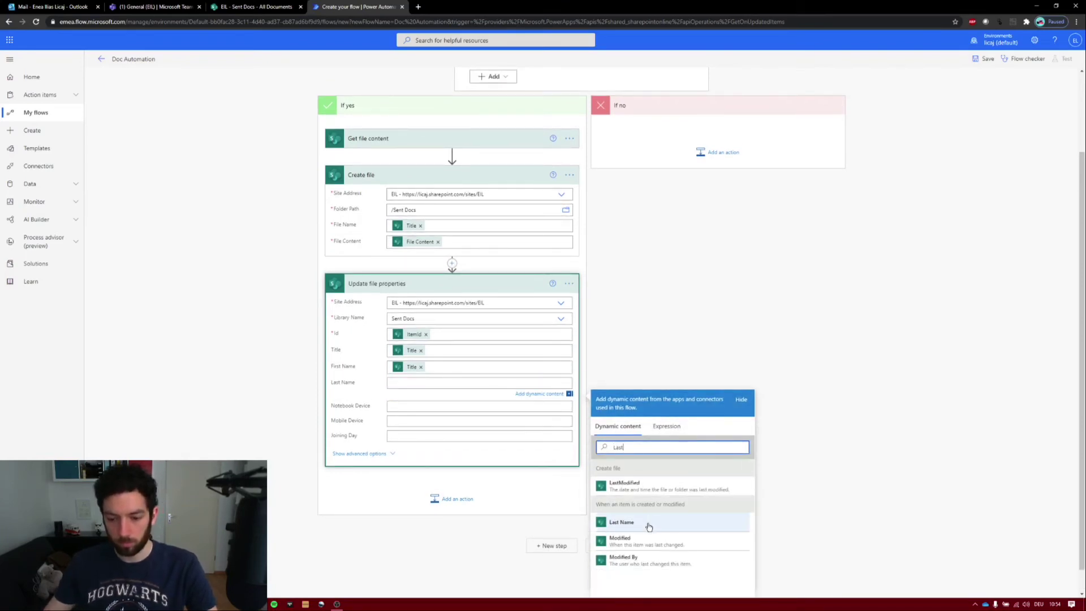
{"action": "left_click", "coordinate": [650, 523]}
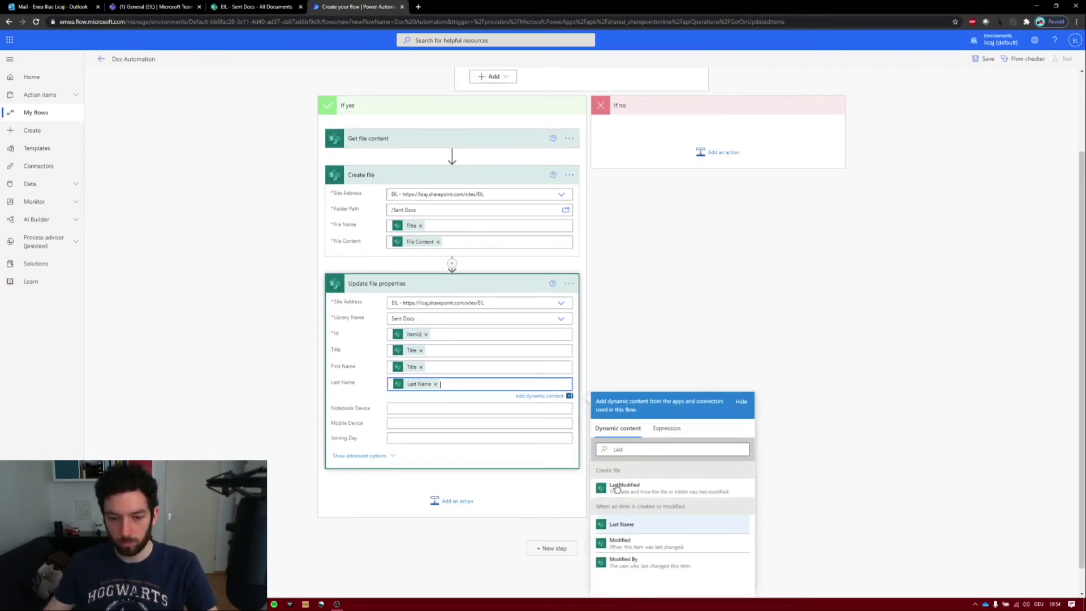
{"action": "left_click", "coordinate": [434, 412]}
{"action": "left_click", "coordinate": [659, 473]}
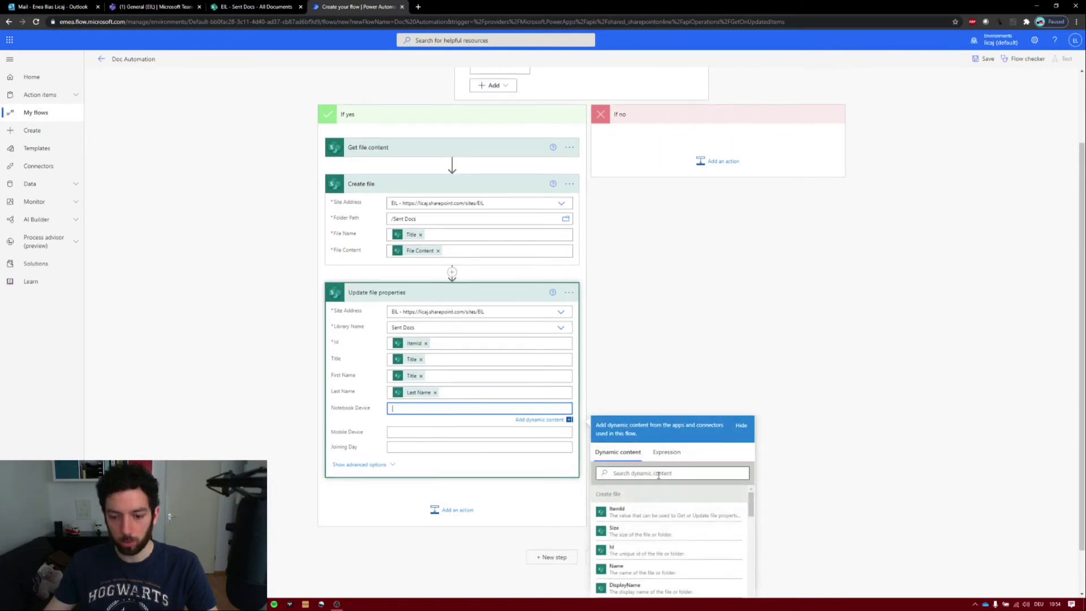
{"action": "type", "text": "notebook"}
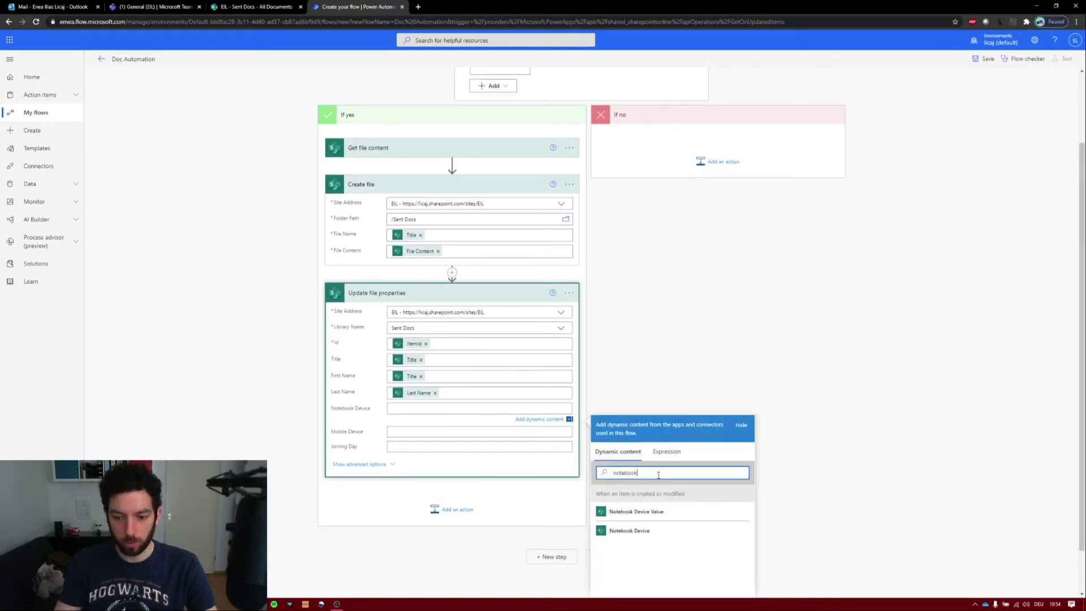
{"action": "left_click", "coordinate": [650, 511]}
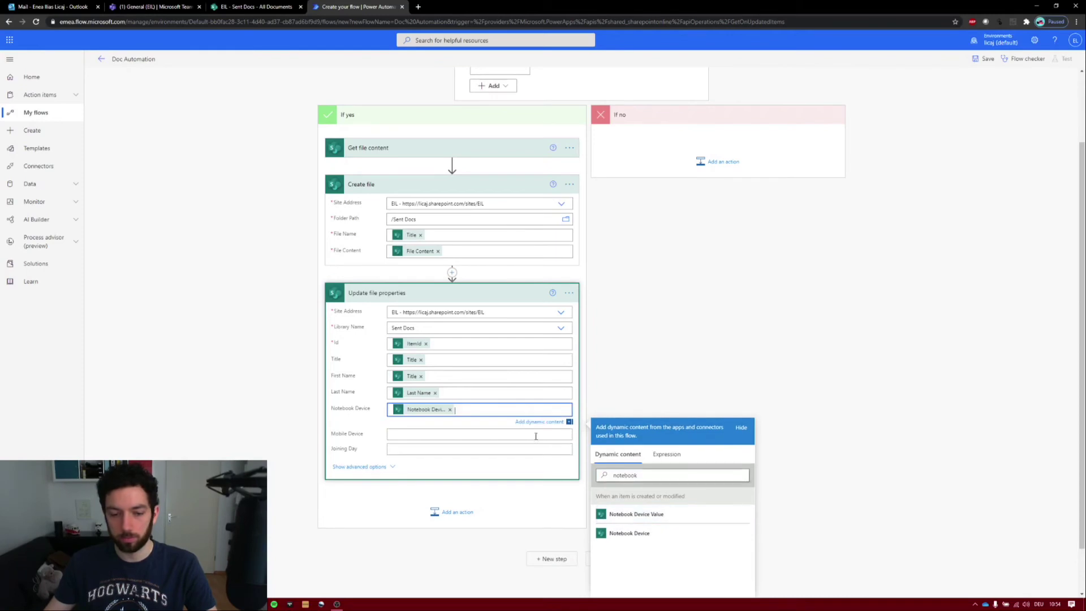
- Fill Mobile Device with Mobile Device Value and Joining Day with the Joining Day token
{"action": "left_click", "coordinate": [422, 434]}
{"action": "left_click", "coordinate": [704, 499]}
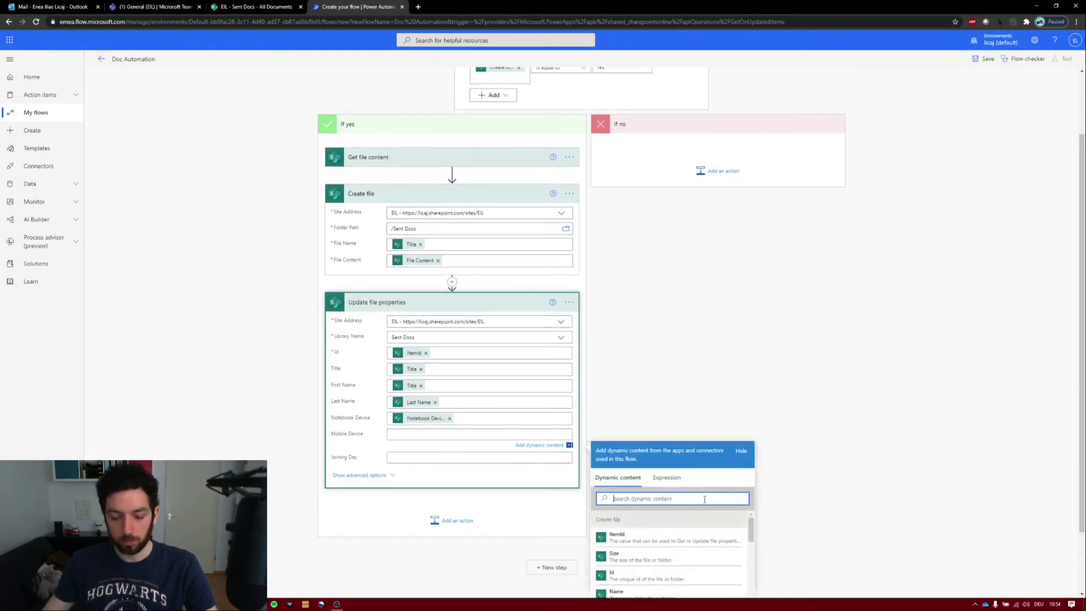
{"action": "type", "text": "mobile"}
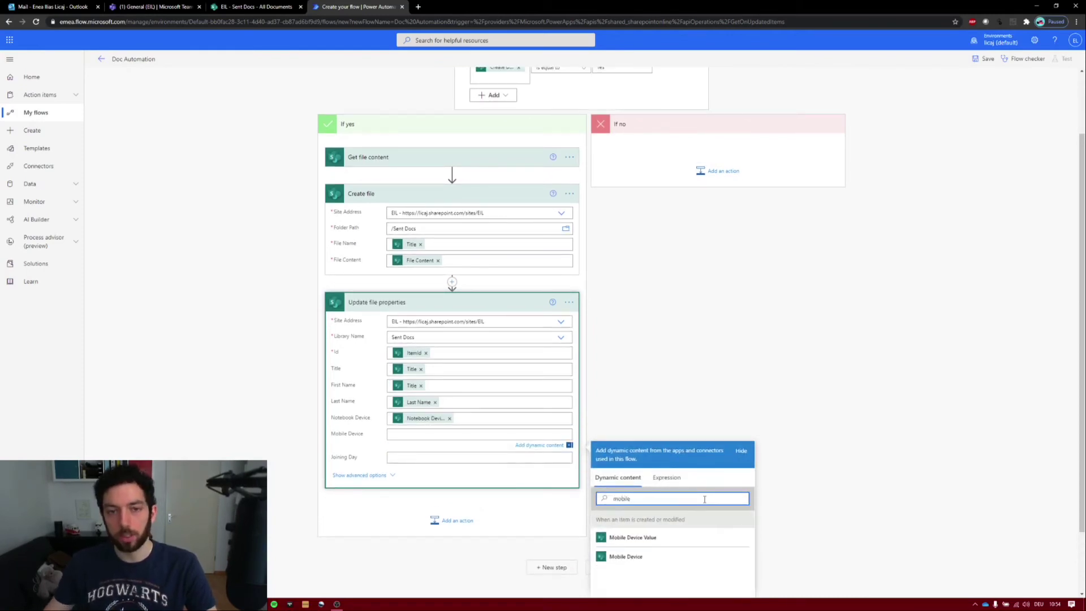
{"action": "left_click", "coordinate": [679, 537]}
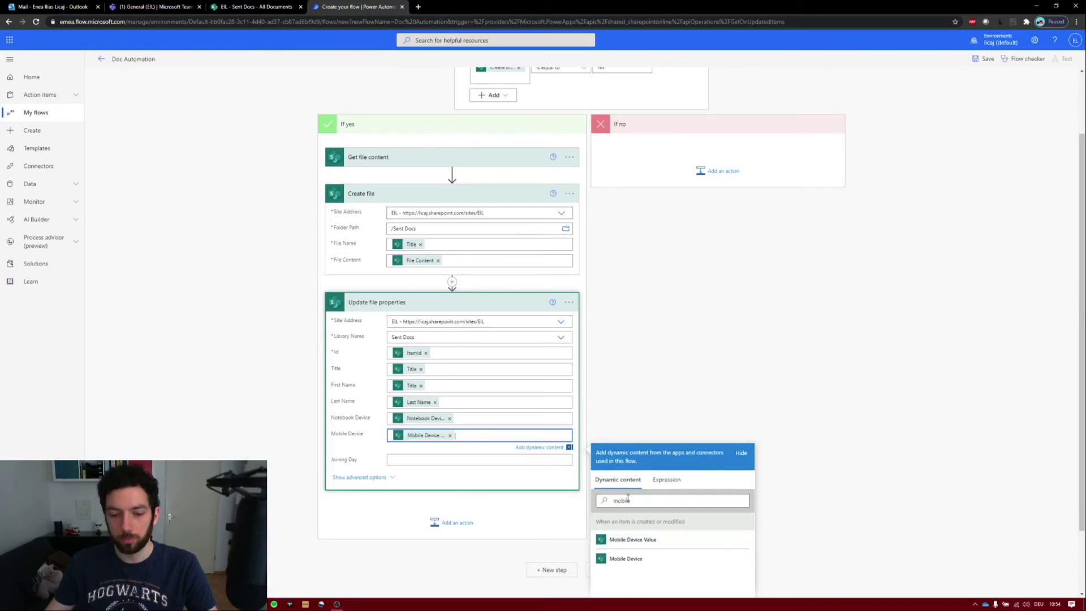
{"action": "left_click", "coordinate": [414, 458]}
{"action": "scroll", "coordinate": [674, 396], "scroll_direction": "down", "scroll_amount": 2}
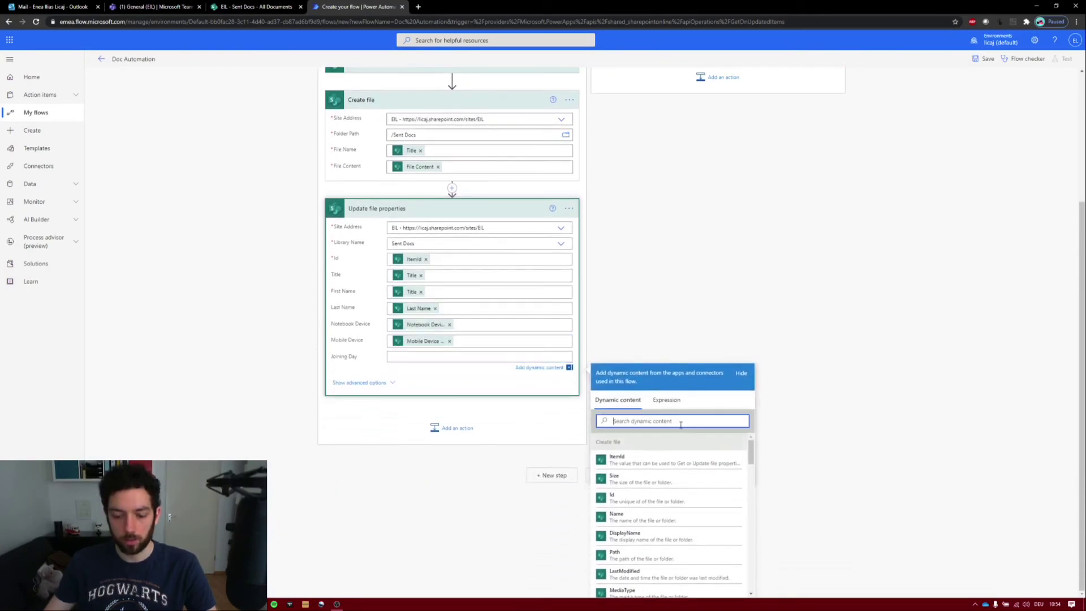
{"action": "type", "text": "joni"}
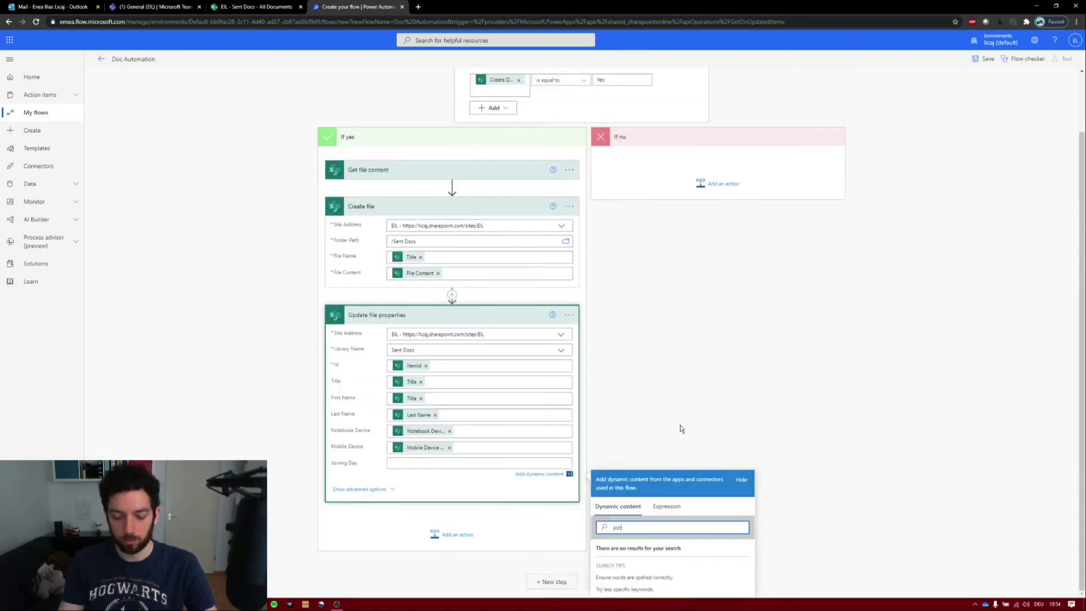
{"action": "key", "text": "BackSpace"}
{"action": "key", "text": "BackSpace"}
{"action": "type", "text": "i"}
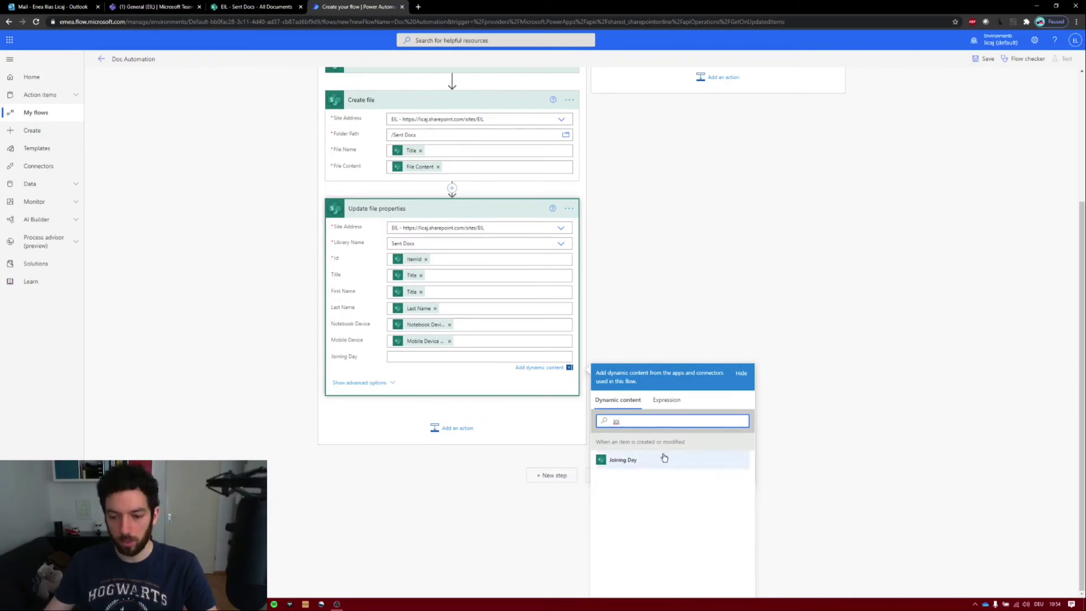
{"action": "left_click", "coordinate": [665, 458]}
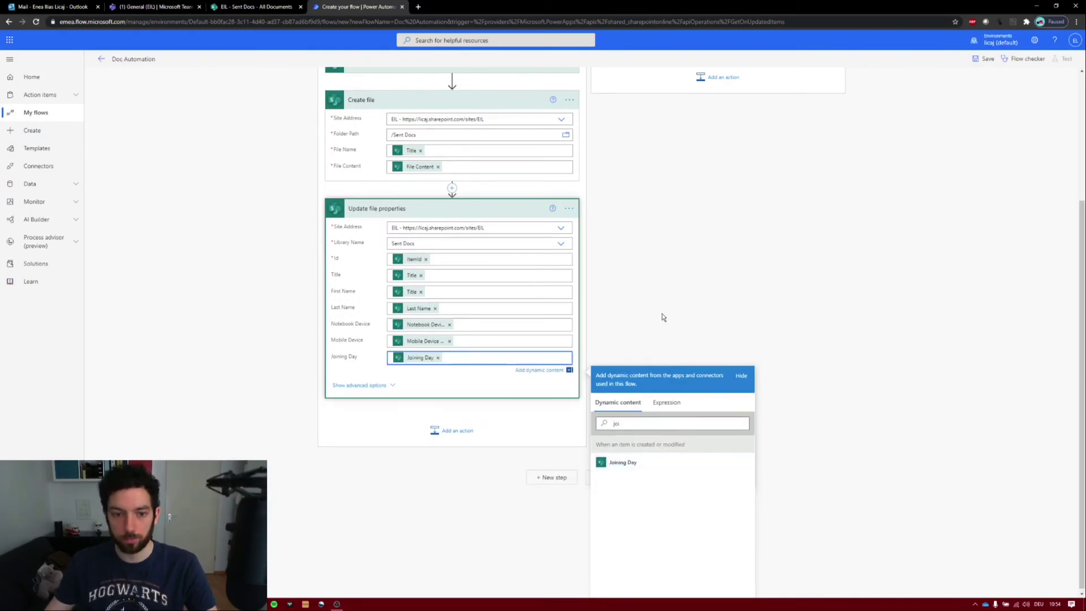
{"action": "scroll", "coordinate": [643, 255], "scroll_direction": "up", "scroll_amount": 1}
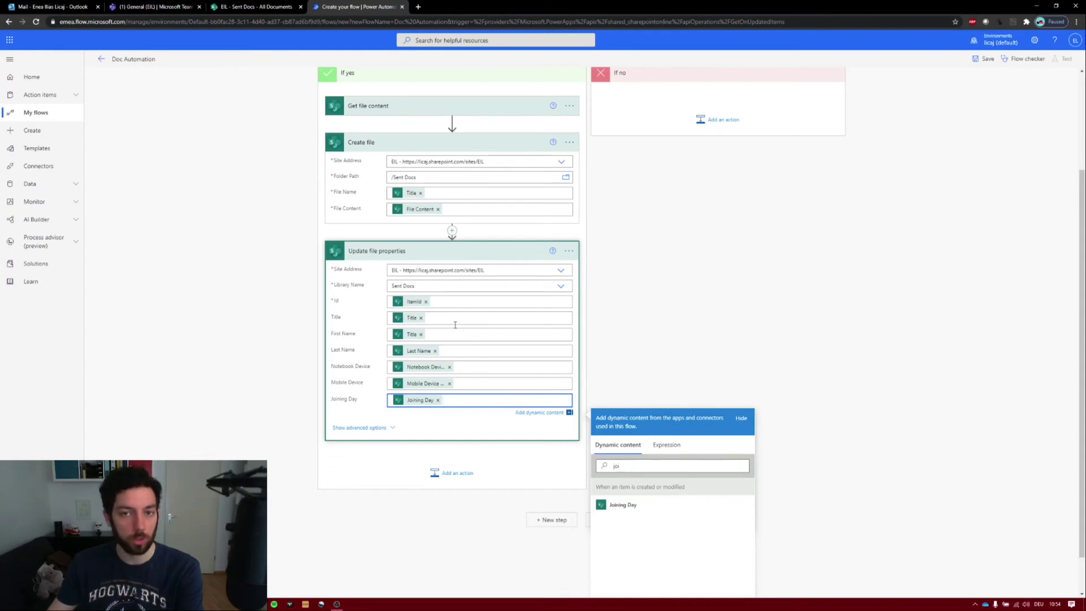
- Add a second Get file content action on EIL that reads the updated file by its Identifier token
{"action": "left_click", "coordinate": [453, 475]}
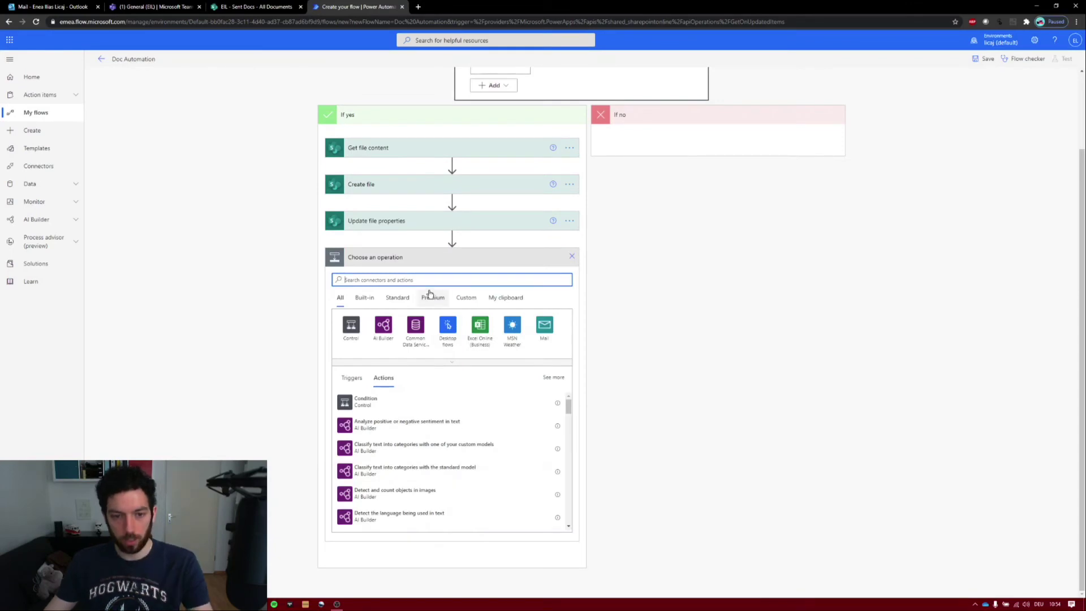
{"action": "type", "text": "get file conte"}
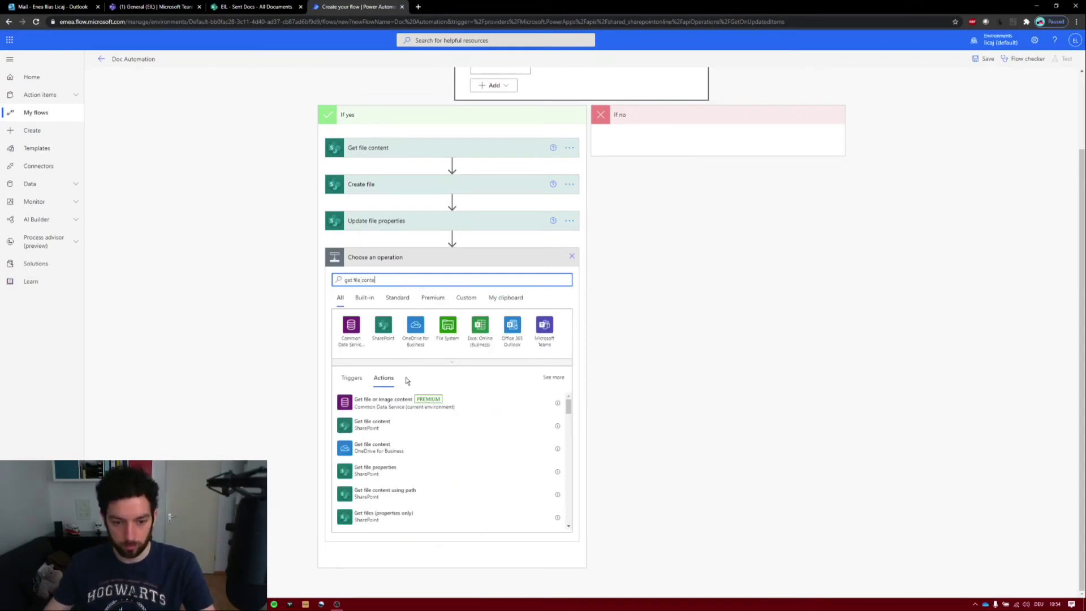
{"action": "left_click", "coordinate": [396, 428]}
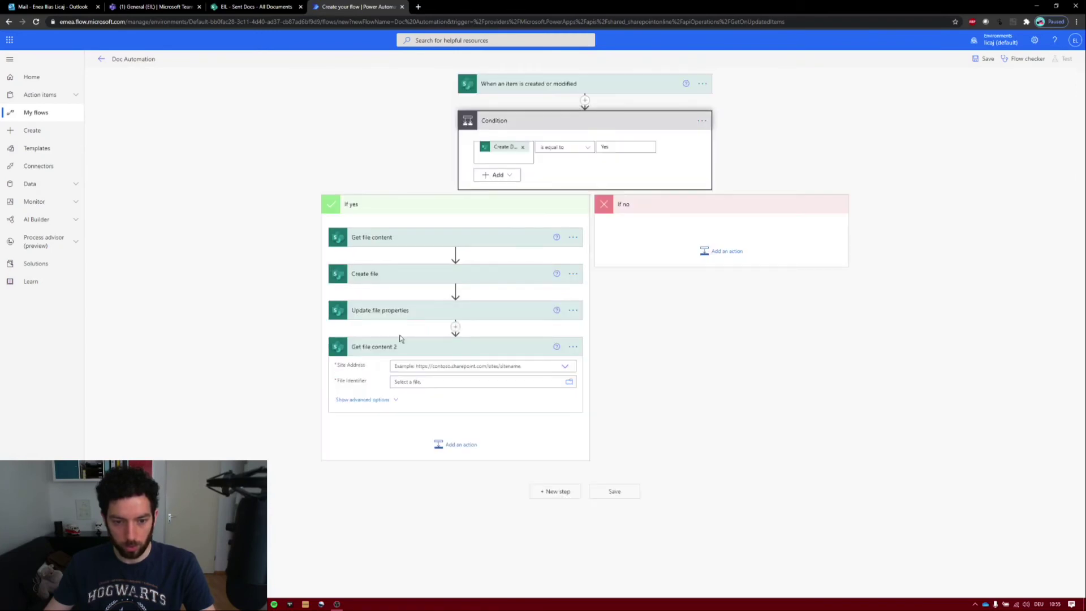
{"action": "left_click", "coordinate": [565, 368]}
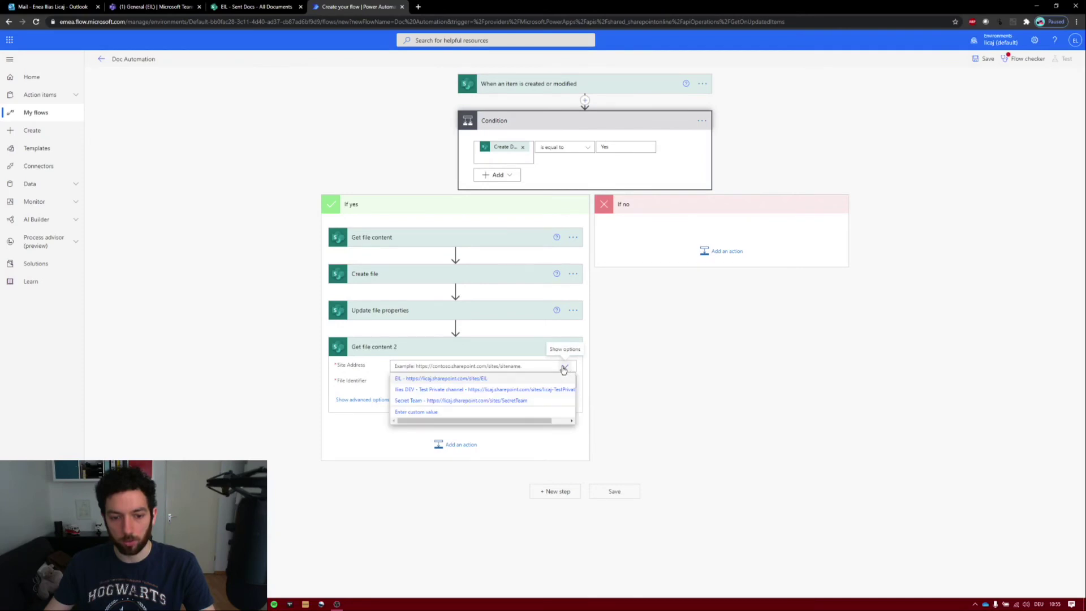
{"action": "left_click", "coordinate": [424, 379]}
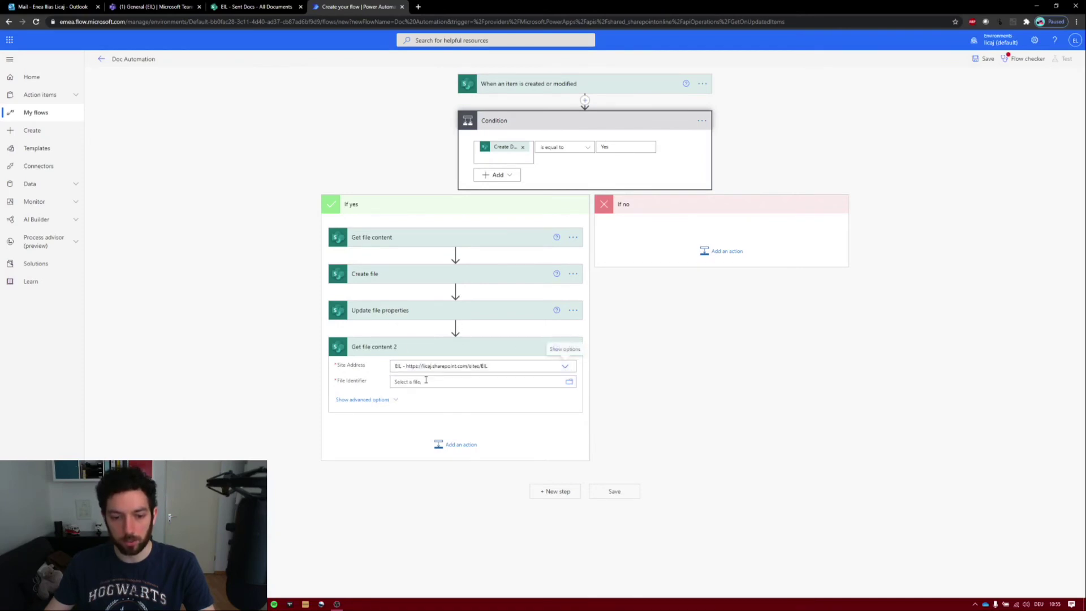
{"action": "left_click", "coordinate": [568, 383]}
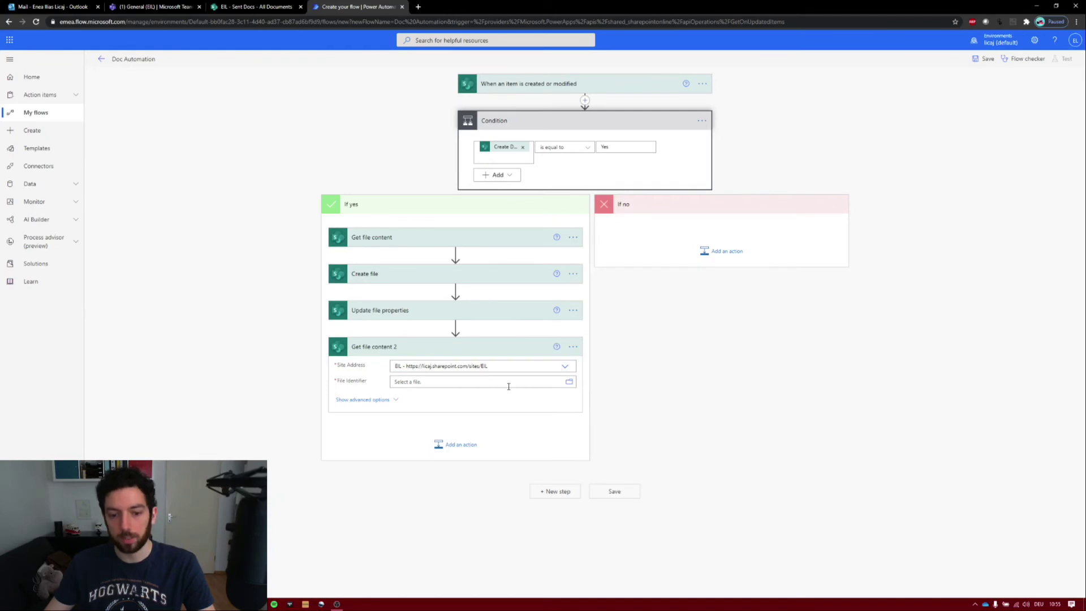
{"action": "left_click", "coordinate": [481, 383]}
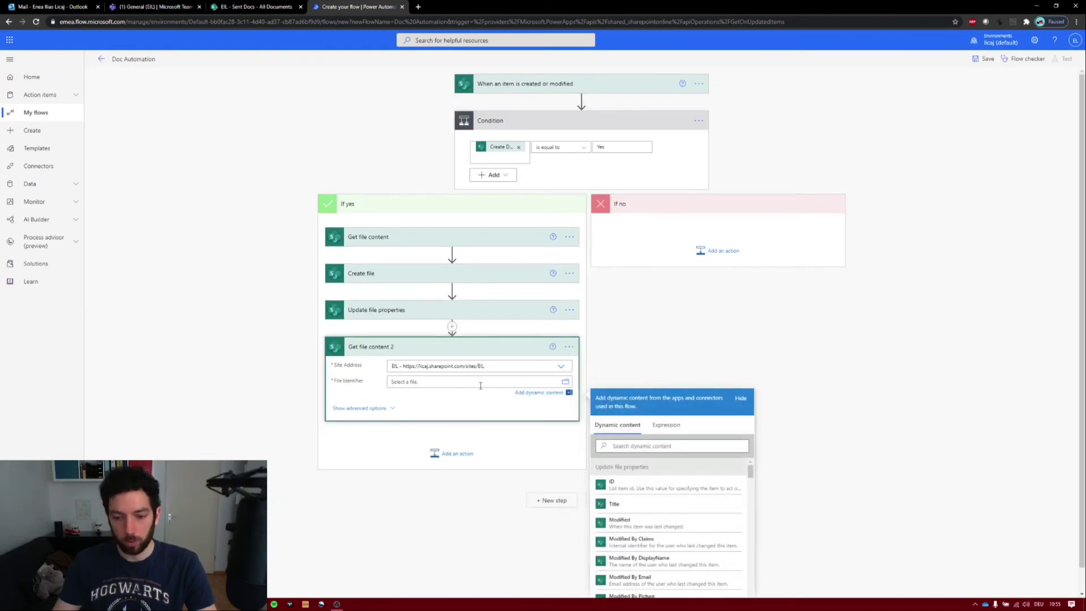
{"action": "left_click", "coordinate": [692, 446]}
{"action": "type", "text": "identi"}
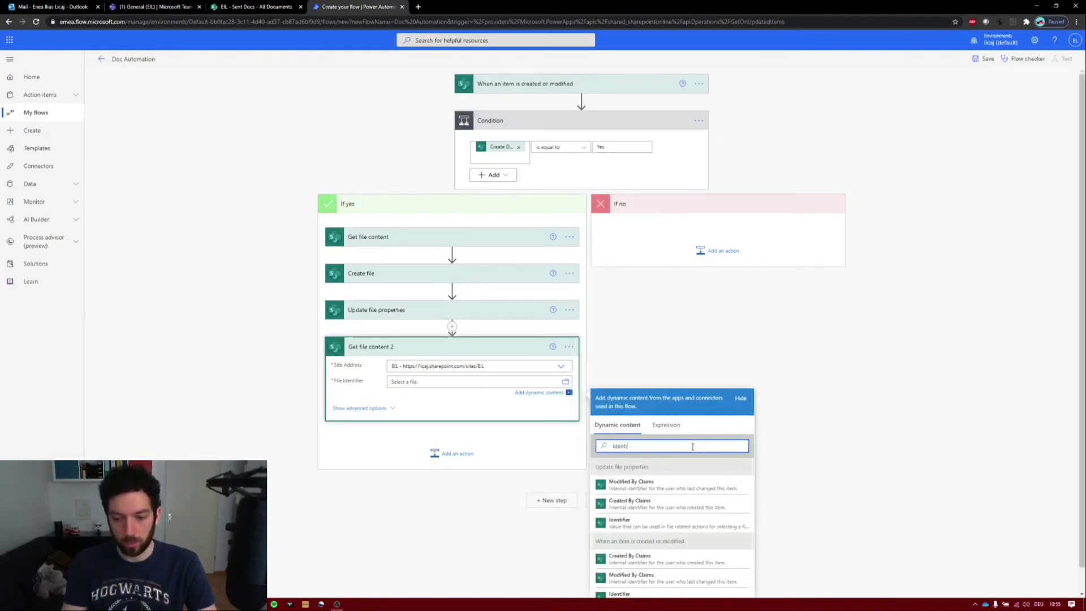
{"action": "type", "text": "fier"}
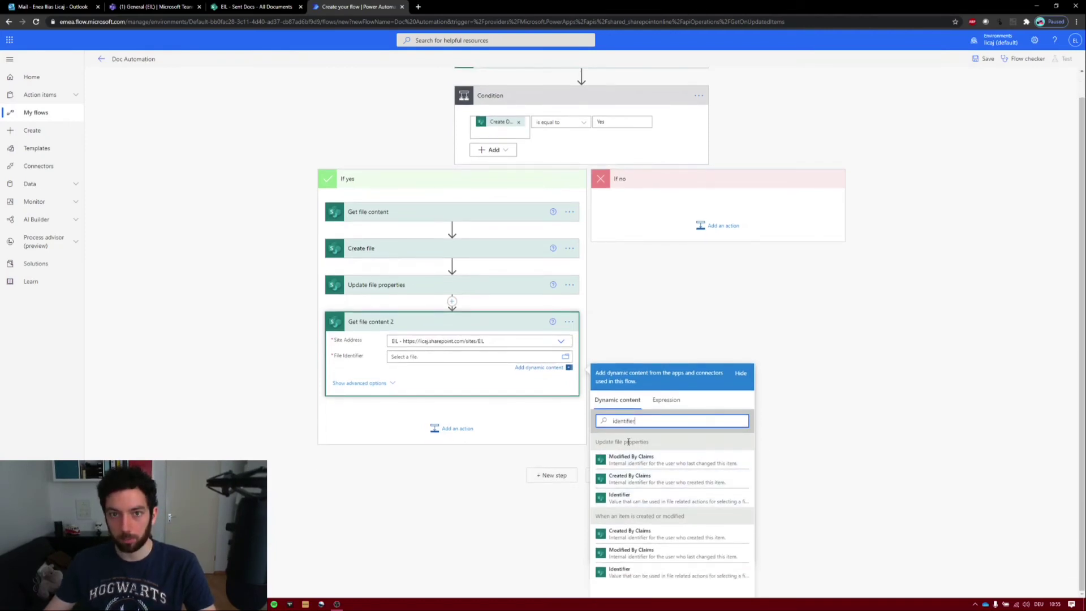
{"action": "left_click", "coordinate": [640, 499]}
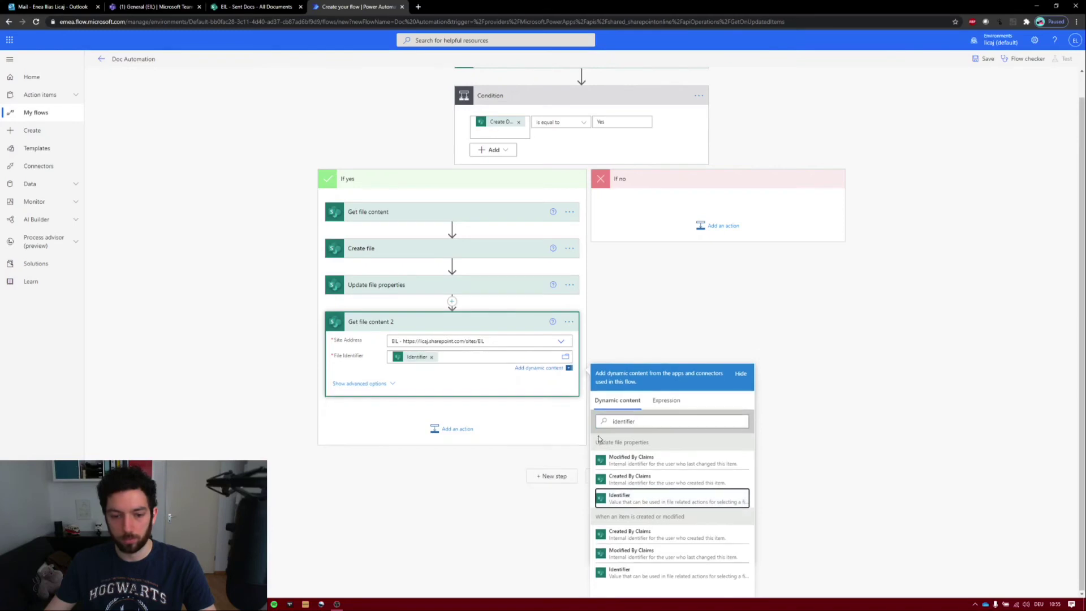
{"action": "left_click", "coordinate": [454, 428]}
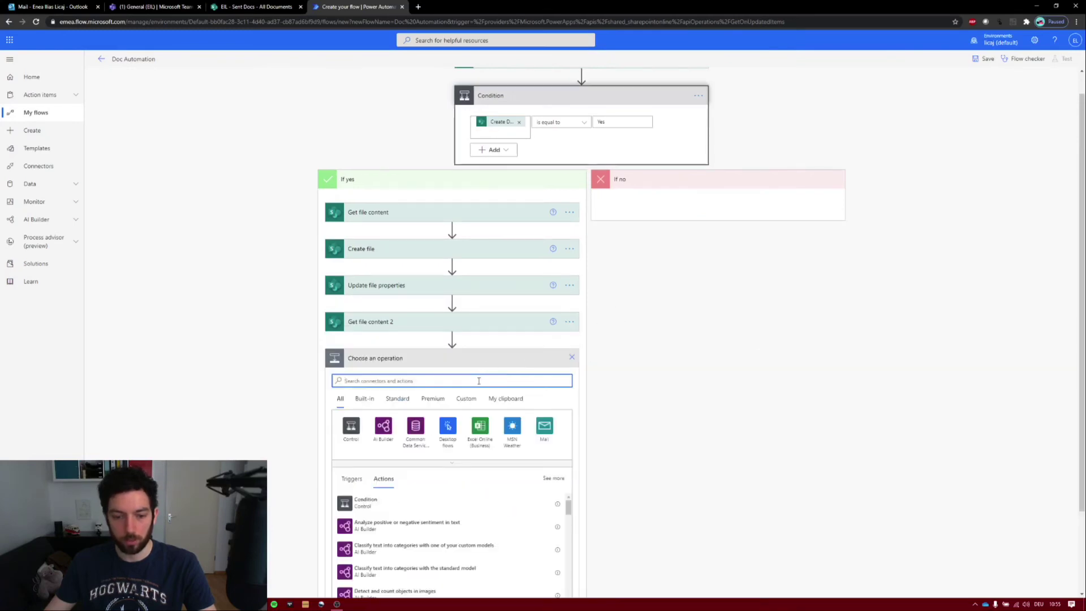
- Add a Send an email notification (V3) step addressed to the item's Email Address
{"action": "type", "text": "send"}
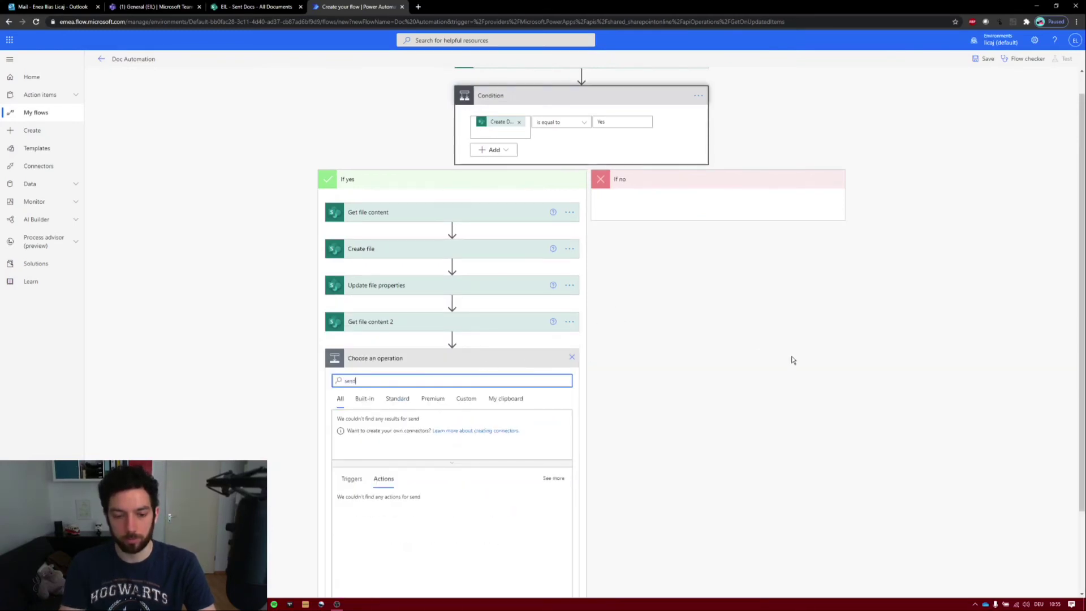
{"action": "type", "text": " an email"}
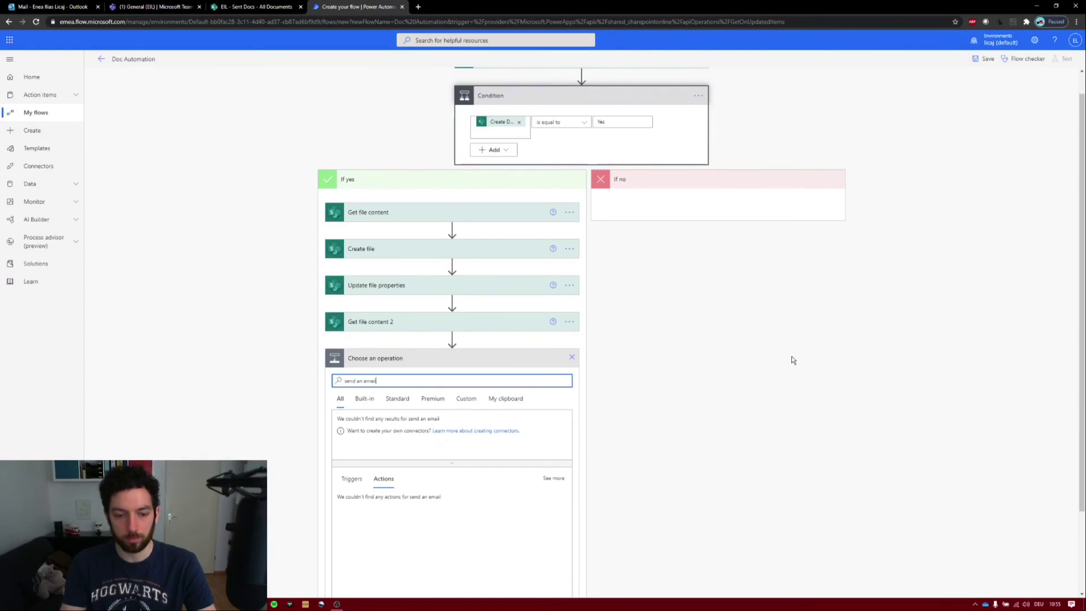
{"action": "left_click", "coordinate": [378, 504]}
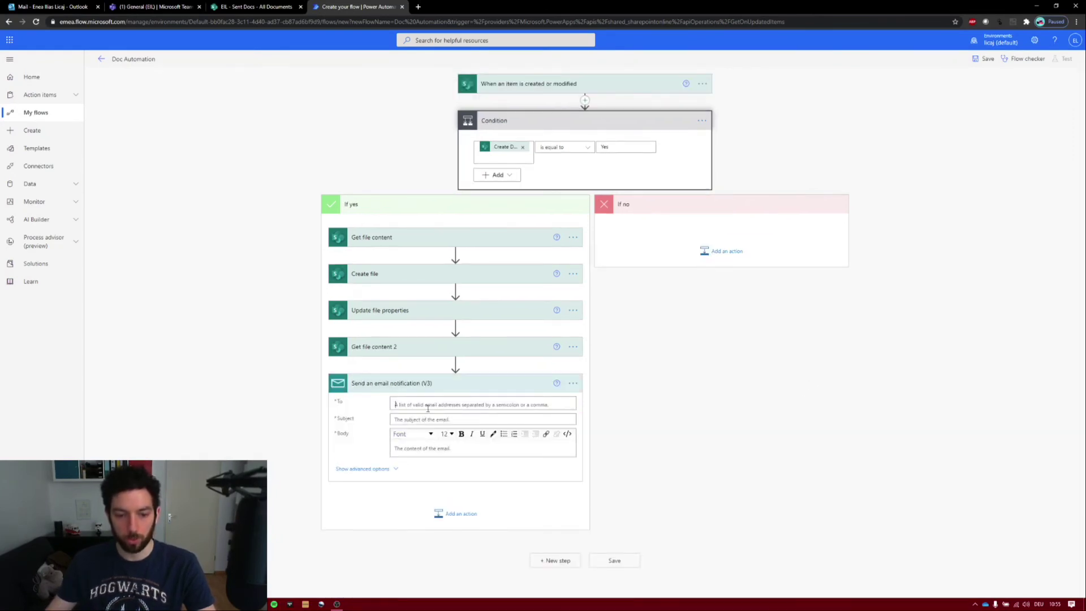
{"action": "left_click", "coordinate": [429, 405]}
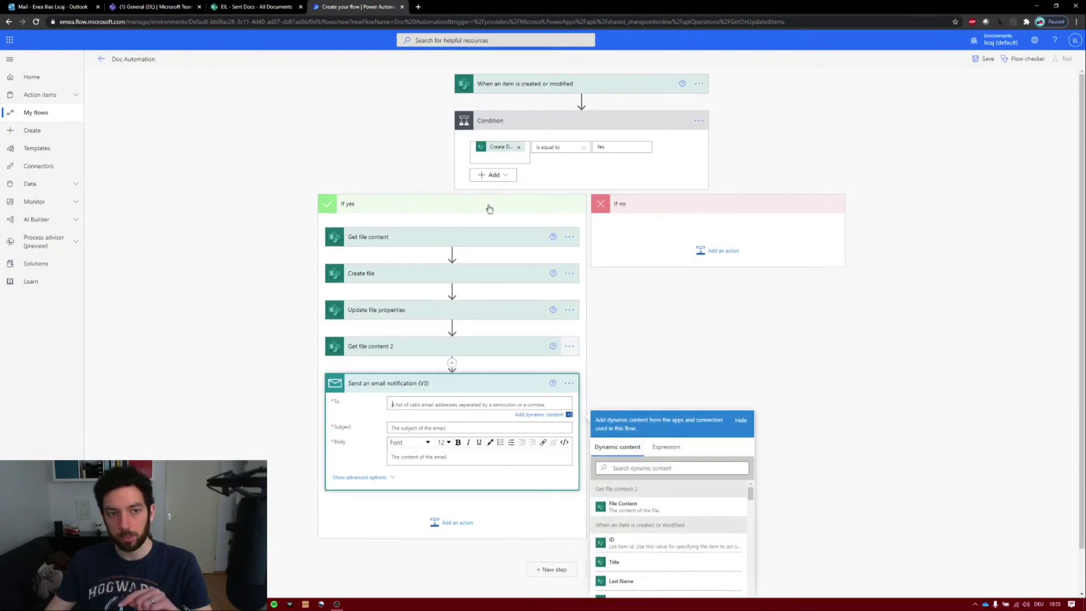
{"action": "left_click", "coordinate": [684, 467]}
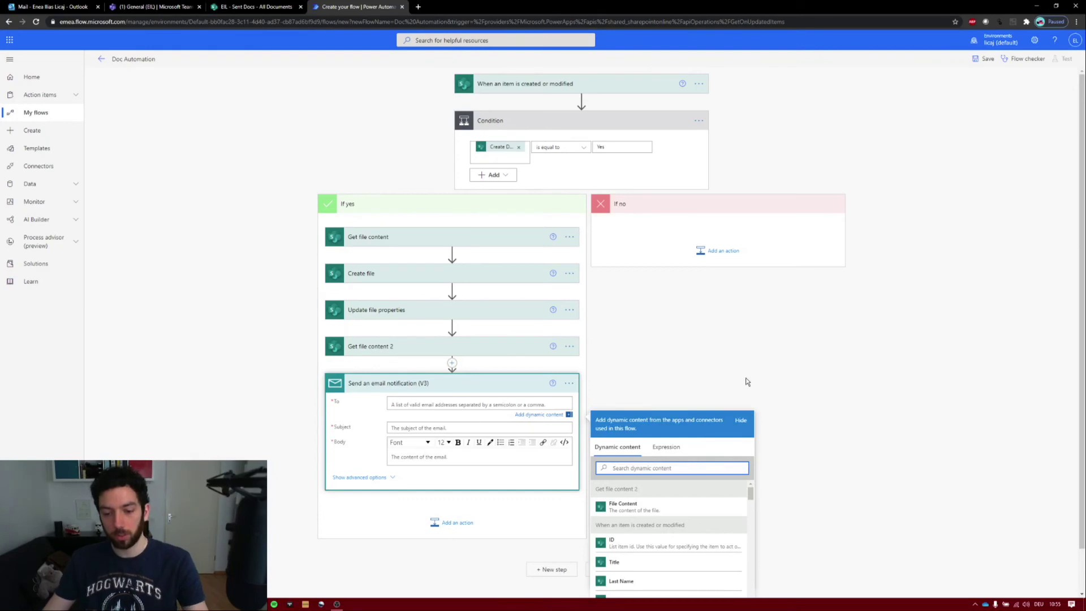
{"action": "type", "text": "email"}
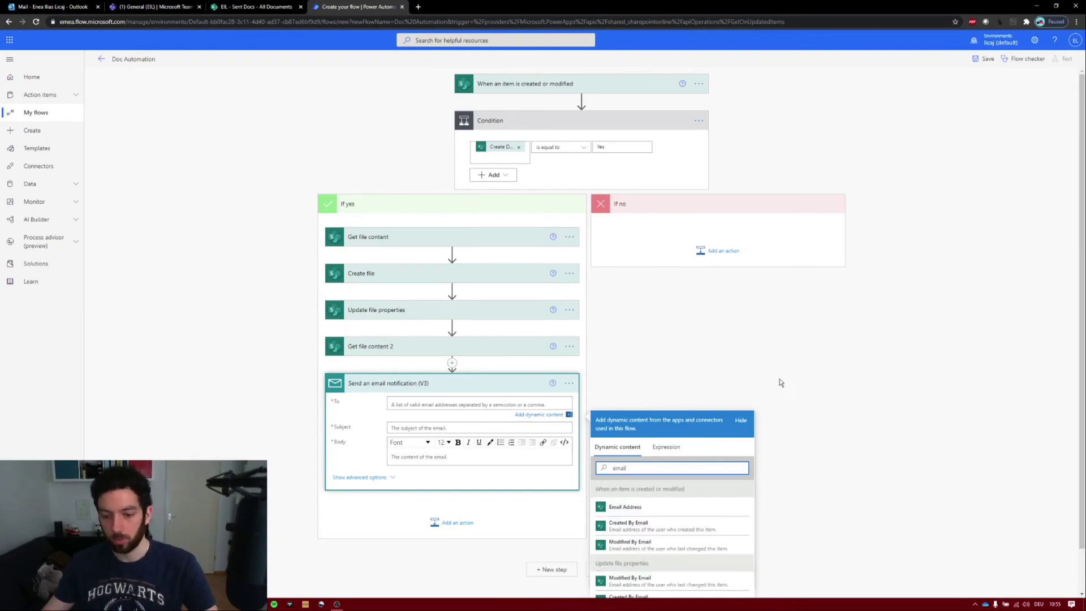
{"action": "left_click", "coordinate": [645, 507]}
- Enter the subject 'Welcome' and start the body with 'Welcome Note in the'
{"action": "left_click", "coordinate": [433, 427]}
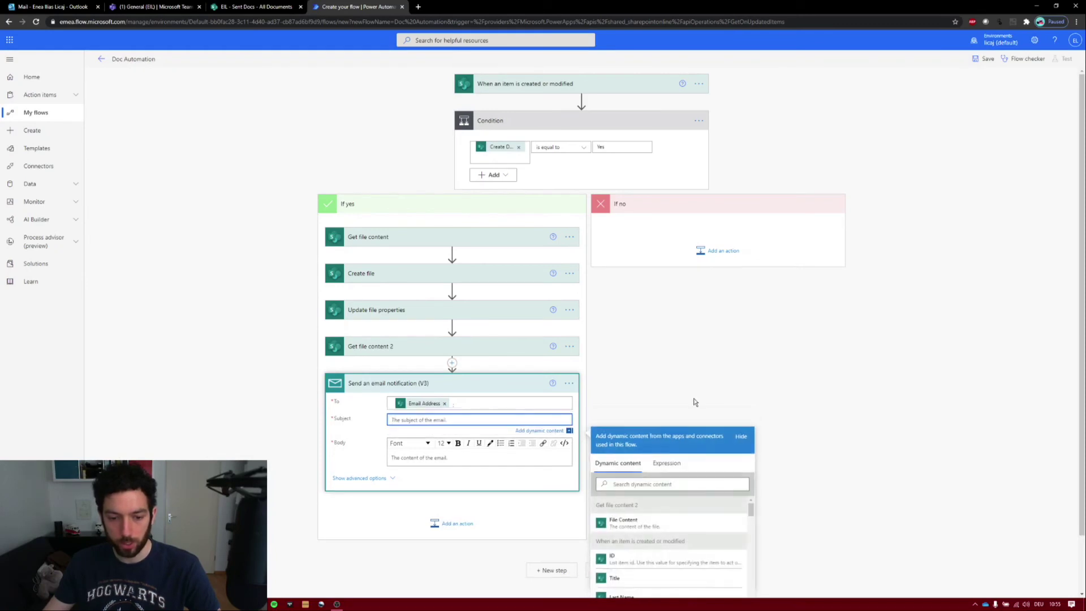
{"action": "type", "text": "We"}
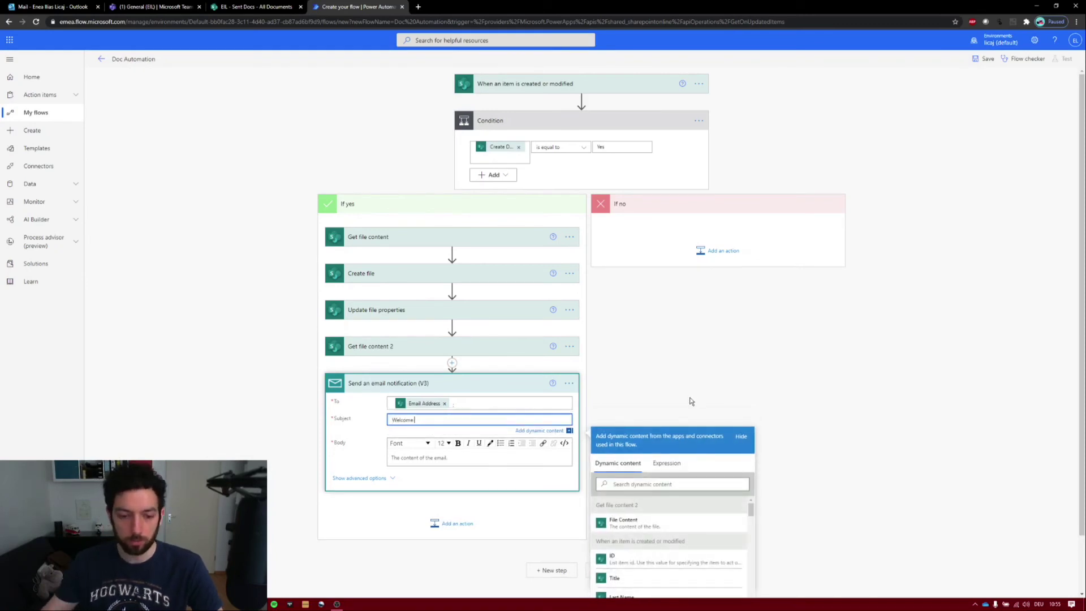
{"action": "type", "text": "lcome"}
{"action": "left_click", "coordinate": [438, 457]}
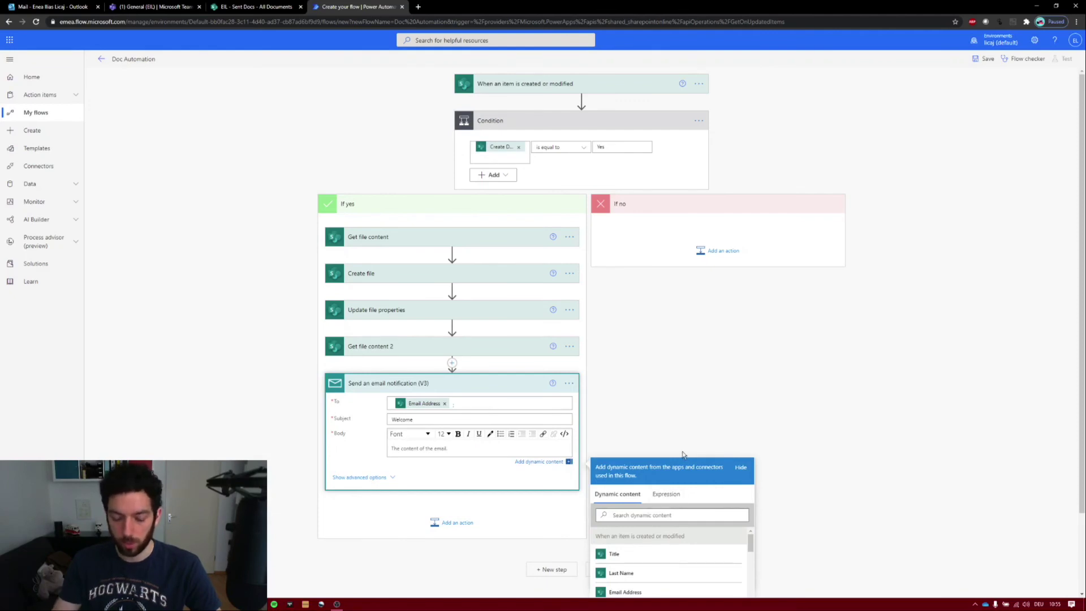
{"action": "type", "text": "Welcome "}
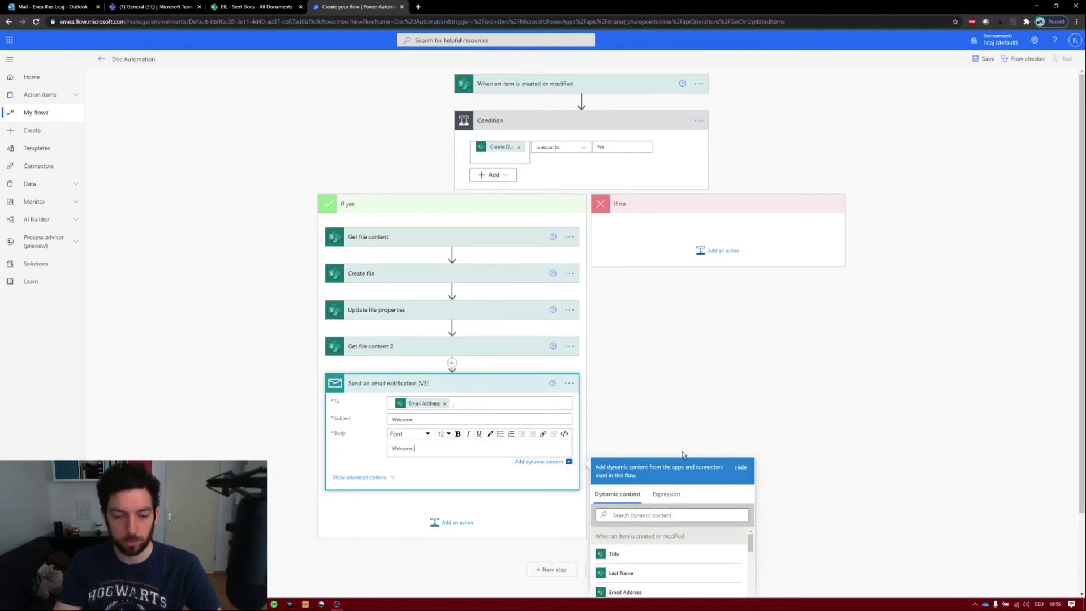
{"action": "type", "text": "Note in the Attachments"}
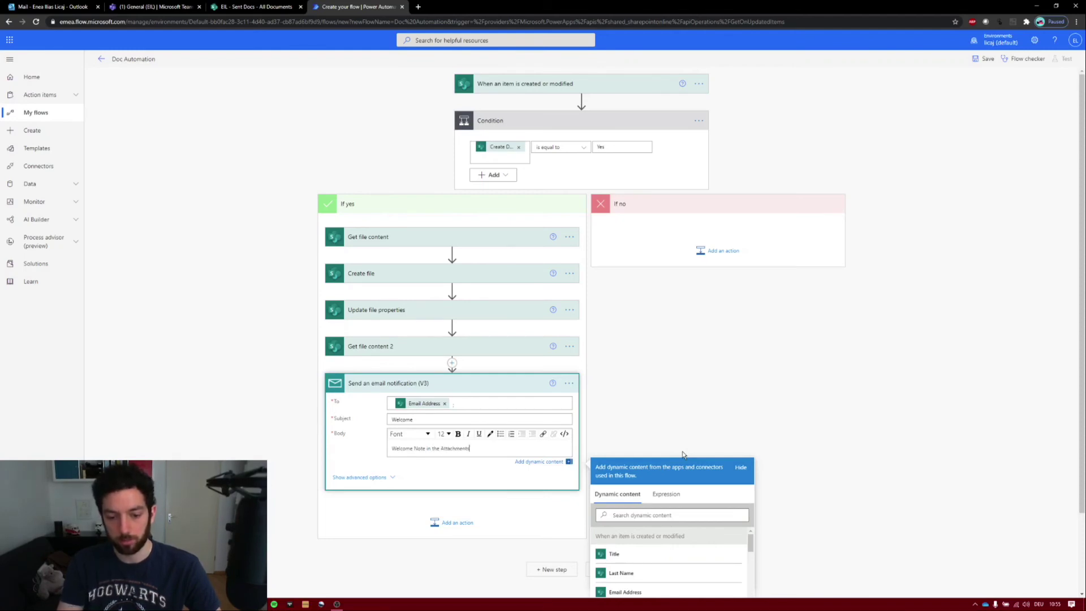
- Attach the second retrieval's File Content to the email, named Title + .docx
{"action": "left_click", "coordinate": [393, 479]}
{"action": "scroll", "coordinate": [289, 384], "scroll_direction": "down", "scroll_amount": 2}
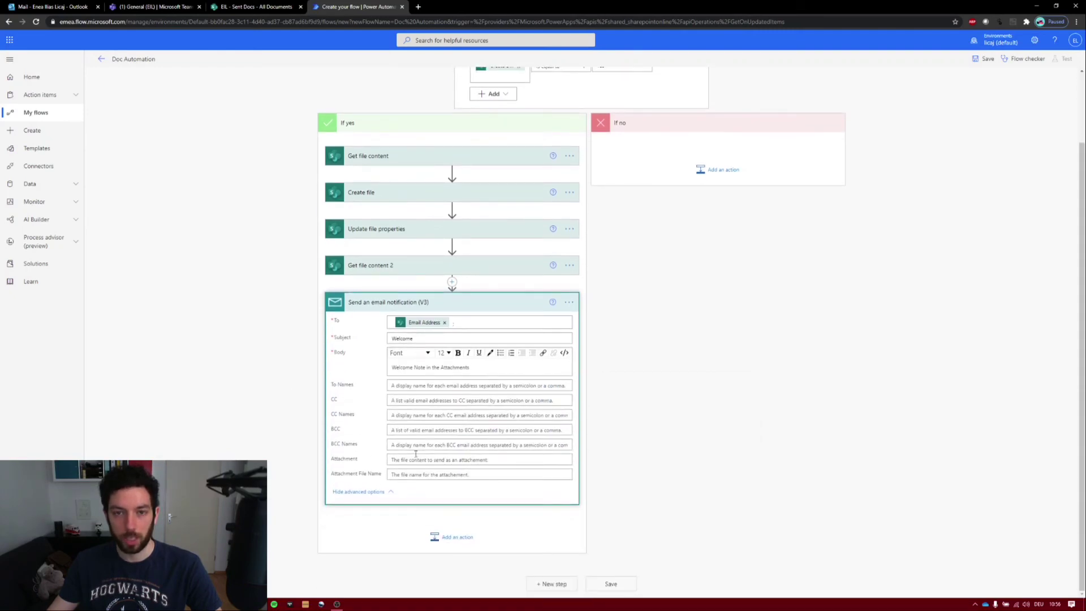
{"action": "left_click", "coordinate": [417, 460]}
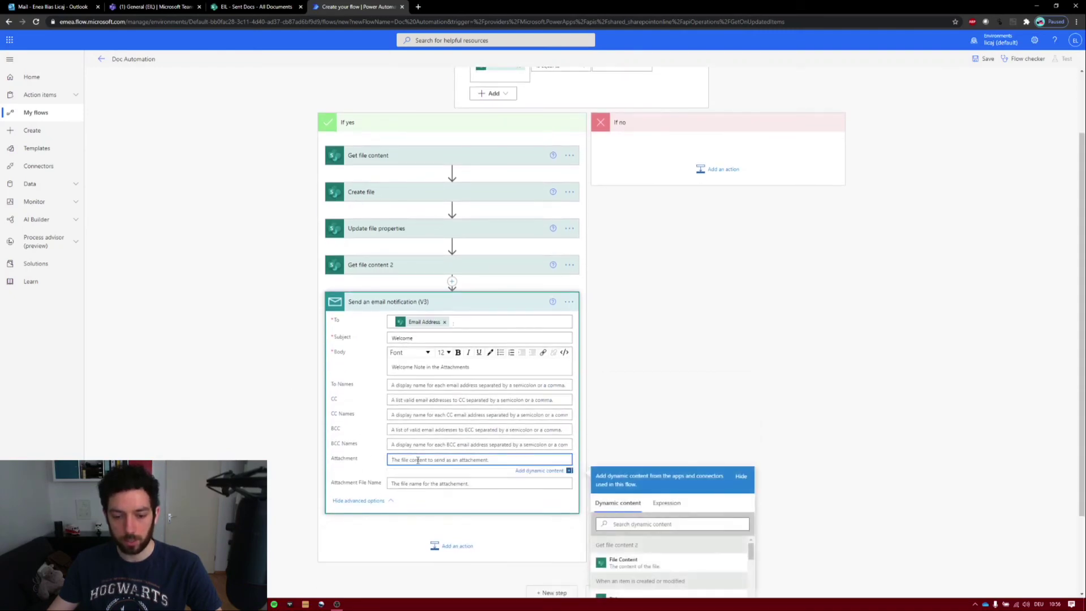
{"action": "scroll", "coordinate": [650, 408], "scroll_direction": "down", "scroll_amount": 2}
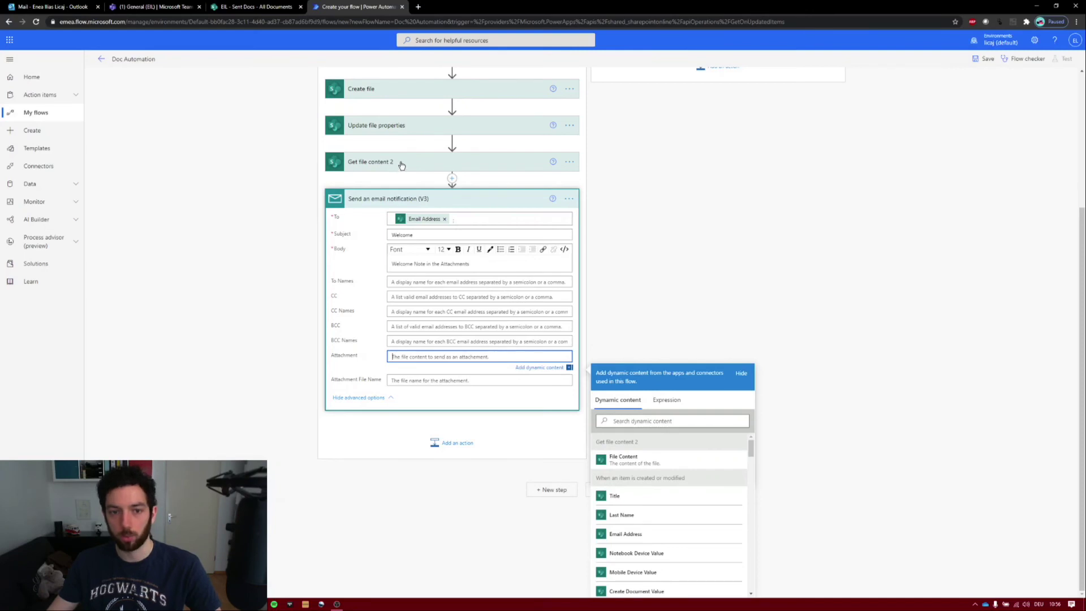
{"action": "left_click", "coordinate": [625, 460]}
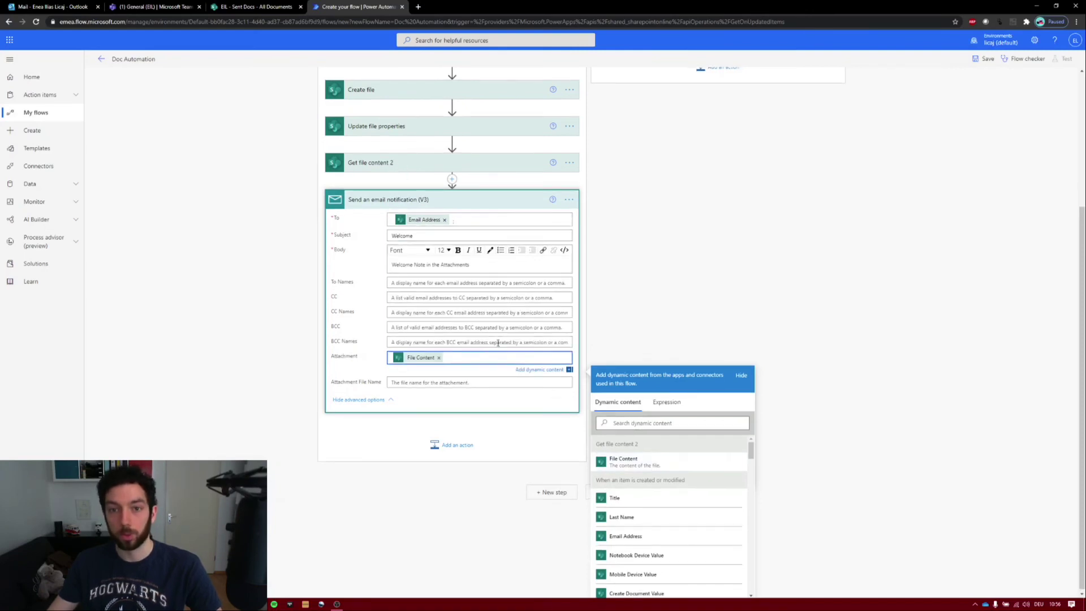
{"action": "left_click", "coordinate": [437, 381]}
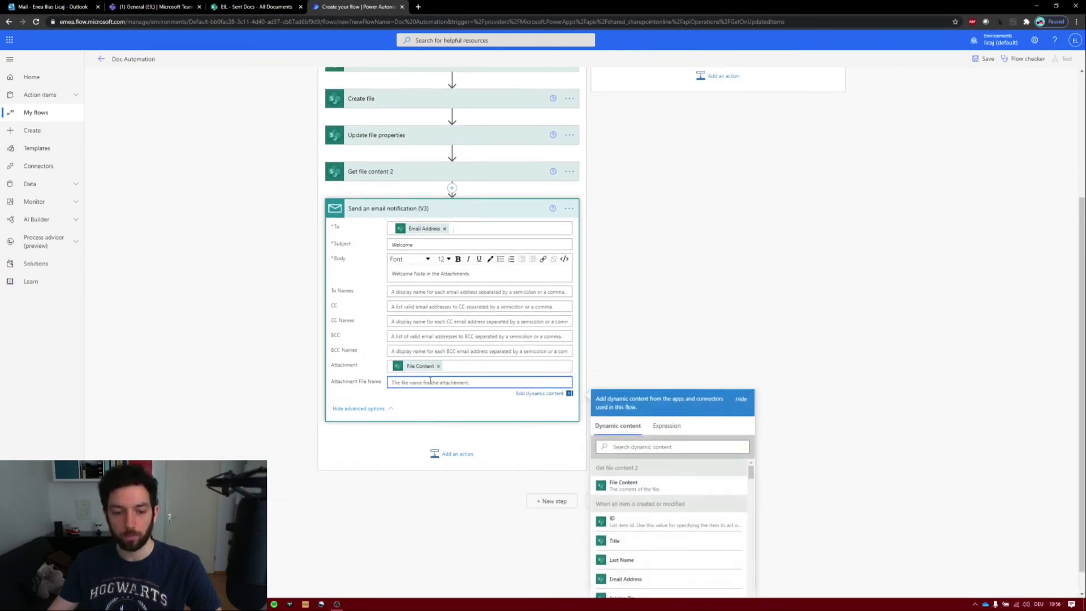
{"action": "left_click", "coordinate": [674, 446]}
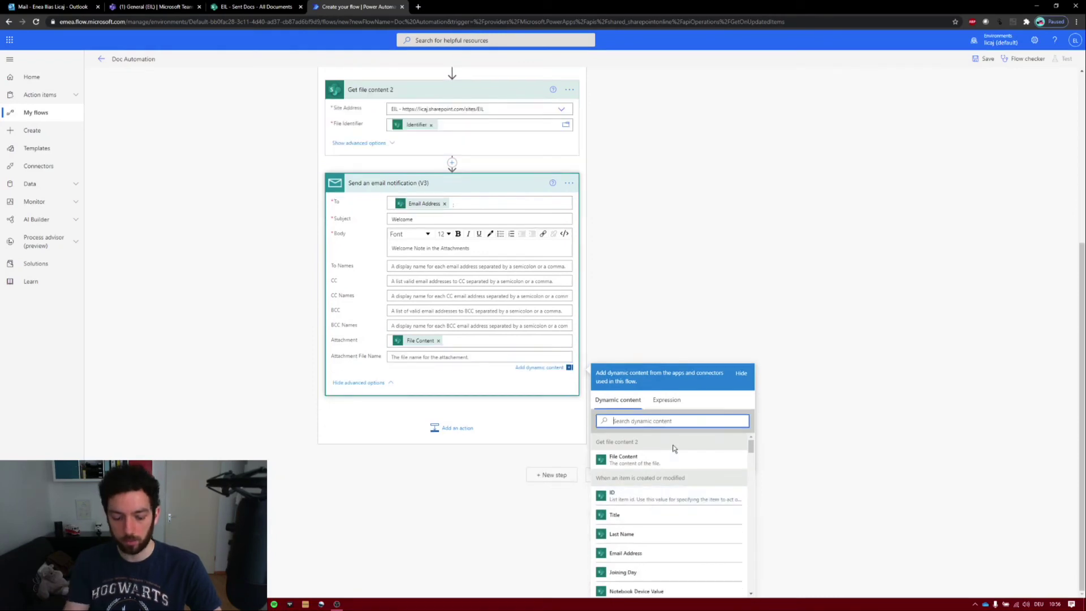
{"action": "type", "text": "title"}
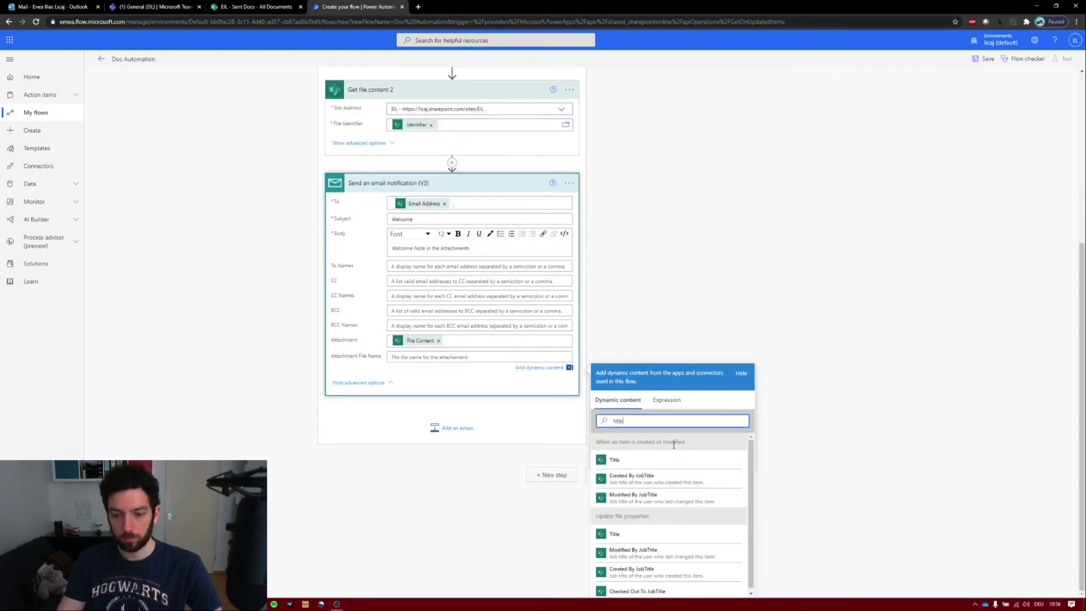
{"action": "left_click", "coordinate": [681, 461]}
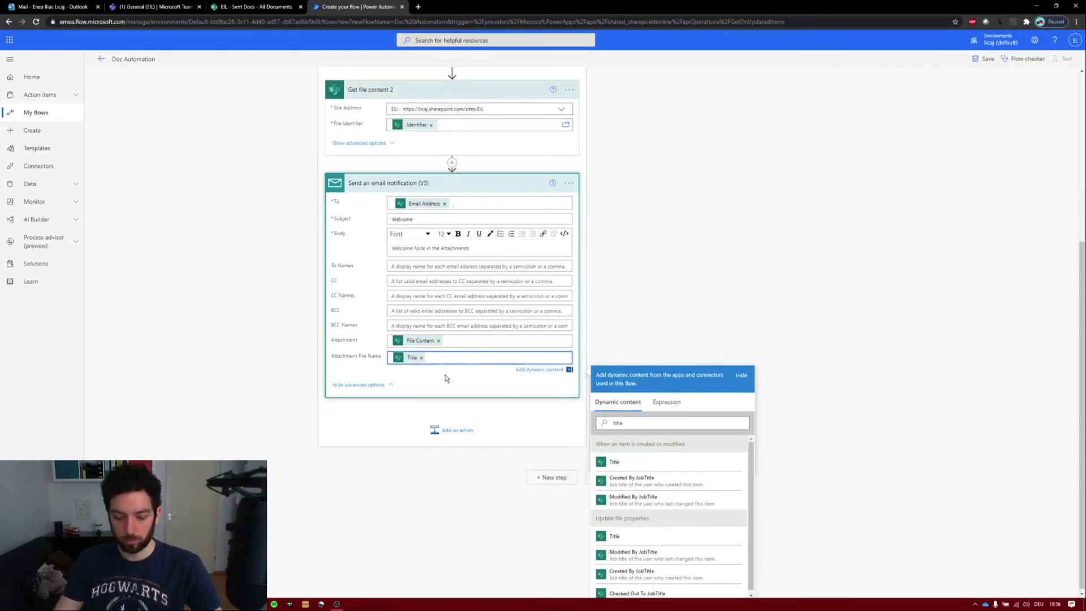
{"action": "type", "text": ".docx"}
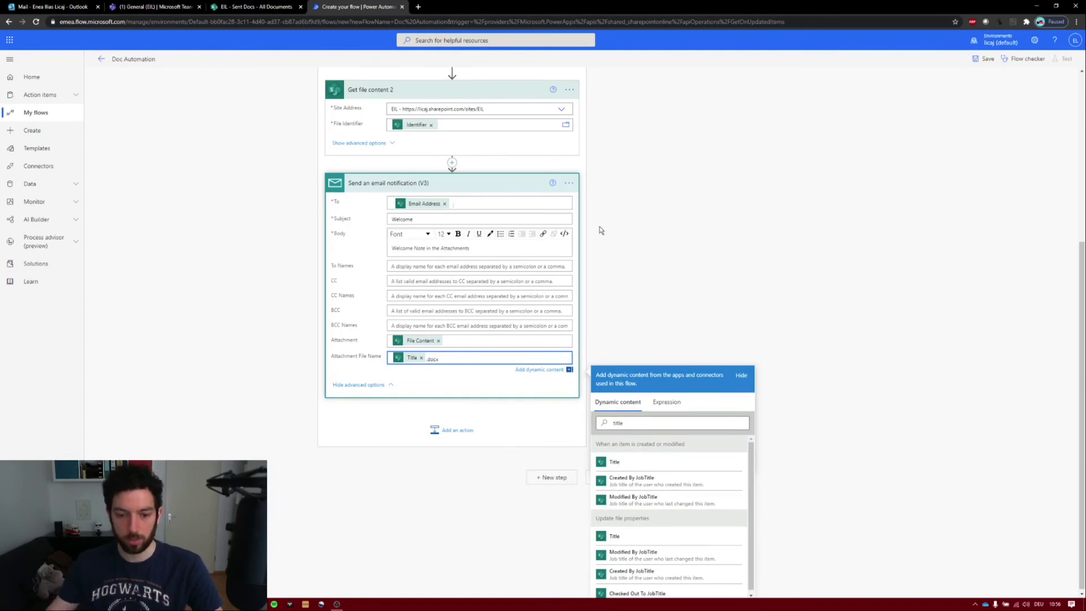
{"action": "left_click", "coordinate": [706, 279]}
- Save the flow, start a manual test, and return to the Newcomers list
{"action": "scroll", "coordinate": [670, 415], "scroll_direction": "up", "scroll_amount": 2}
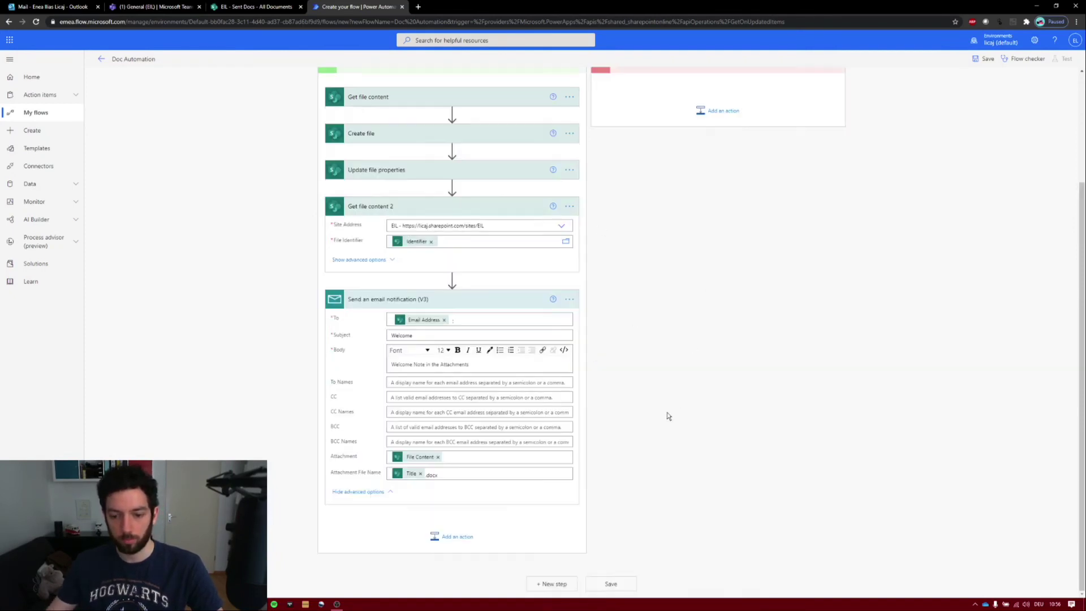
{"action": "left_click", "coordinate": [615, 584]}
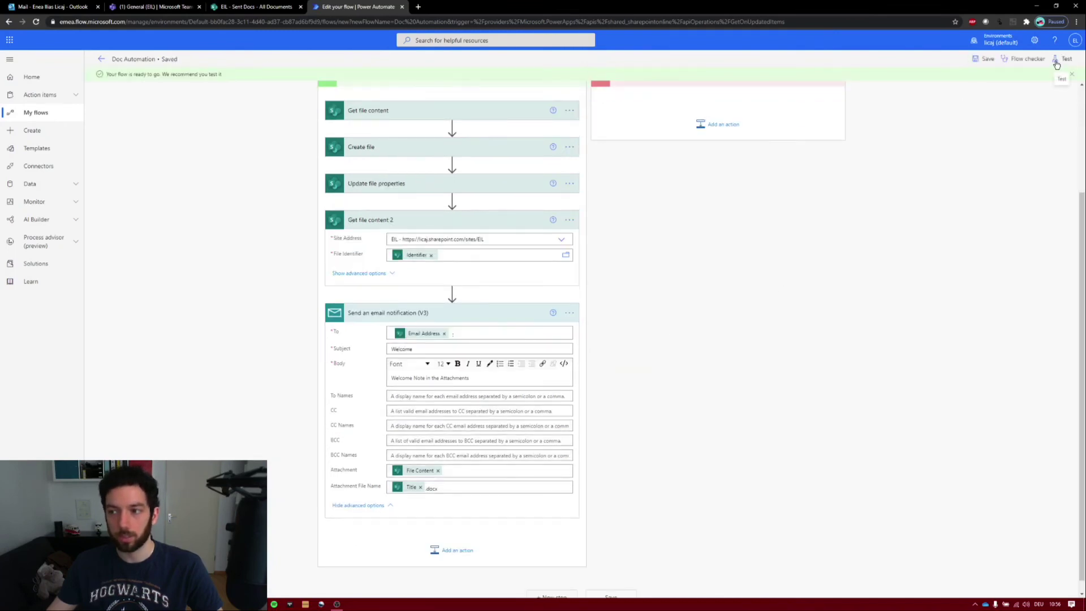
{"action": "left_click", "coordinate": [1057, 62]}
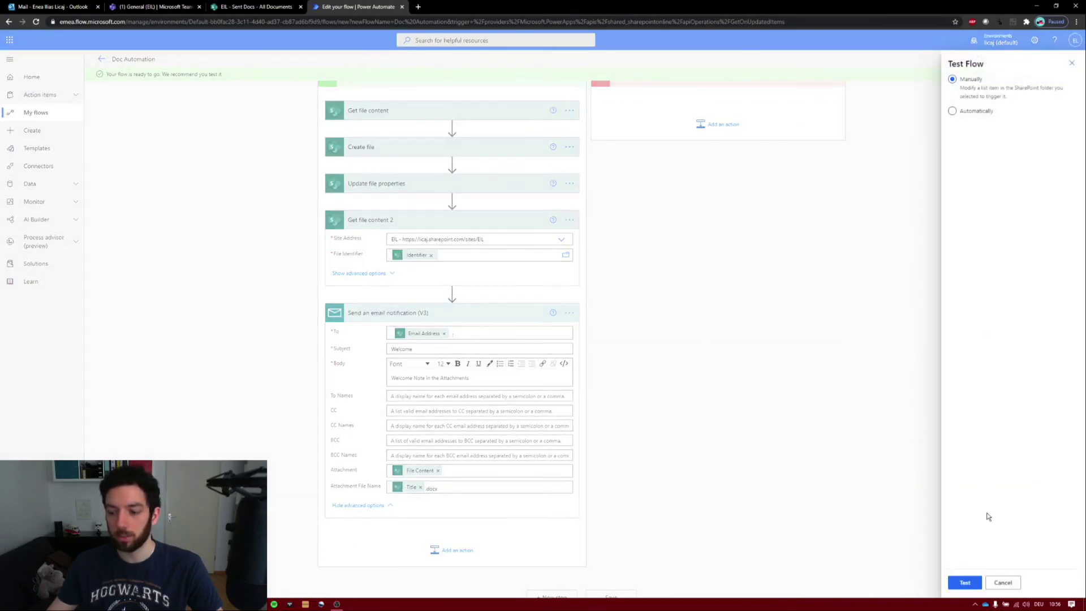
{"action": "left_click", "coordinate": [968, 589]}
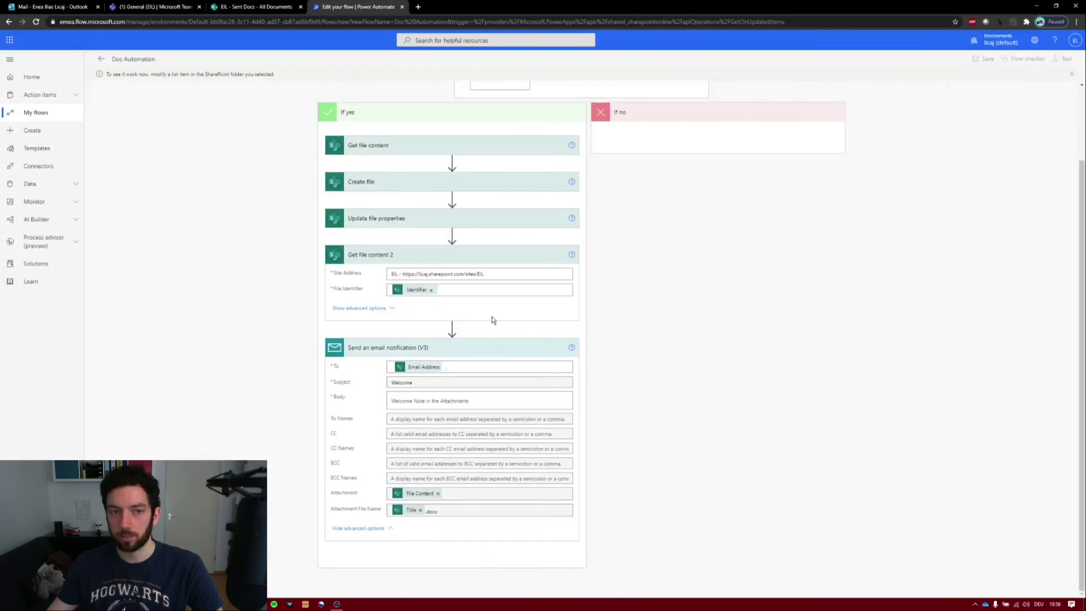
{"action": "left_click", "coordinate": [252, 6]}
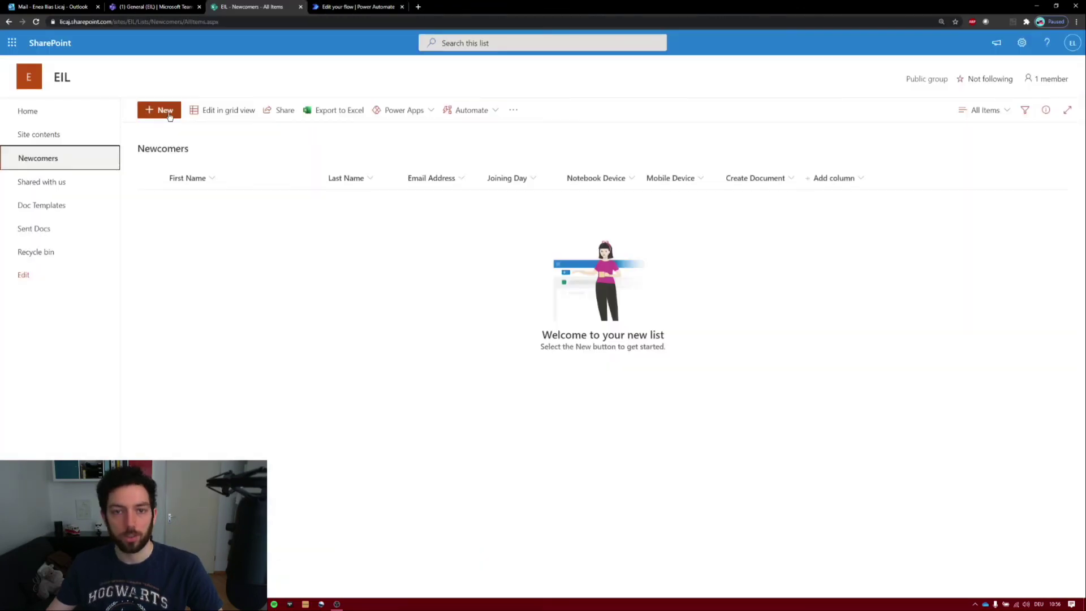
- Start a new Newcomers item and enter the newcomer's first name, last name and e-mail address
{"action": "left_click", "coordinate": [166, 111]}
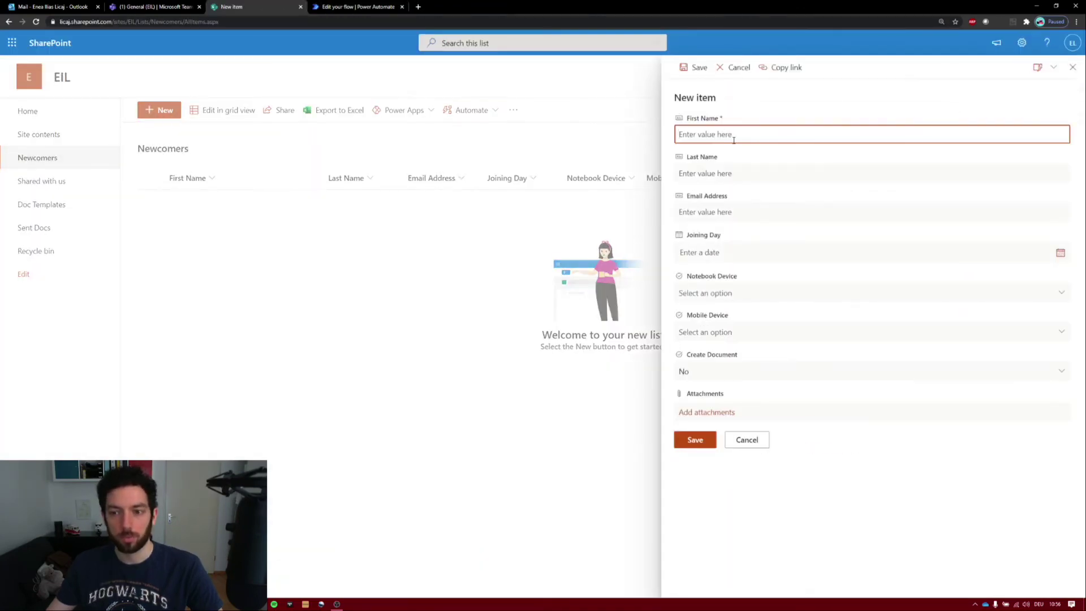
{"action": "type", "text": "John"}
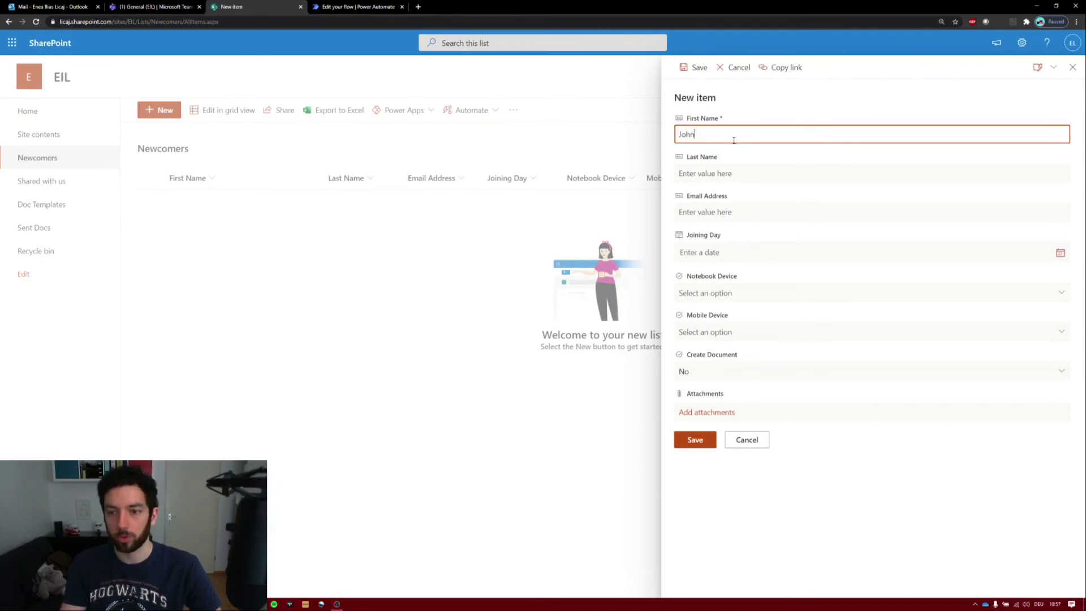
{"action": "key", "text": "Tab"}
{"action": "type", "text": "S"}
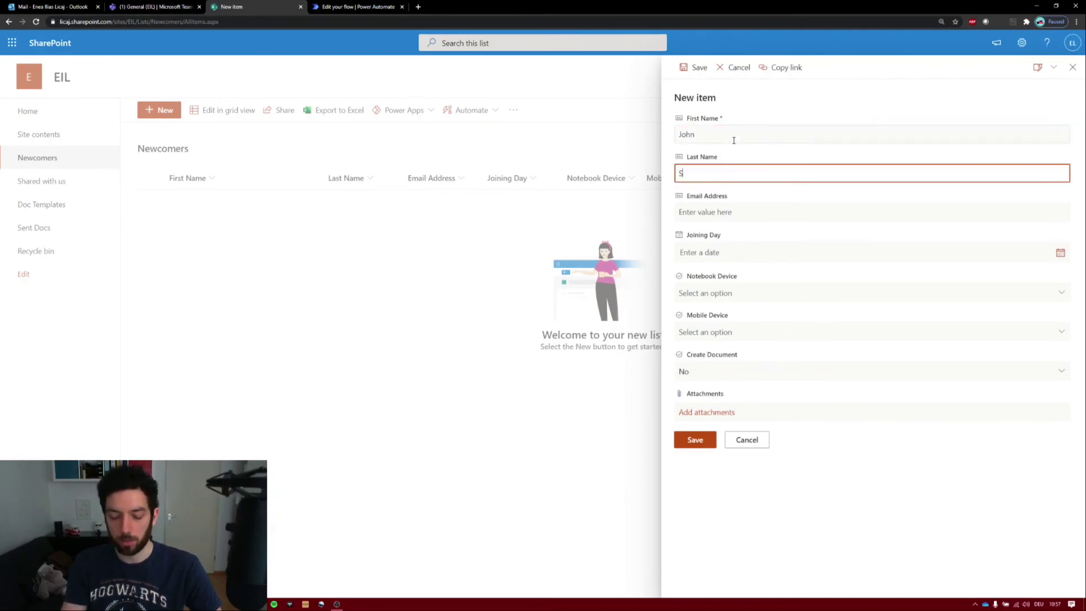
{"action": "key", "text": "Tab"}
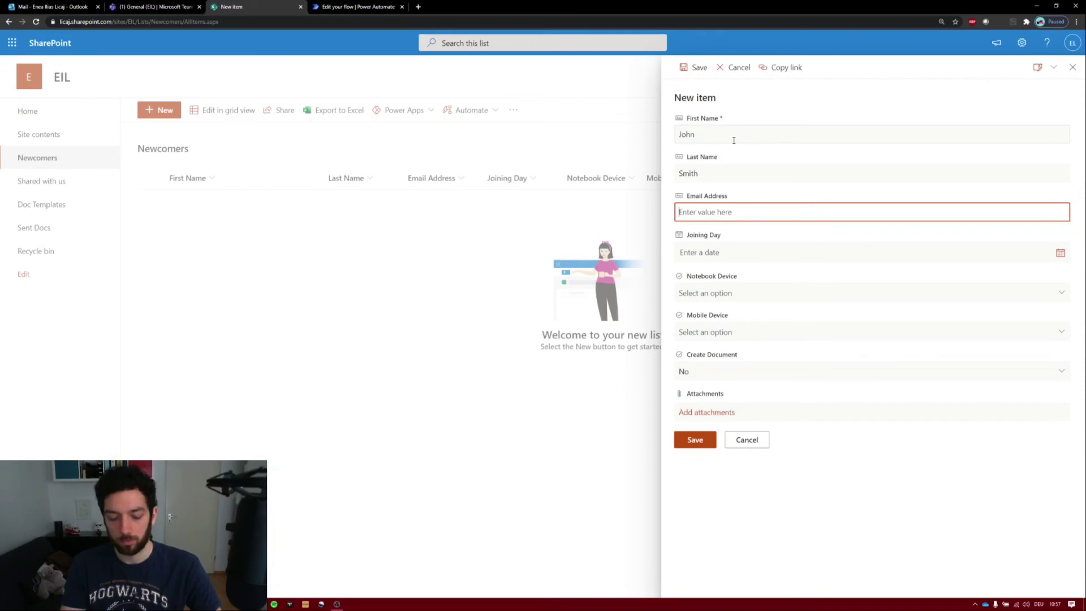
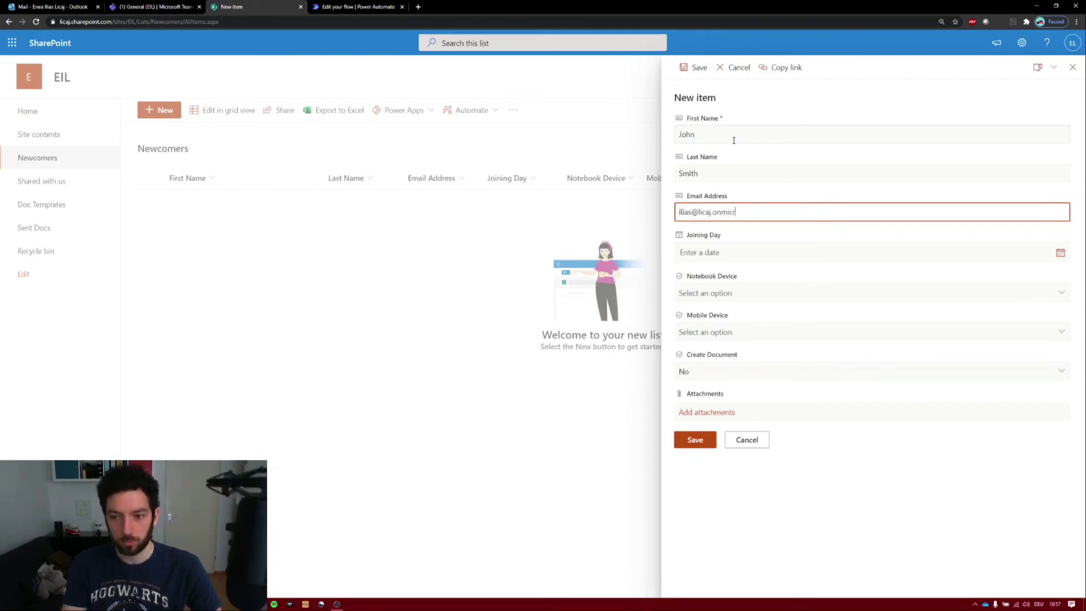
{"action": "key", "text": "Tab"}
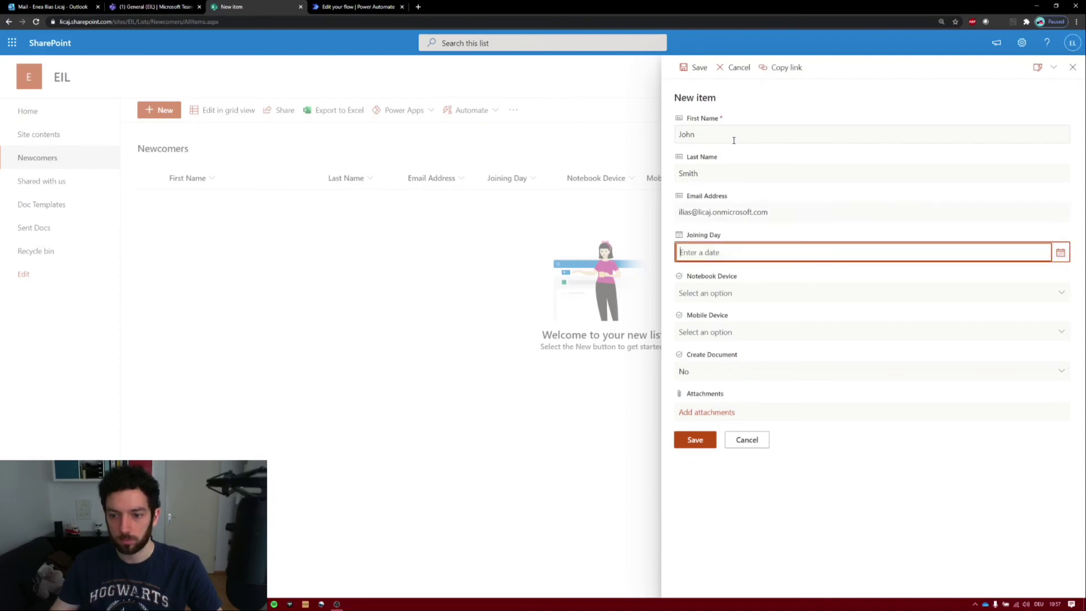
- Set joining day 3/1/2021, notebook Surface and mobile Google Pixel, then save the item
{"action": "left_click", "coordinate": [1059, 255]}
{"action": "left_click", "coordinate": [773, 267]}
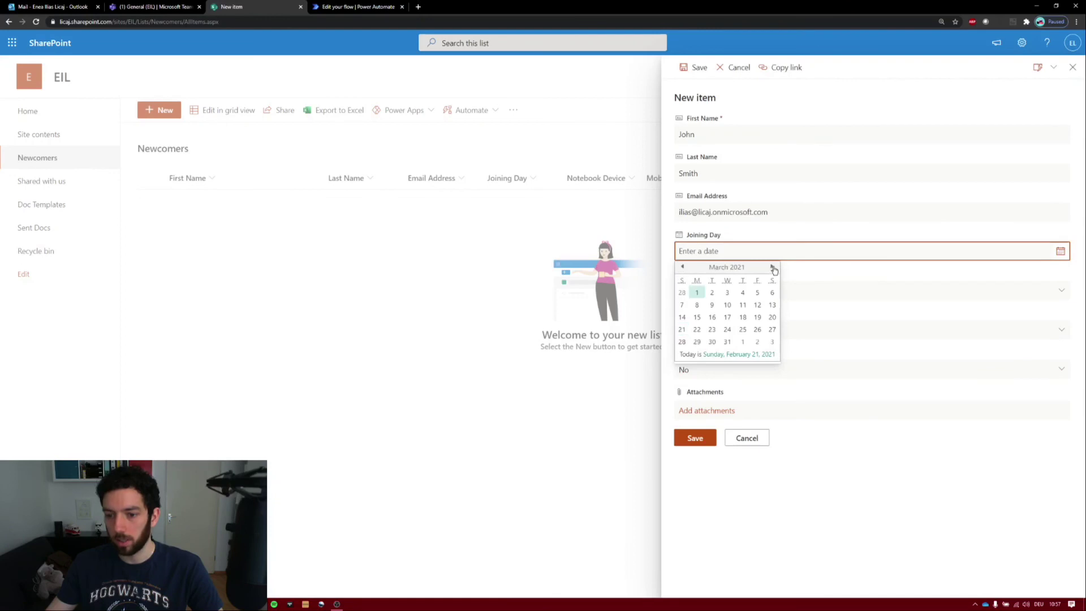
{"action": "left_click", "coordinate": [698, 293]}
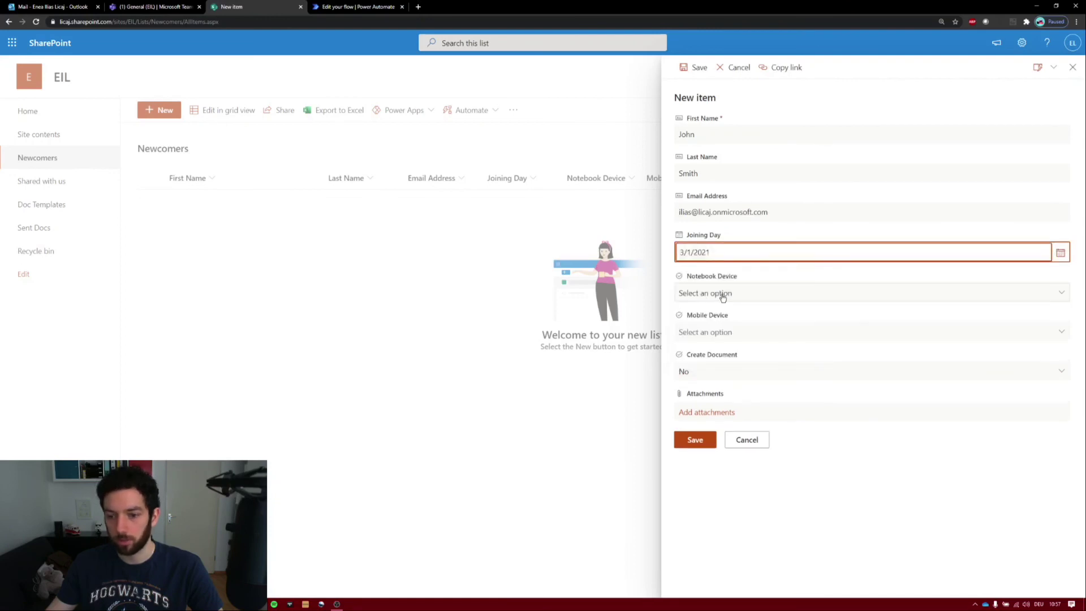
{"action": "left_click", "coordinate": [721, 295]}
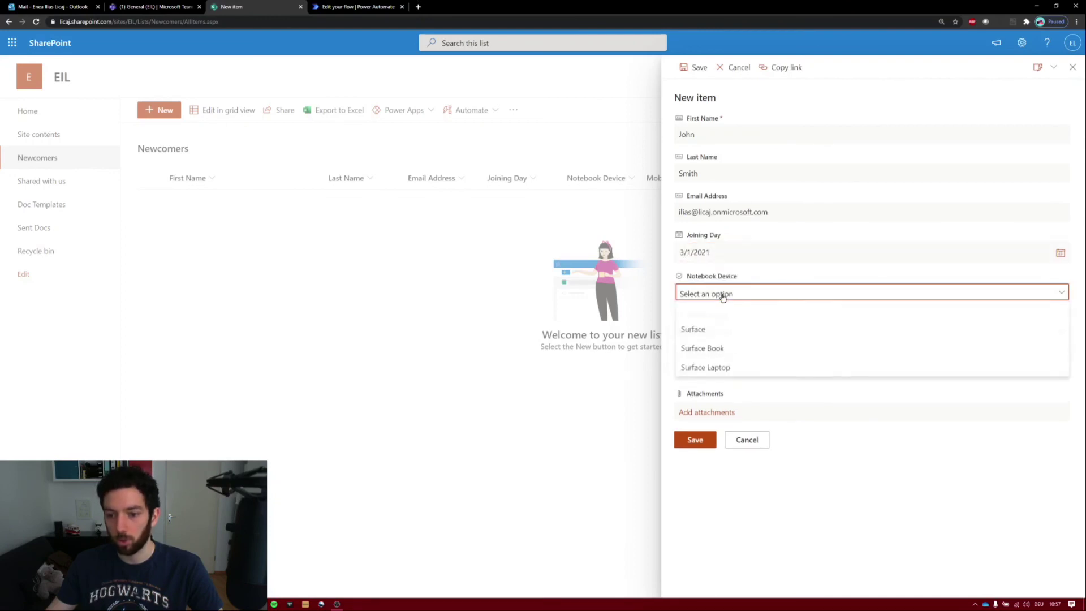
{"action": "left_click", "coordinate": [726, 336]}
{"action": "left_click", "coordinate": [752, 332]}
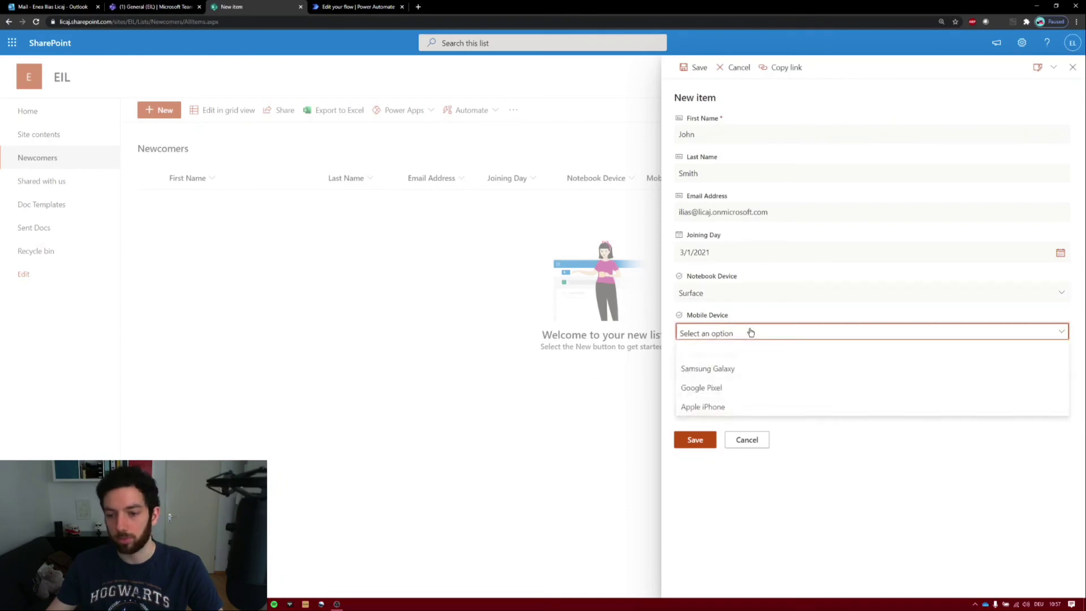
{"action": "left_click", "coordinate": [722, 395]}
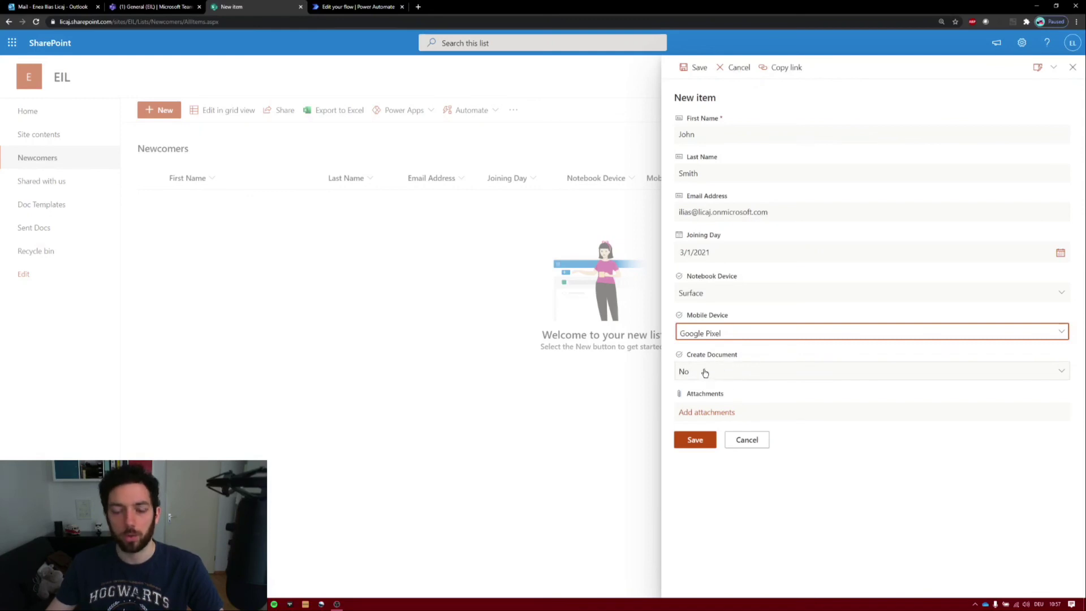
{"action": "left_click", "coordinate": [693, 443]}
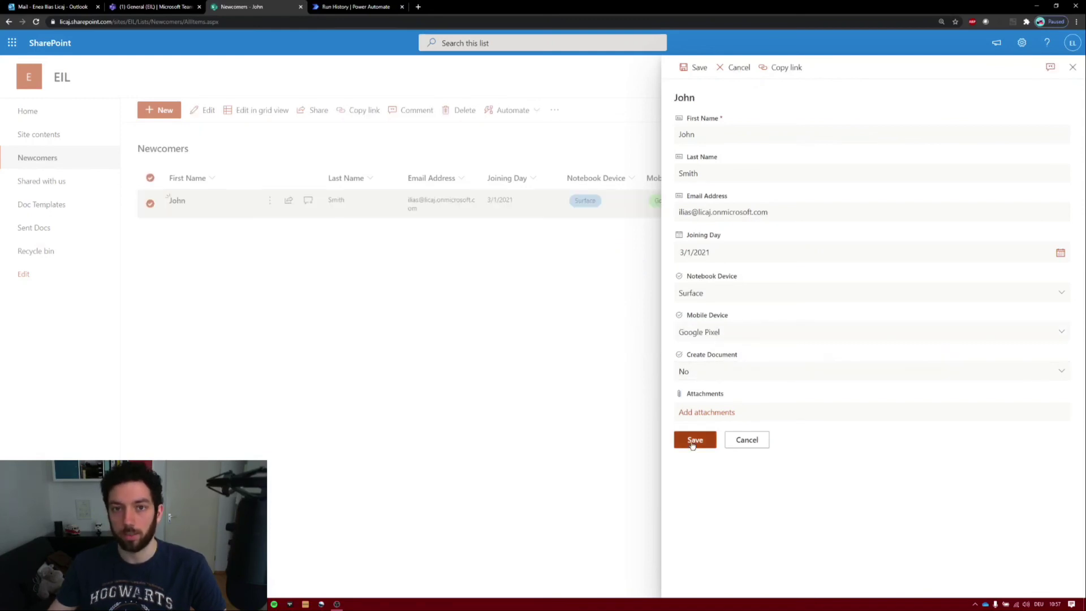
- Inspect the latest run's trigger and Condition, confirming the Condition evaluated false, then return to Newcomers
{"action": "left_click", "coordinate": [694, 441]}
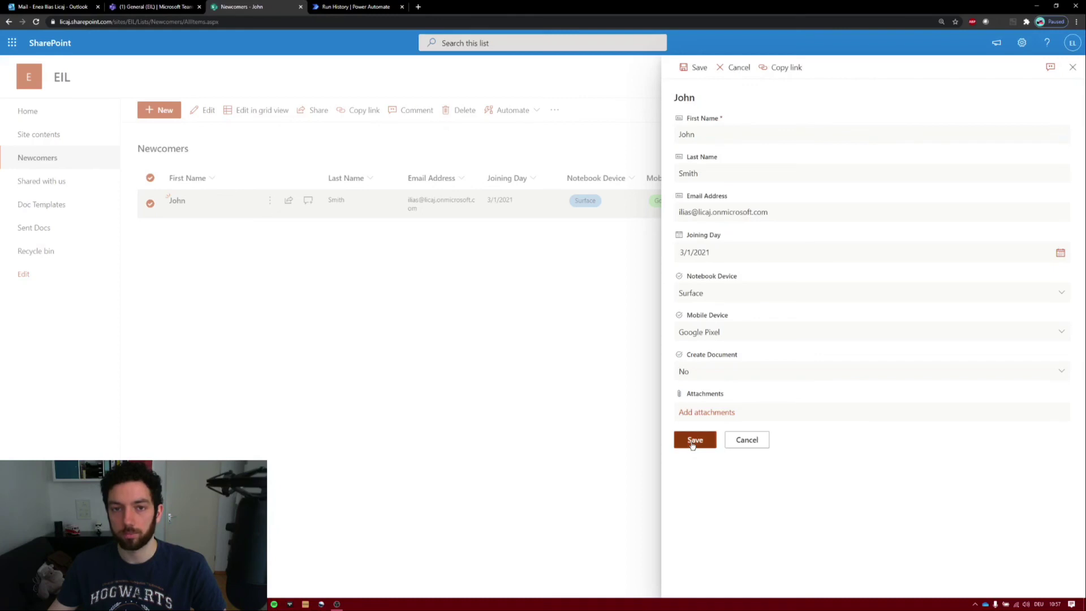
{"action": "left_click", "coordinate": [350, 6]}
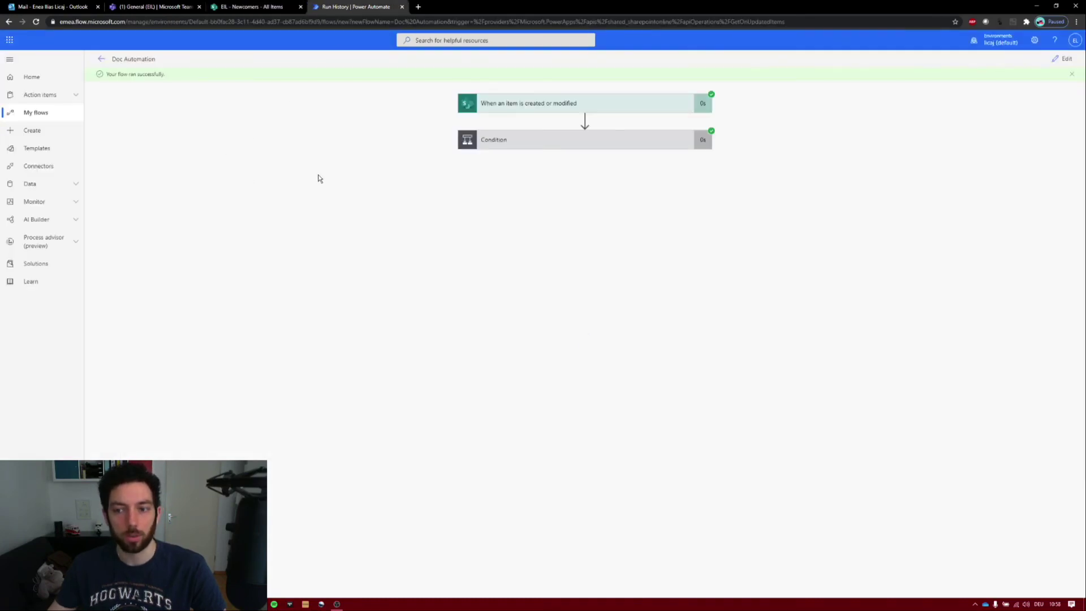
{"action": "left_click", "coordinate": [551, 104]}
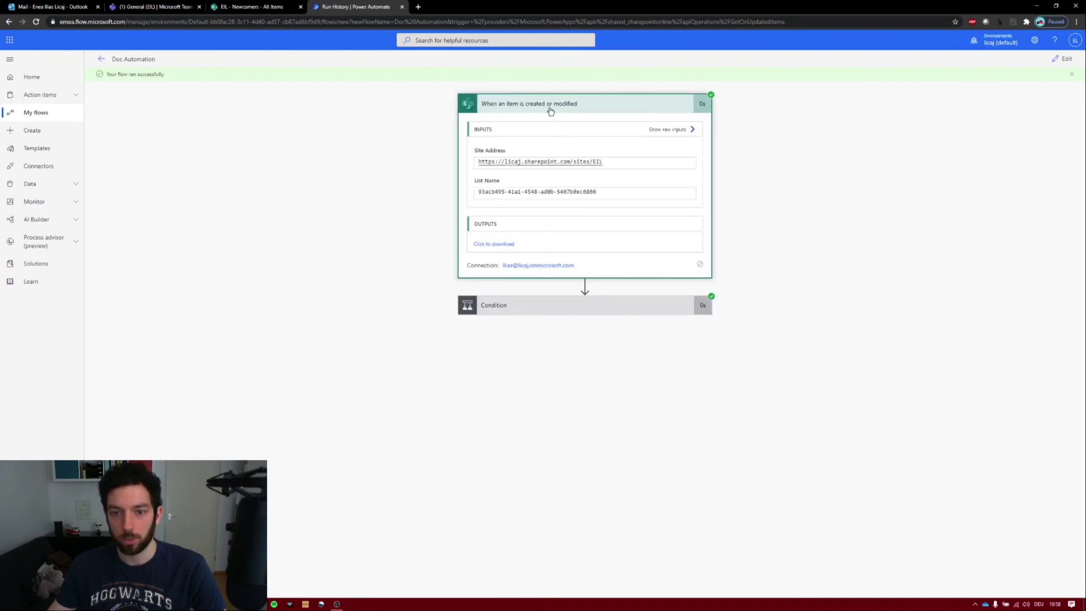
{"action": "left_click", "coordinate": [562, 312]}
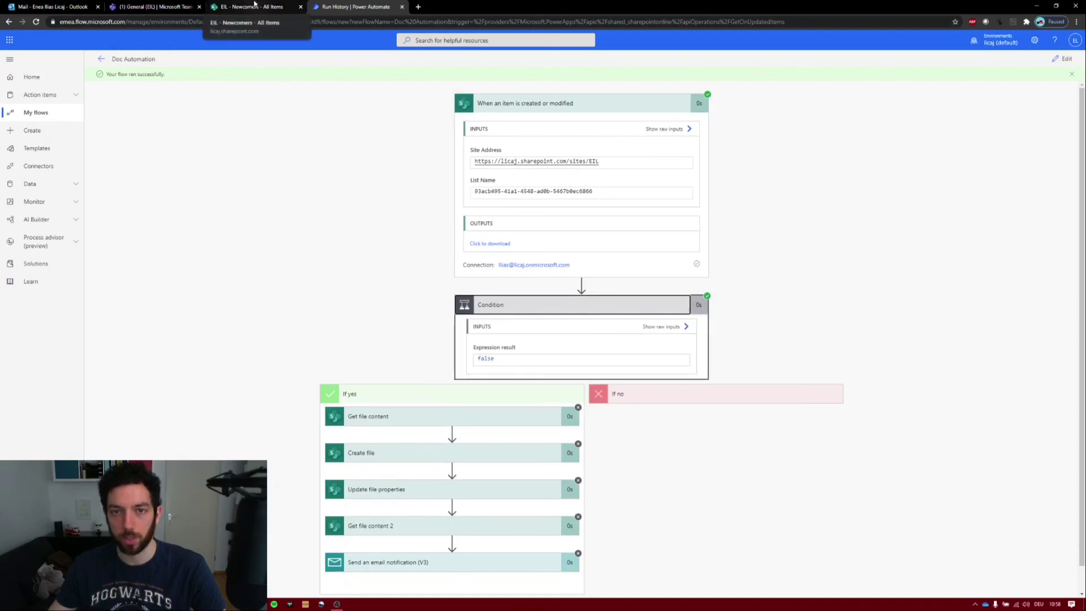
{"action": "scroll", "coordinate": [565, 364], "scroll_direction": "down", "scroll_amount": 1}
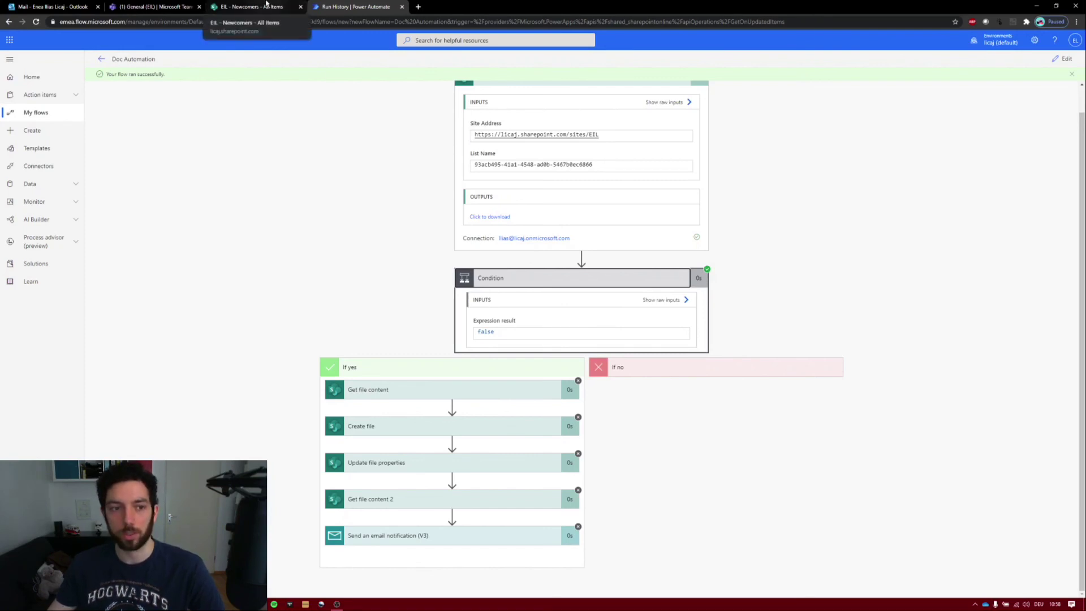
{"action": "left_click", "coordinate": [266, 5]}
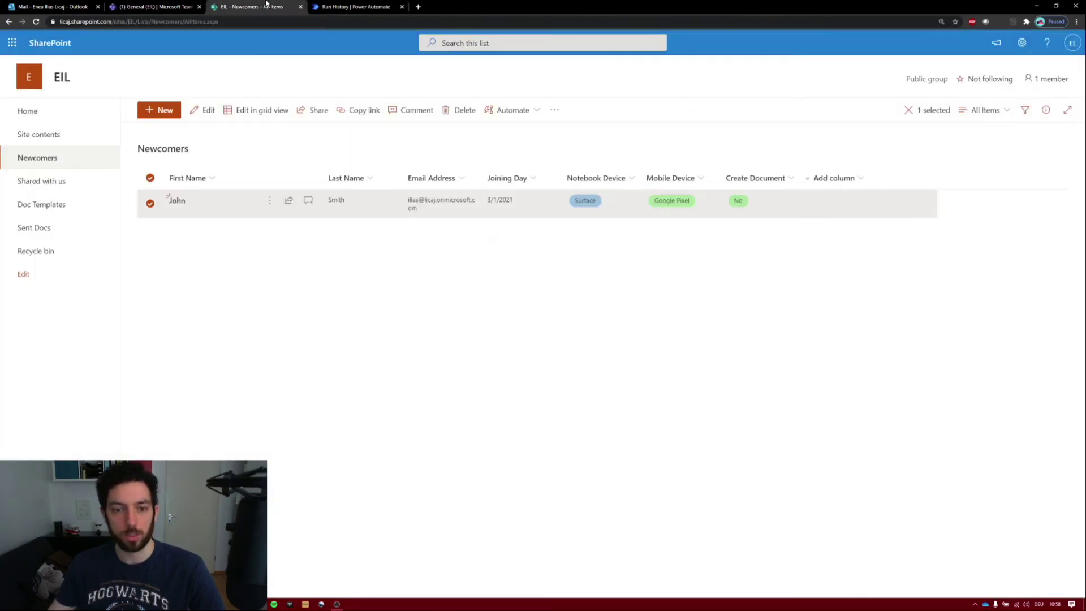
- Edit the newcomer item and set Create Document to Yes
{"action": "left_click", "coordinate": [203, 116]}
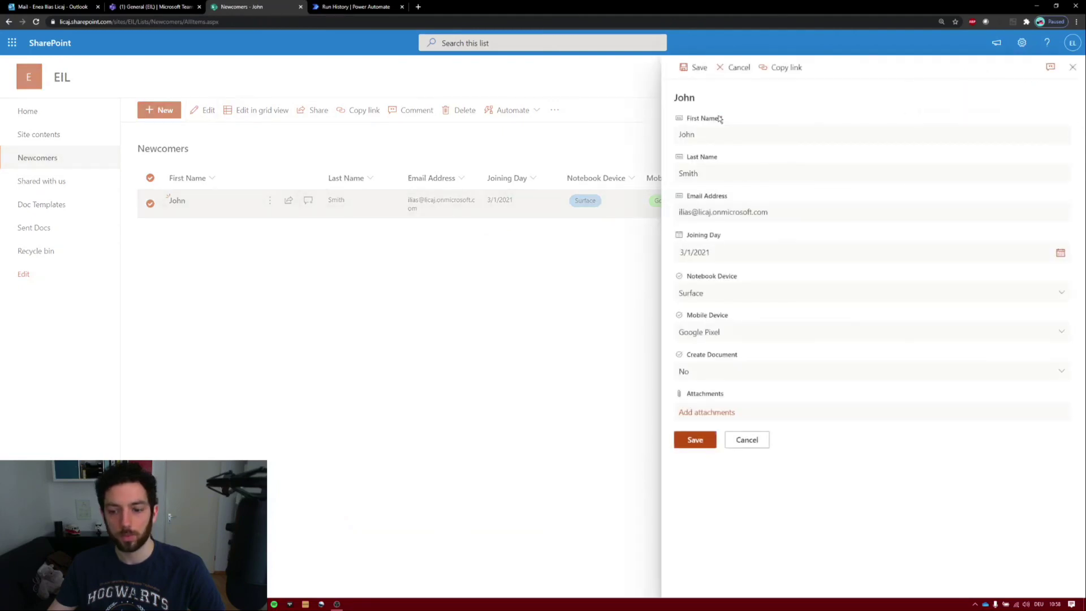
{"action": "left_click", "coordinate": [730, 380]}
{"action": "left_click", "coordinate": [718, 411]}
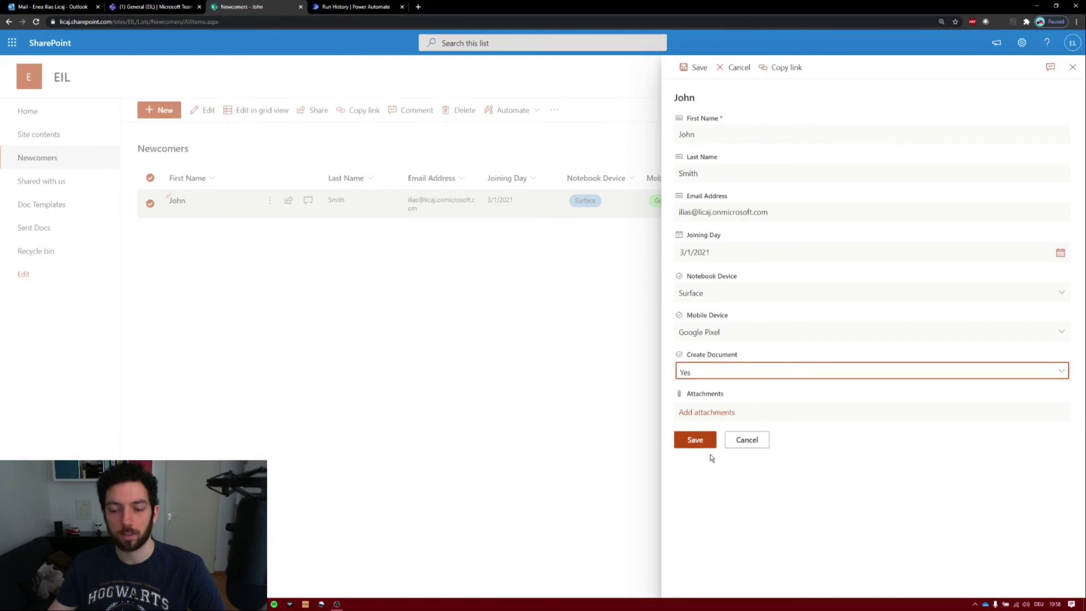
- Start a manual test of the flow, then save the item to trigger it
{"action": "left_click", "coordinate": [338, 6]}
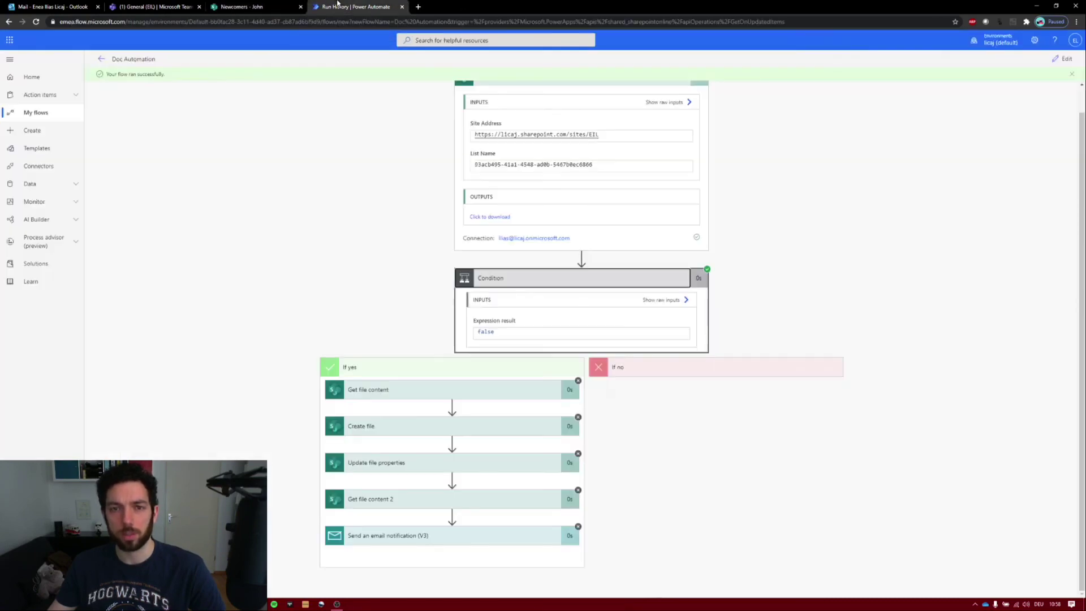
{"action": "left_click", "coordinate": [1064, 59]}
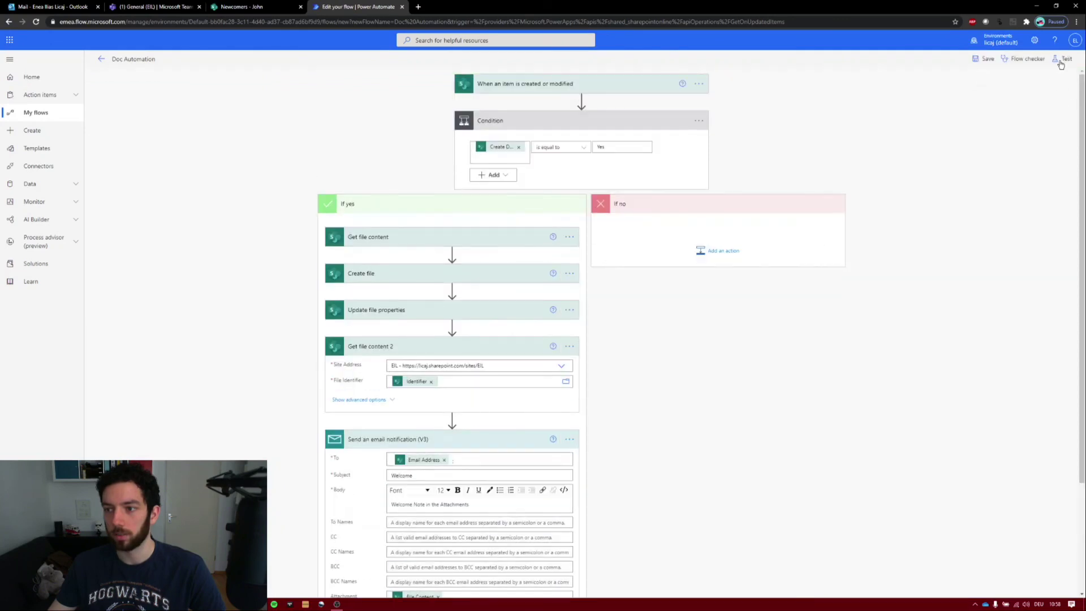
{"action": "left_click", "coordinate": [1062, 59]}
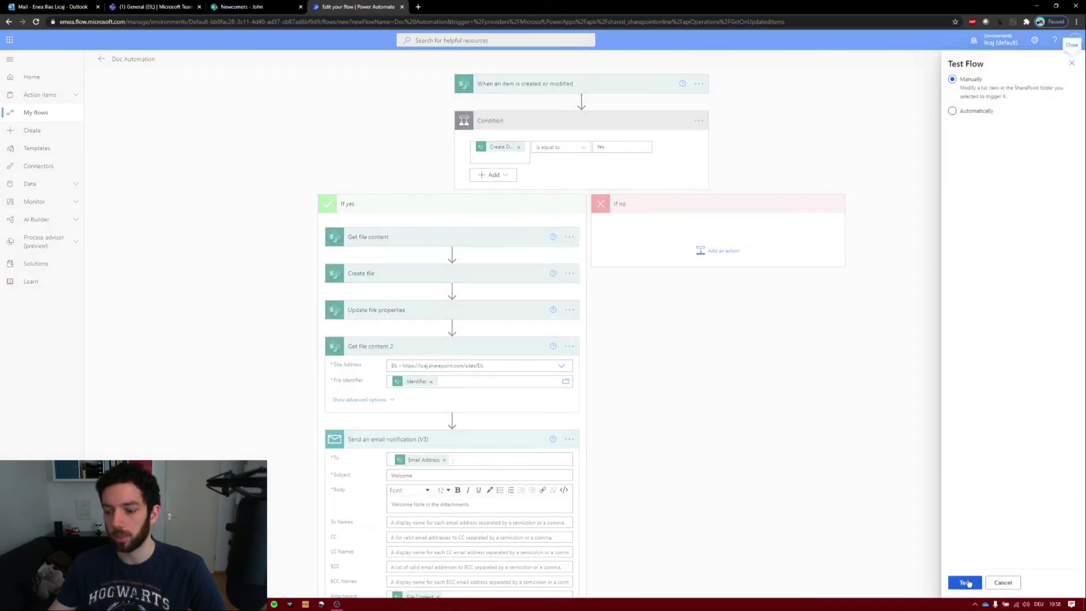
{"action": "left_click", "coordinate": [968, 583]}
{"action": "left_click", "coordinate": [286, 7]}
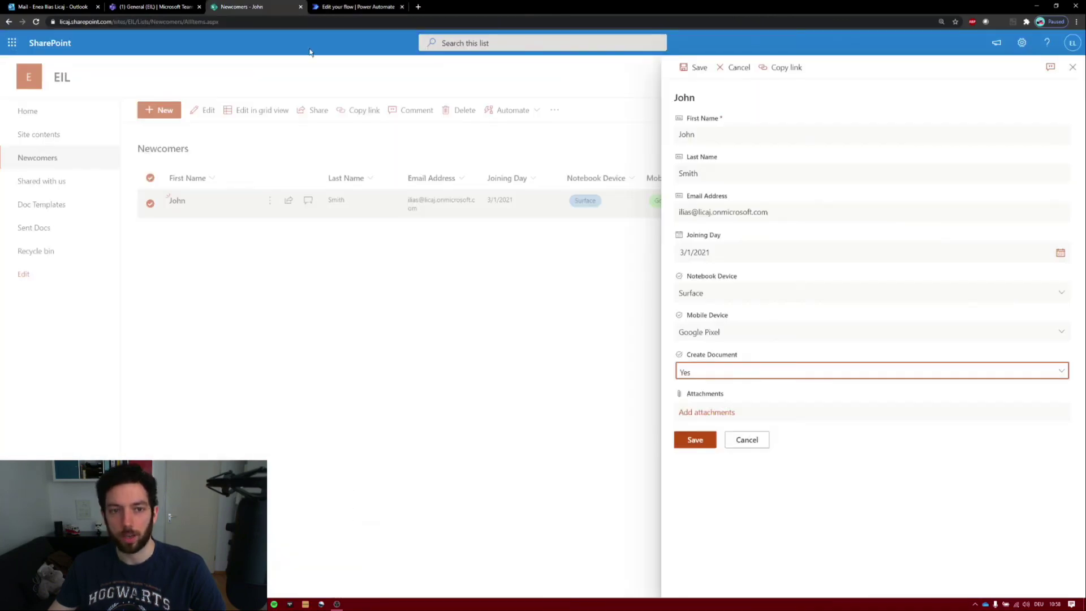
{"action": "left_click", "coordinate": [695, 440]}
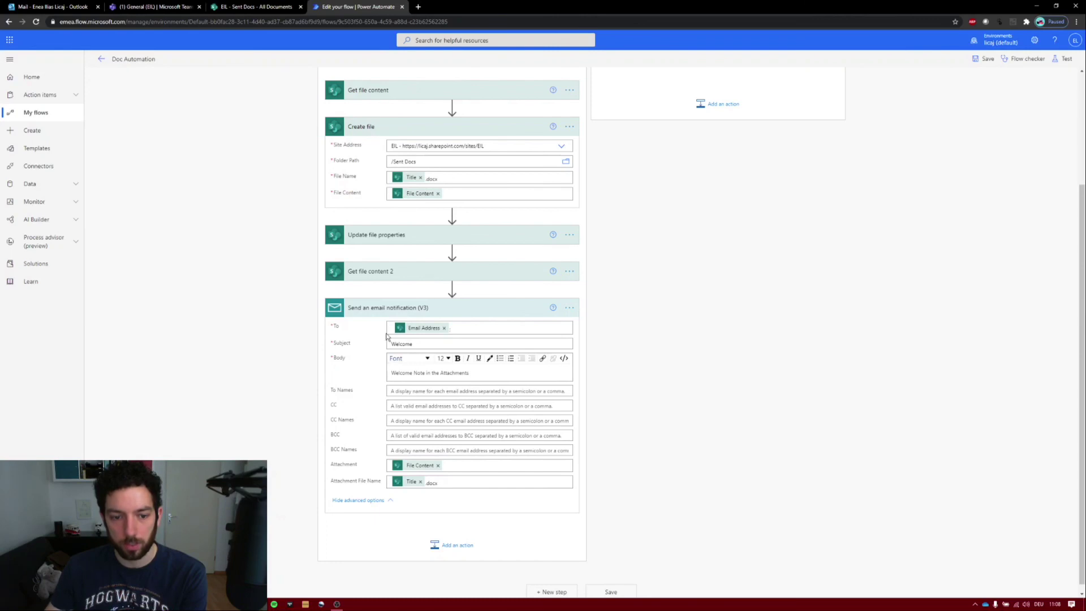
- Select the .docx extension in Create file's File Name to verify the name is Title plus .docx
{"action": "double_click", "coordinate": [432, 178]}
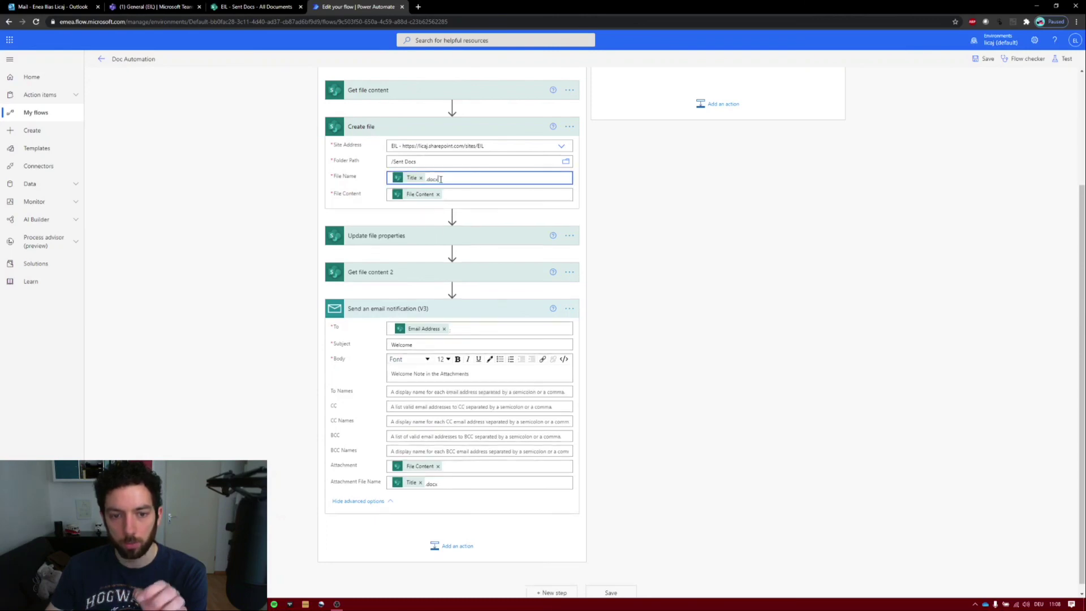
{"action": "left_click_drag", "start_coordinate": [431, 179], "coordinate": [426, 179]}
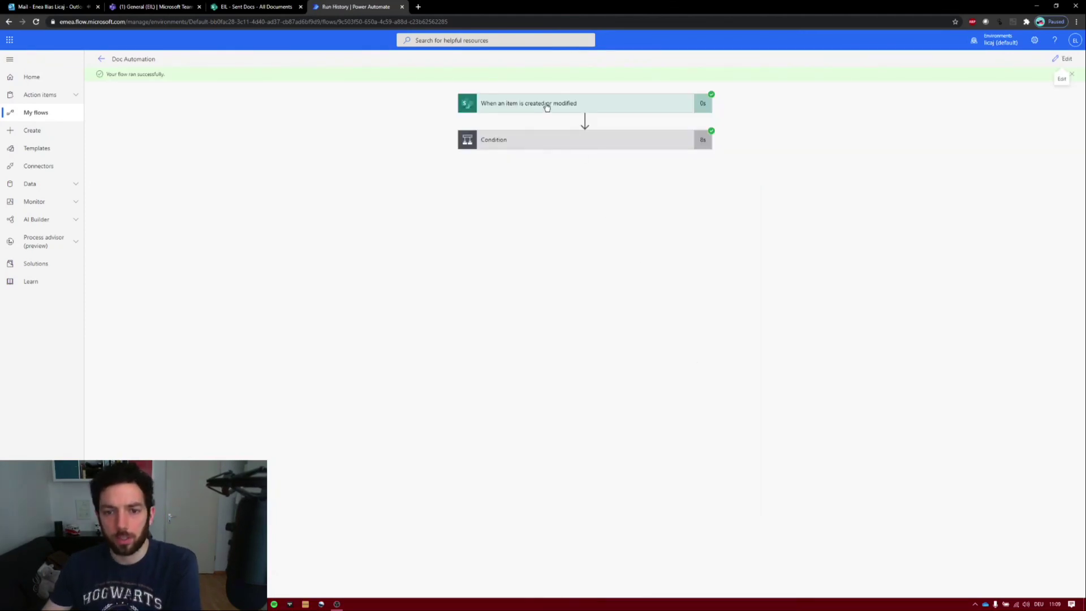
- Confirm the latest run's Condition evaluated true, then view the generated document in the Sent Docs library
{"action": "left_click", "coordinate": [548, 141]}
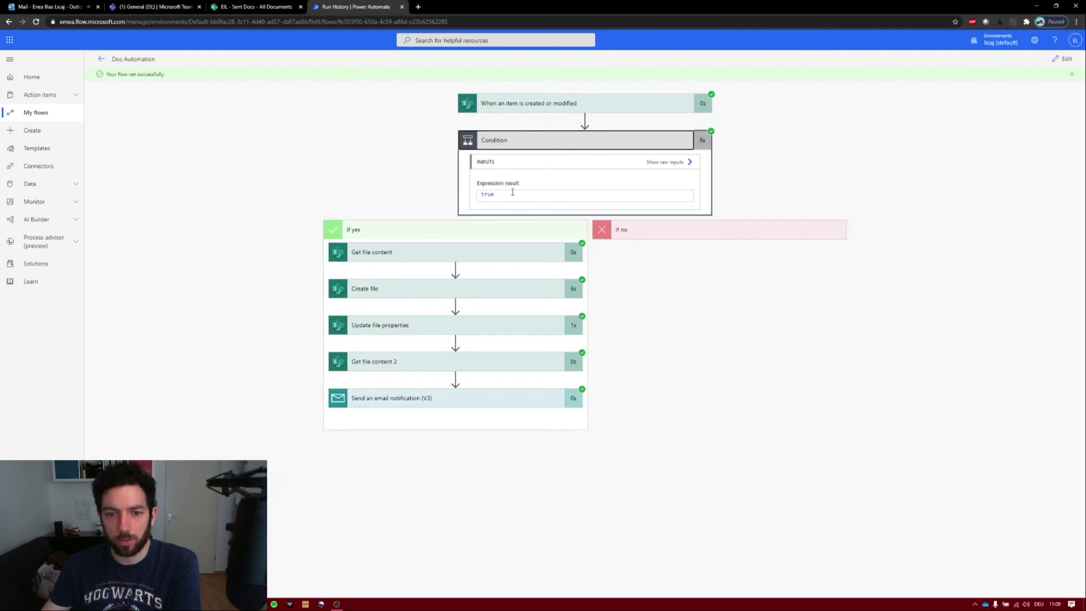
{"action": "left_click_drag", "start_coordinate": [495, 194], "coordinate": [465, 194]}
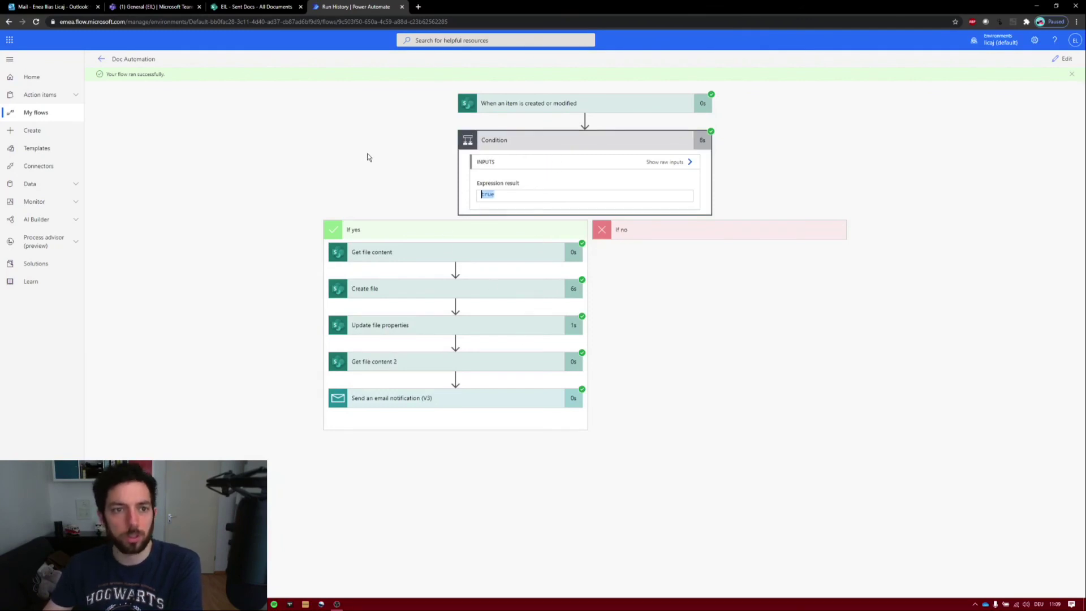
{"action": "left_click", "coordinate": [238, 5]}
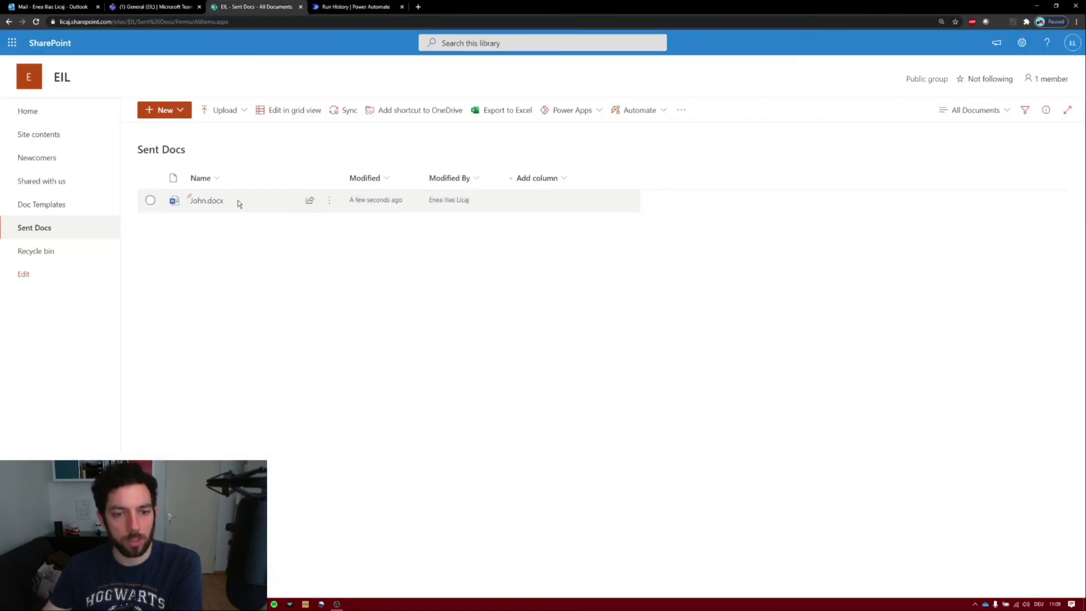
{"action": "mouse_move", "coordinate": [235, 204]}
{"action": "mouse_move", "coordinate": [210, 204]}
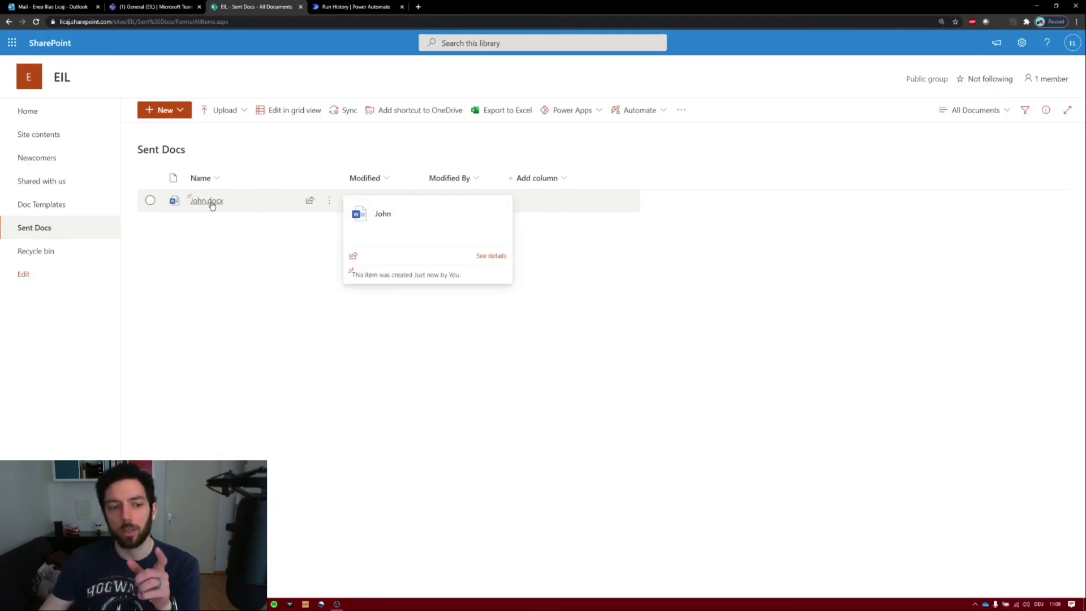
{"action": "left_click", "coordinate": [210, 201]}
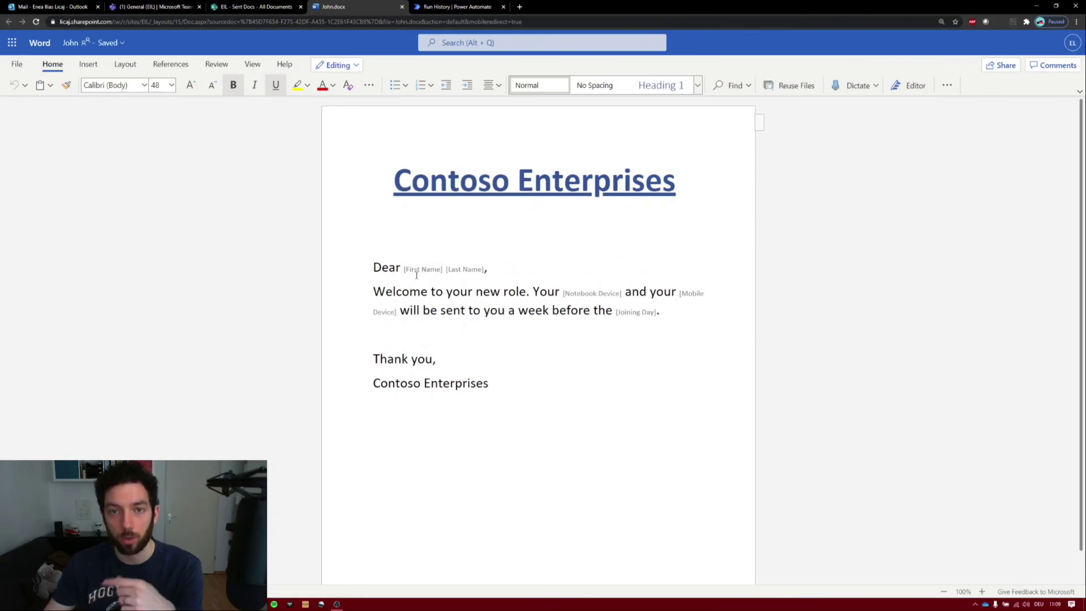
{"action": "left_click", "coordinate": [402, 6]}
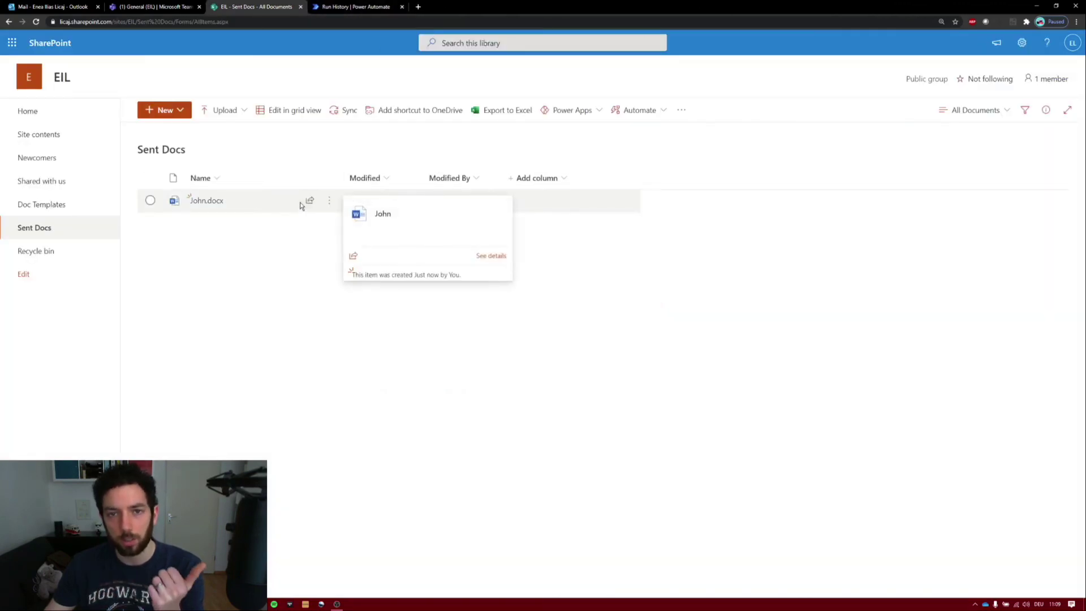
{"action": "left_click", "coordinate": [73, 6]}
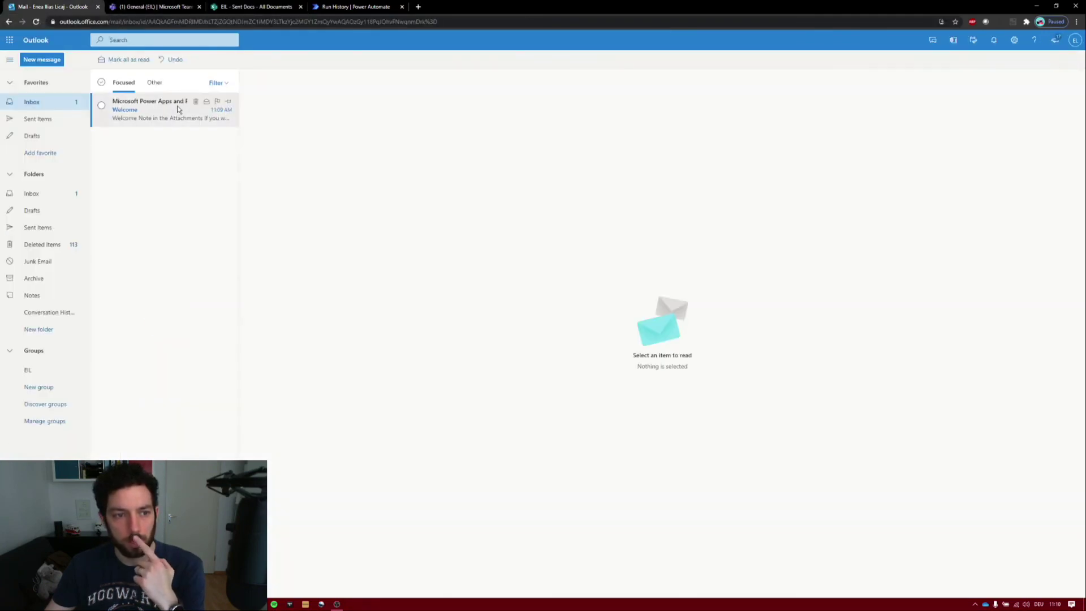
- Open the Welcome email and its newcomer .docx attachment to verify the filled-in letter dated 2021-03-01
{"action": "left_click", "coordinate": [177, 107]}
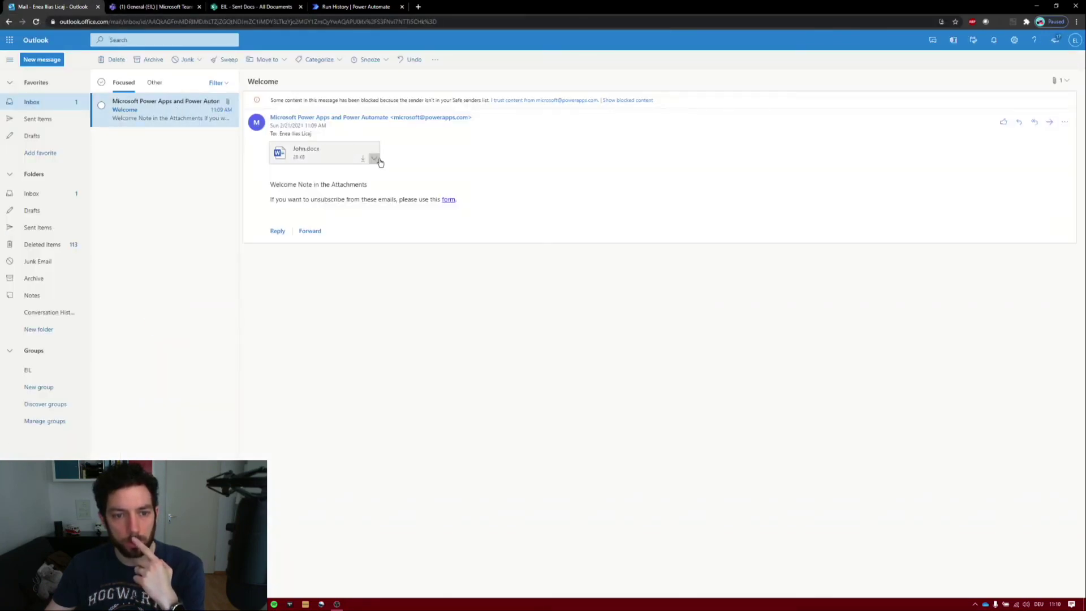
{"action": "left_click", "coordinate": [363, 159]}
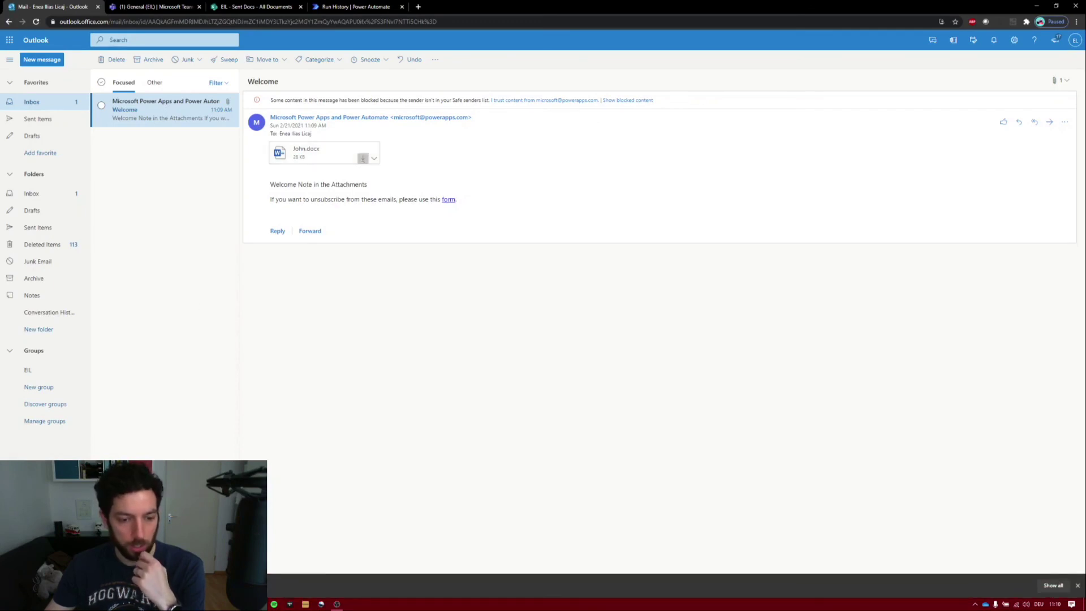
{"action": "left_click", "coordinate": [68, 586]}
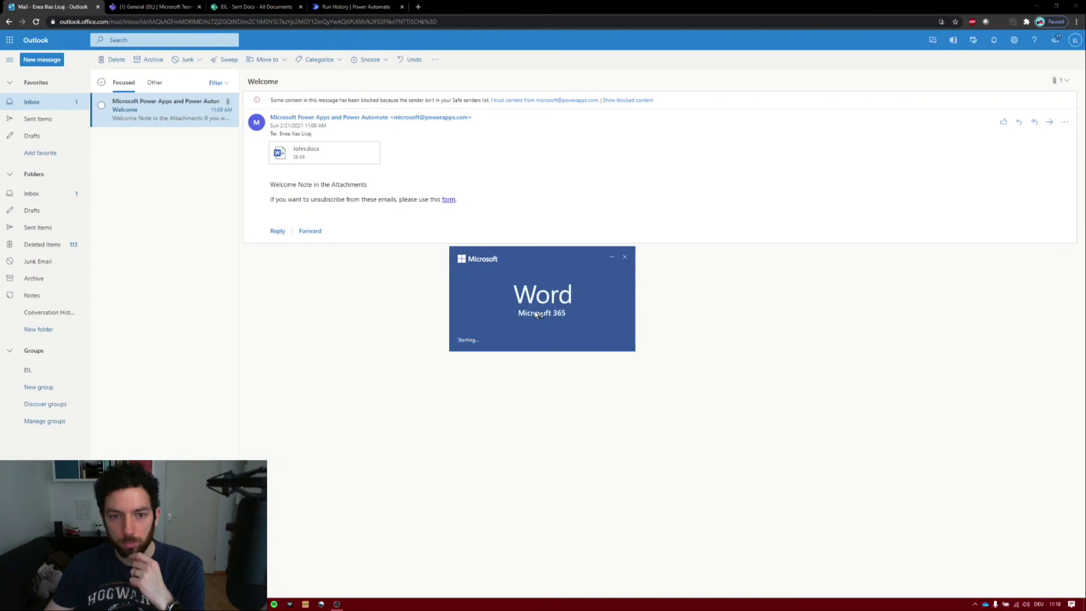